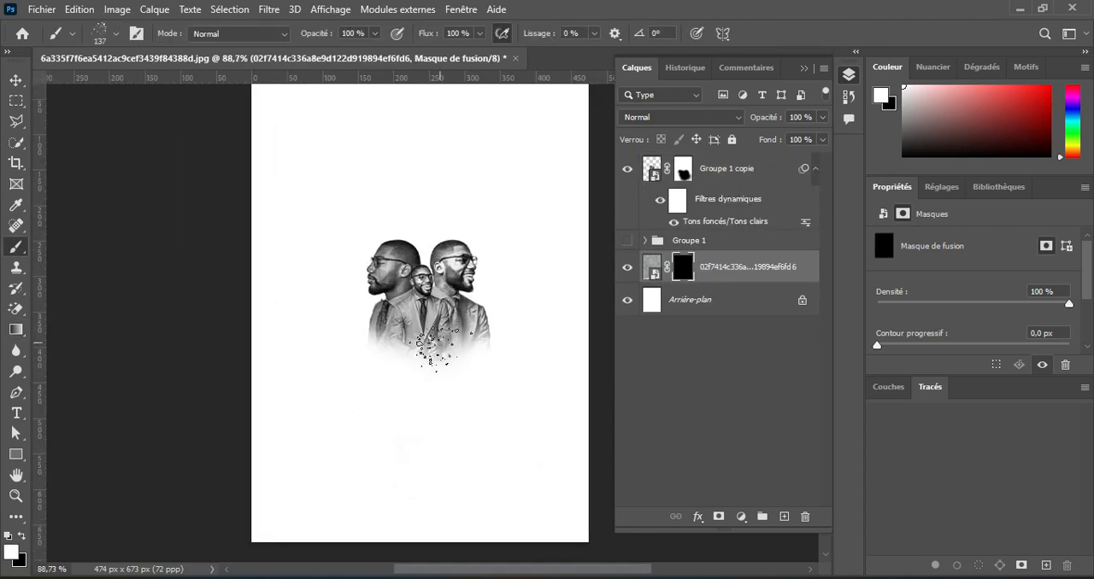
Paint white splatter-brush strokes on the concrete texture layer's mask around the lower half of the portraits, reducing the brush size to 56.
{"action": "key", "text": "bracketleft"}
{"action": "key", "text": "bracketleft"}
{"action": "key", "text": "bracketleft"}
{"action": "scroll", "coordinate": [426, 350], "scroll_direction": "up", "scroll_amount": 2}
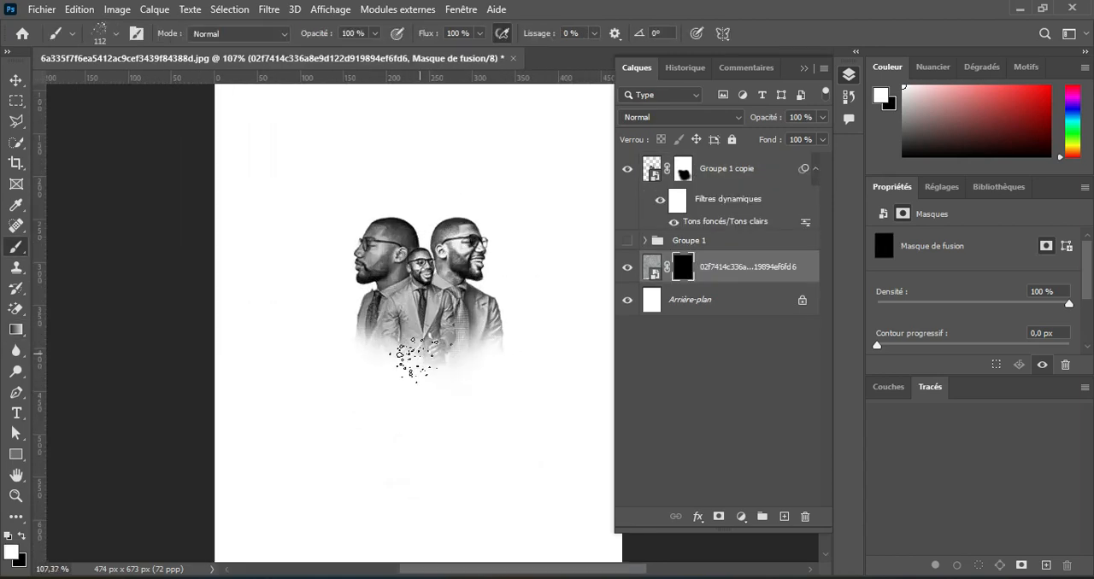
{"action": "mouse_move", "coordinate": [402, 359]}
{"action": "left_mouse_down"}
{"action": "mouse_move", "coordinate": [420, 351]}
{"action": "mouse_move", "coordinate": [358, 341]}
{"action": "mouse_move", "coordinate": [493, 296]}
{"action": "mouse_move", "coordinate": [363, 357]}
{"action": "mouse_move", "coordinate": [363, 291]}
{"action": "mouse_move", "coordinate": [505, 368]}
{"action": "mouse_move", "coordinate": [402, 395]}
{"action": "mouse_move", "coordinate": [345, 357]}
{"action": "mouse_move", "coordinate": [416, 436]}
{"action": "left_mouse_up"}
{"action": "key", "text": "bracketleft"}
{"action": "key", "text": "bracketleft"}
{"action": "scroll", "coordinate": [432, 343], "scroll_direction": "up", "scroll_amount": 1}
{"action": "scroll", "coordinate": [440, 346], "scroll_direction": "down", "scroll_amount": 3}
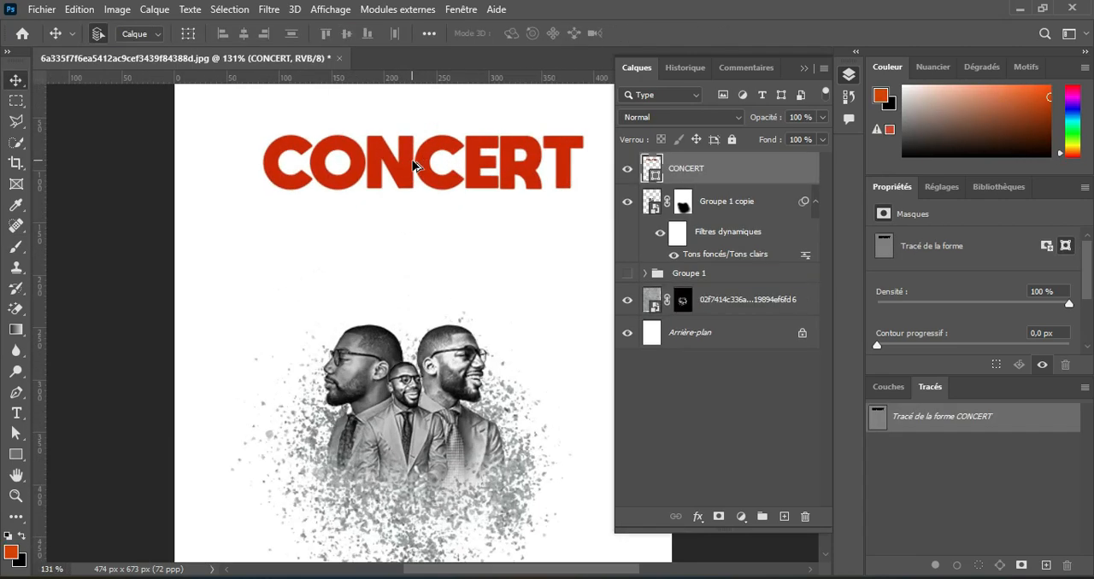
{"action": "scroll", "coordinate": [420, 163], "scroll_direction": "up", "scroll_amount": 2}
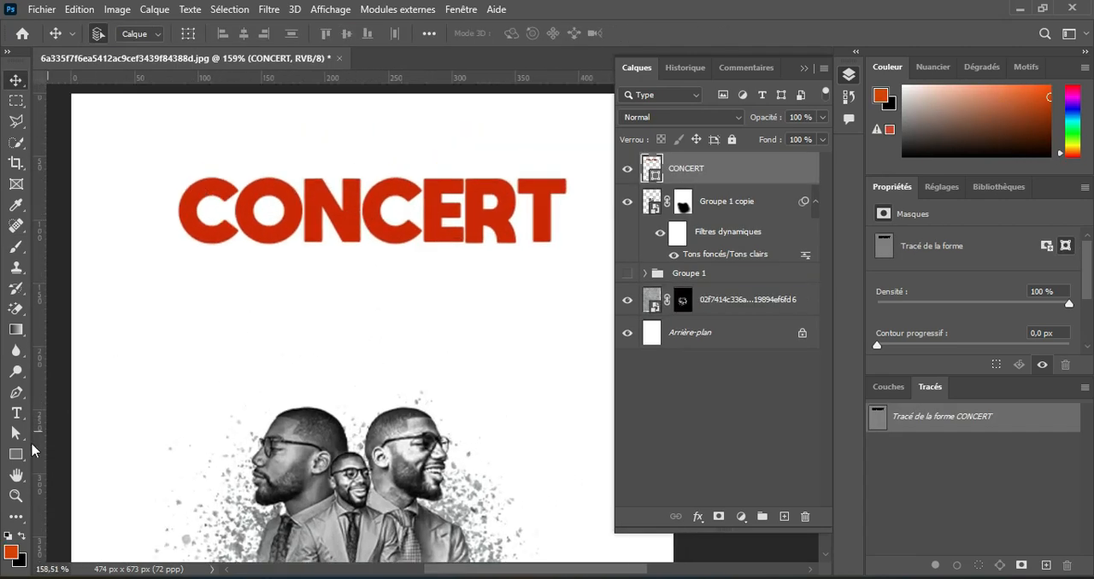
Stretch the stem of the letter N in the red CONCERT title upward and downward beyond the other letters.
{"action": "left_click", "coordinate": [15, 433]}
{"action": "left_click_drag", "start_coordinate": [351, 181], "coordinate": [351, 134]}
{"action": "left_click_drag", "start_coordinate": [313, 242], "coordinate": [314, 287]}
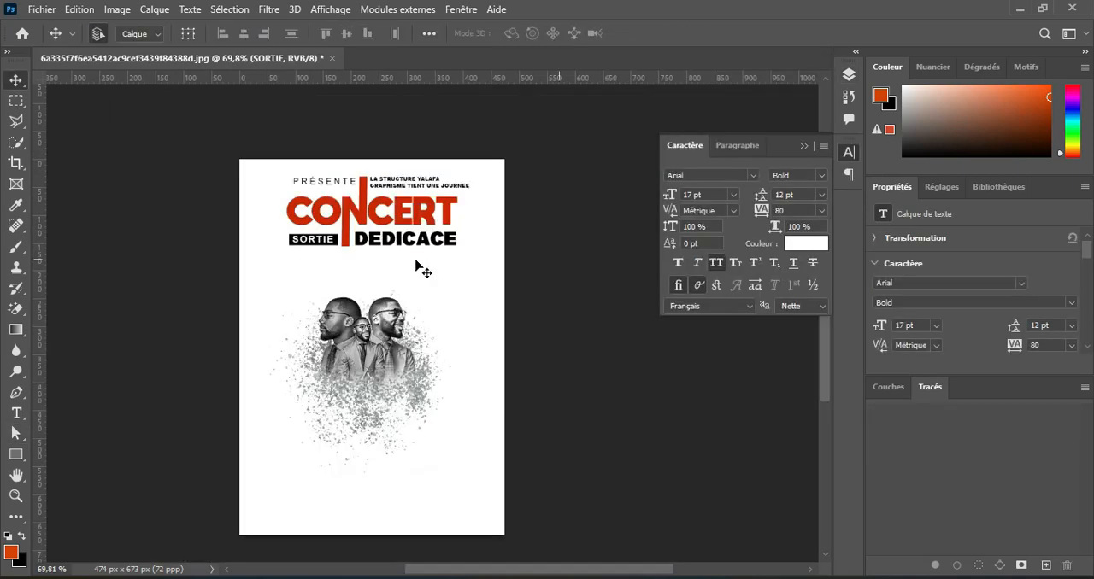
{"action": "scroll", "coordinate": [326, 250], "scroll_direction": "up", "scroll_amount": 1}
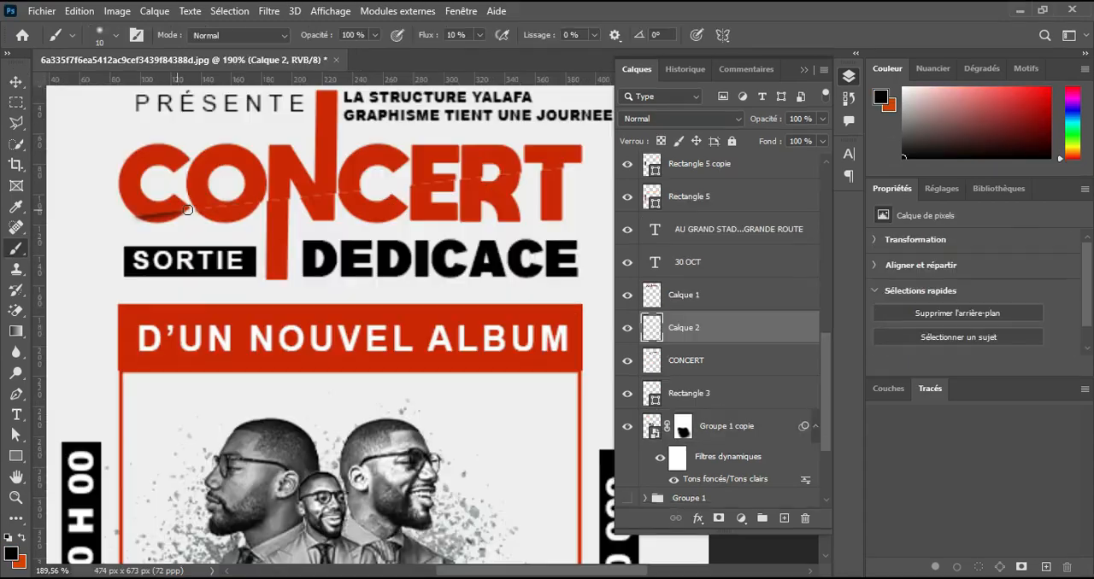
{"action": "left_click_drag", "start_coordinate": [181, 218], "coordinate": [418, 185]}
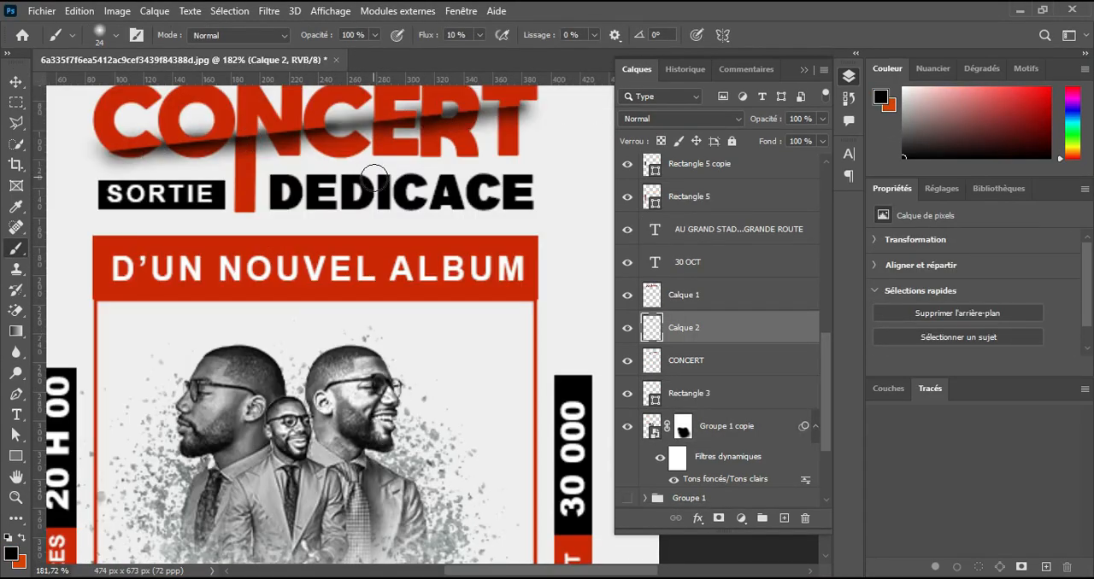
{"action": "key", "text": "ctrl+0"}
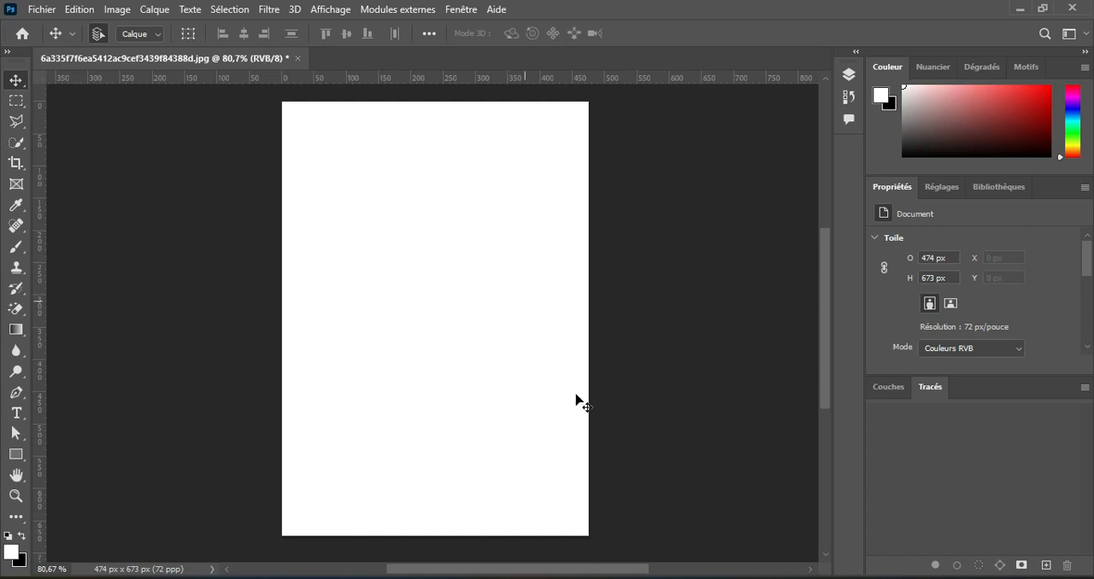
Place the concrete texture and the three portrait photos from the file explorer into the blank poster document.
{"action": "key", "text": "alt+Tab"}
{"action": "left_click_drag", "start_coordinate": [620, 464], "coordinate": [947, 312]}
{"action": "left_click_drag", "start_coordinate": [624, 358], "coordinate": [342, 313]}
{"action": "left_click", "coordinate": [931, 35]}
{"action": "left_click", "coordinate": [931, 35]}
{"action": "left_click", "coordinate": [932, 35]}
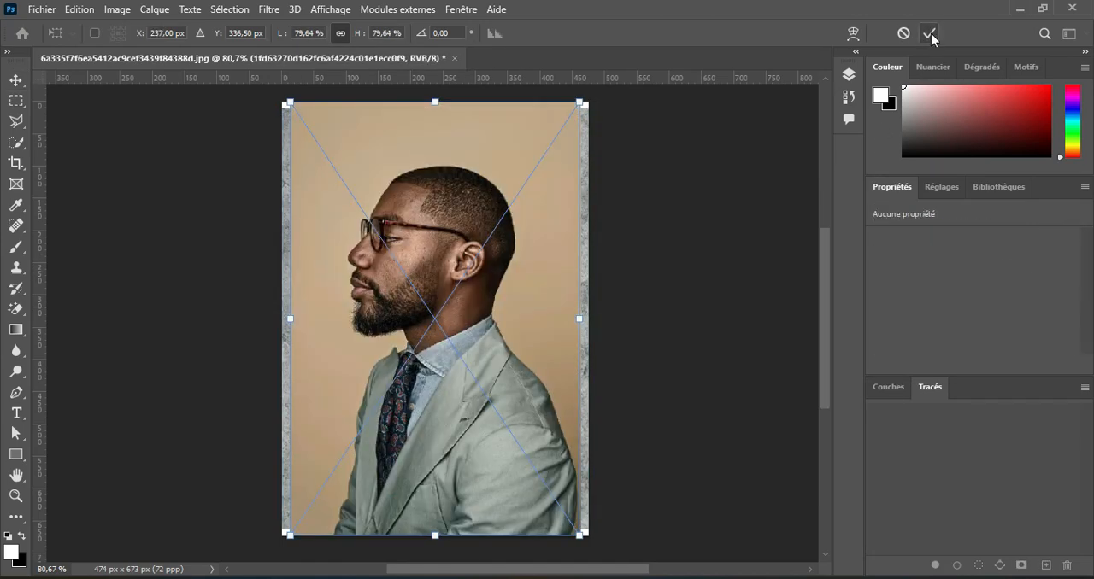
{"action": "left_click", "coordinate": [931, 35]}
Hide the four placed image layers so only the white background shows.
{"action": "left_click", "coordinate": [849, 75]}
{"action": "left_click", "coordinate": [627, 169]}
{"action": "left_click", "coordinate": [627, 201]}
{"action": "left_click", "coordinate": [628, 234]}
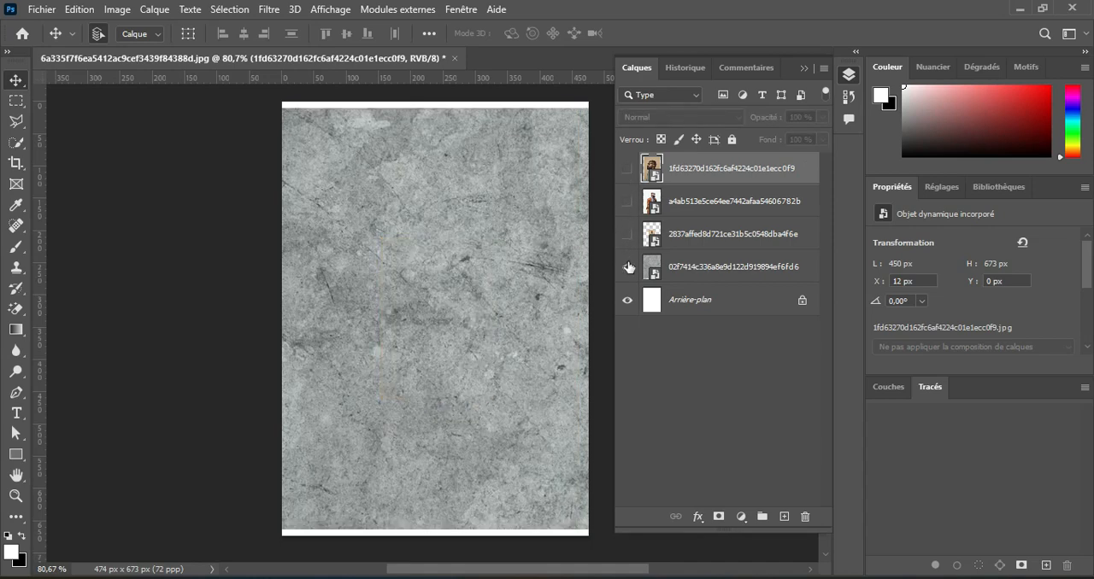
{"action": "left_click", "coordinate": [627, 267]}
Show the small green-suit portrait, cut out its subject with a layer mask, convert it to a smart object and hide it again.
{"action": "left_click", "coordinate": [672, 239]}
{"action": "left_click", "coordinate": [628, 234]}
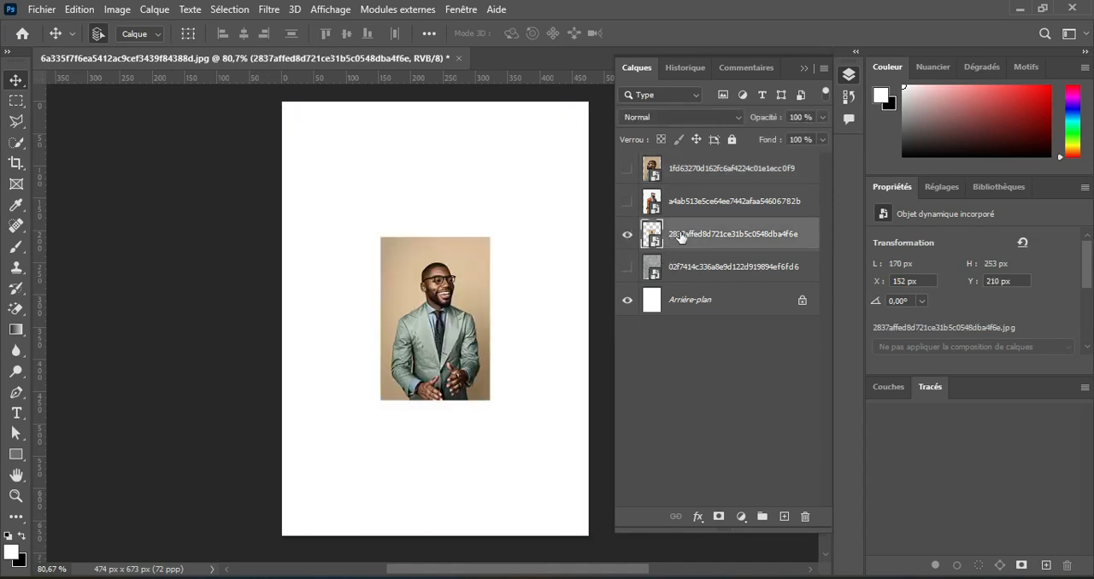
{"action": "left_click", "coordinate": [230, 9]}
{"action": "left_click", "coordinate": [283, 199]}
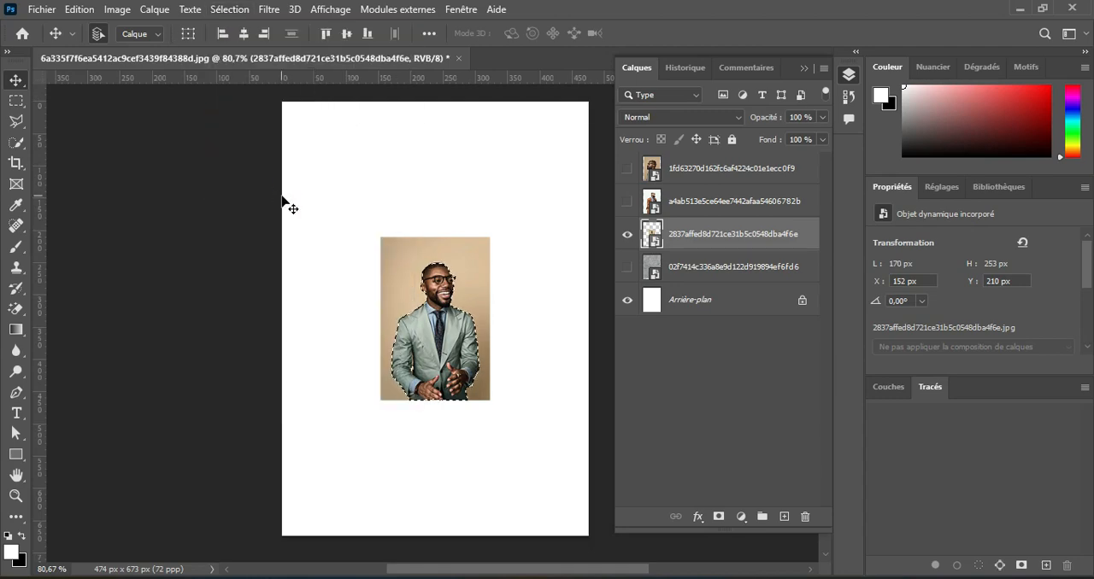
{"action": "left_click", "coordinate": [719, 517]}
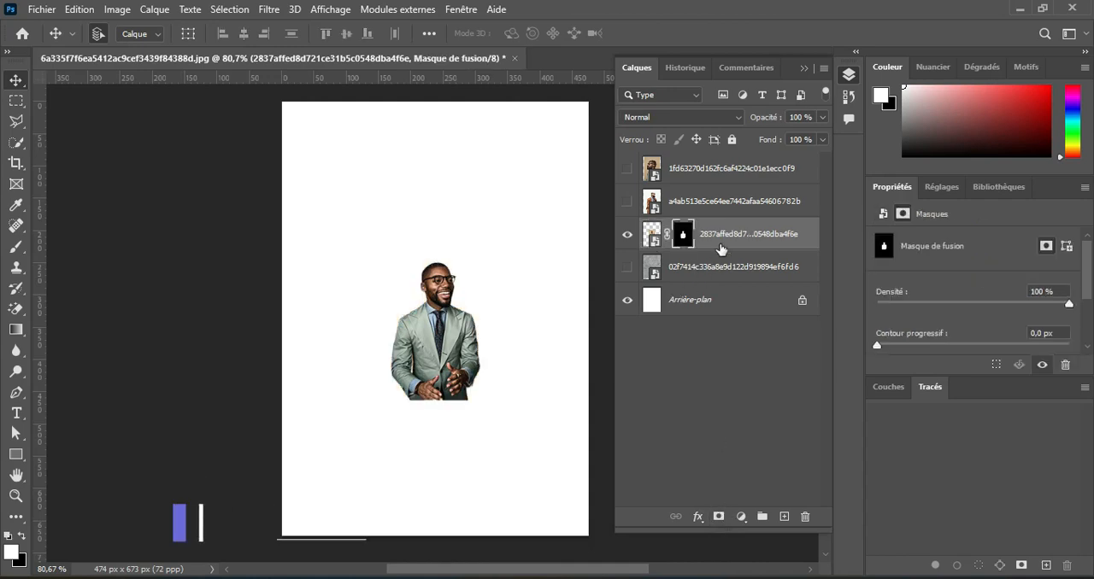
{"action": "right_click", "coordinate": [723, 246]}
{"action": "left_click", "coordinate": [783, 190]}
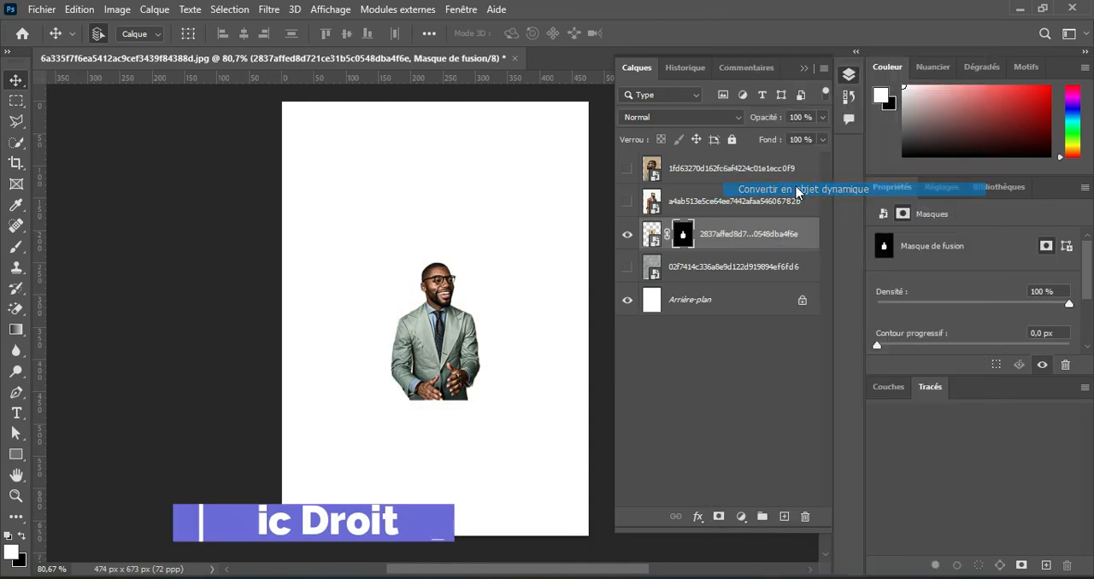
{"action": "left_click", "coordinate": [628, 231]}
Show the brown-suit portrait, mask out its background with a subject selection, convert it to a smart object and hide it again.
{"action": "left_click", "coordinate": [628, 202]}
{"action": "left_click", "coordinate": [708, 203]}
{"action": "left_click", "coordinate": [229, 9]}
{"action": "left_click", "coordinate": [256, 199]}
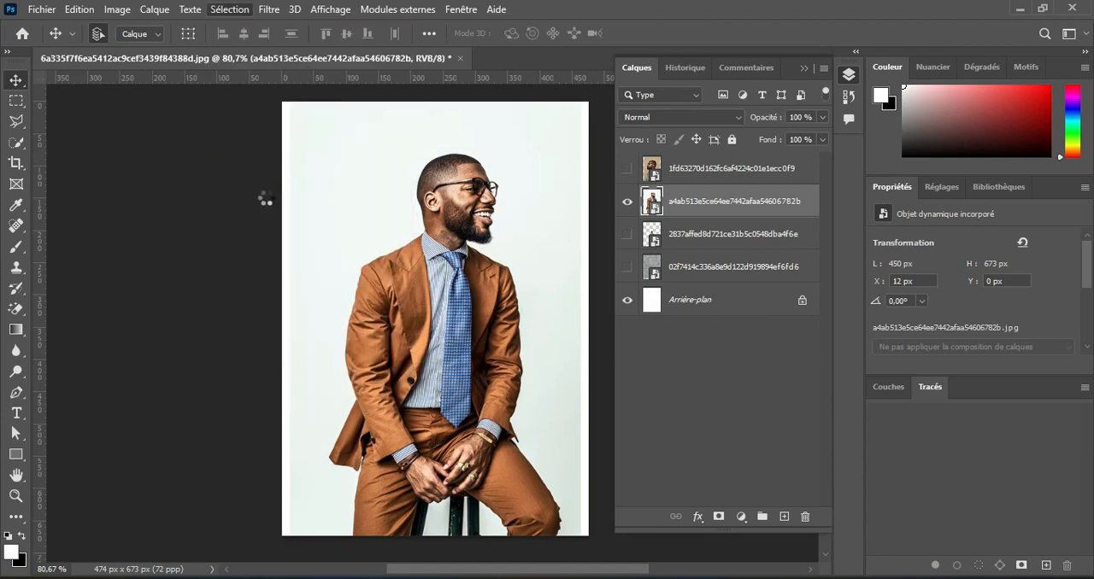
{"action": "left_click", "coordinate": [718, 517]}
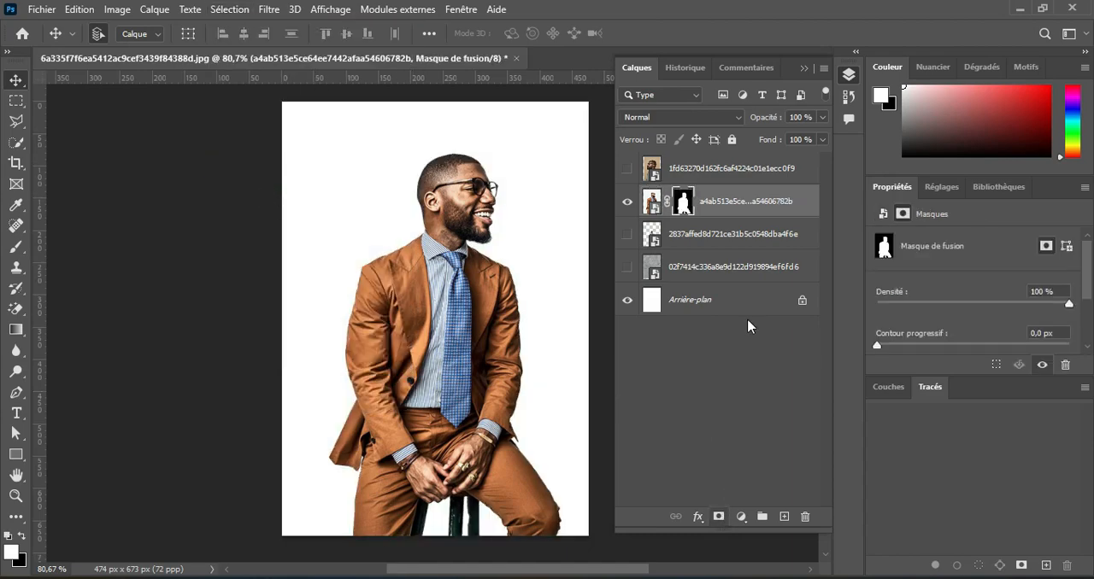
{"action": "right_click", "coordinate": [723, 210]}
{"action": "left_click", "coordinate": [752, 194]}
{"action": "left_click", "coordinate": [628, 201]}
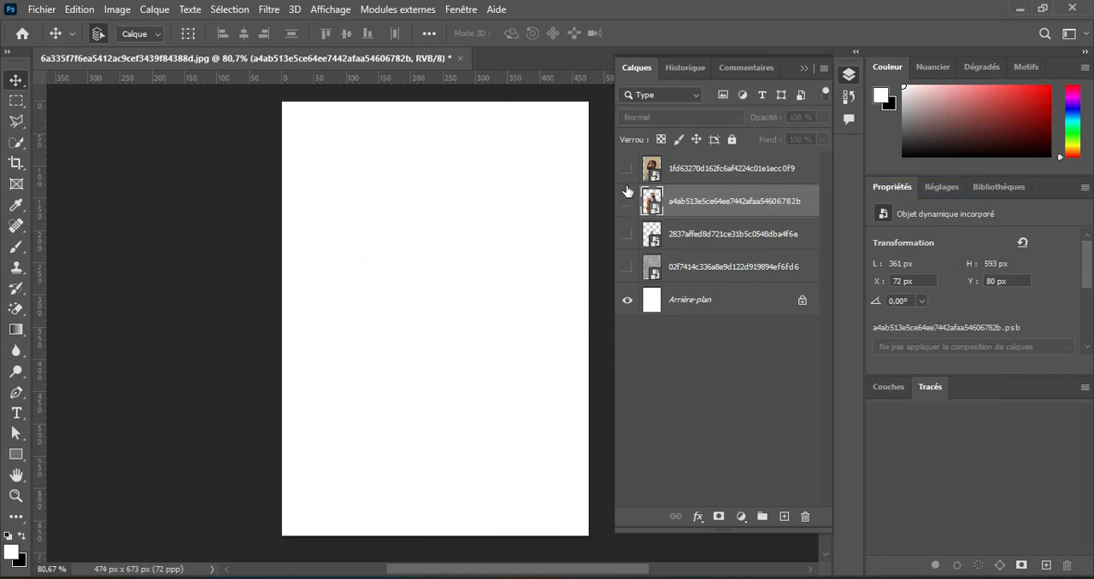
Show the side-profile portrait, mask out its background with a subject selection, convert it to a smart object and hide it again.
{"action": "left_click", "coordinate": [628, 168]}
{"action": "left_click", "coordinate": [654, 175]}
{"action": "left_click", "coordinate": [229, 10]}
{"action": "left_click", "coordinate": [258, 198]}
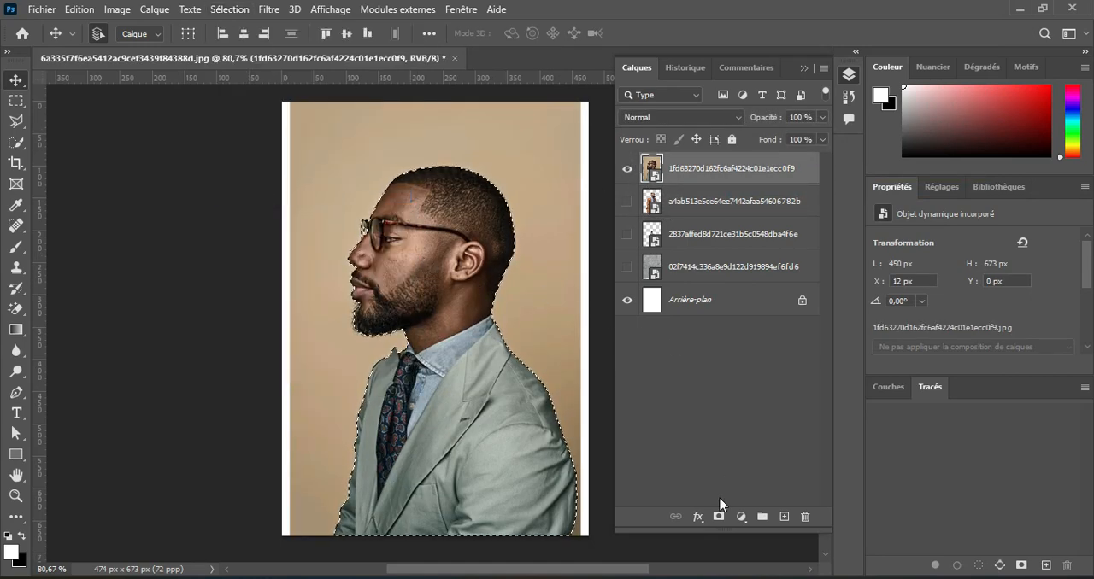
{"action": "left_click", "coordinate": [718, 516]}
{"action": "right_click", "coordinate": [724, 170]}
{"action": "left_click", "coordinate": [752, 186]}
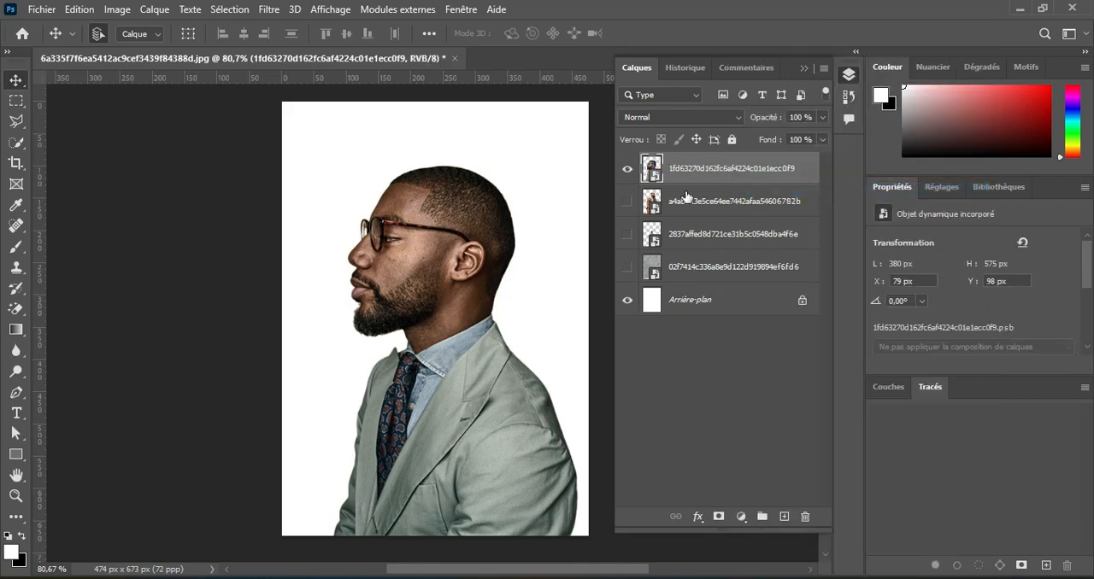
{"action": "left_click", "coordinate": [627, 172]}
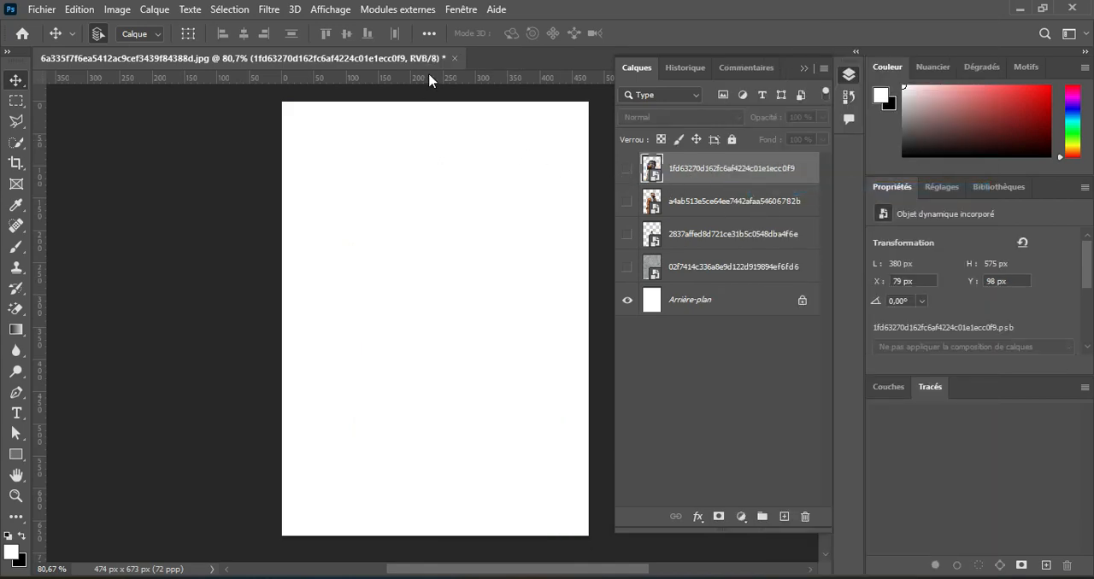
Add three horizontal guides at about 250, 280 and 400 px from the top of the page.
{"action": "left_click_drag", "start_coordinate": [430, 80], "coordinate": [446, 261]}
{"action": "left_click_drag", "start_coordinate": [464, 84], "coordinate": [487, 359]}
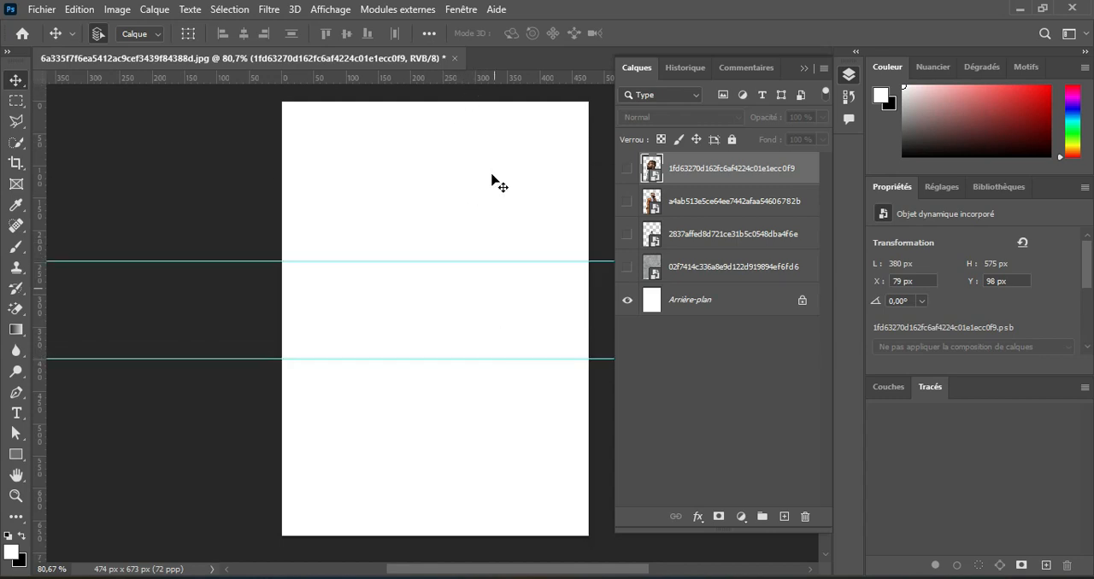
{"action": "left_click_drag", "start_coordinate": [490, 84], "coordinate": [505, 283]}
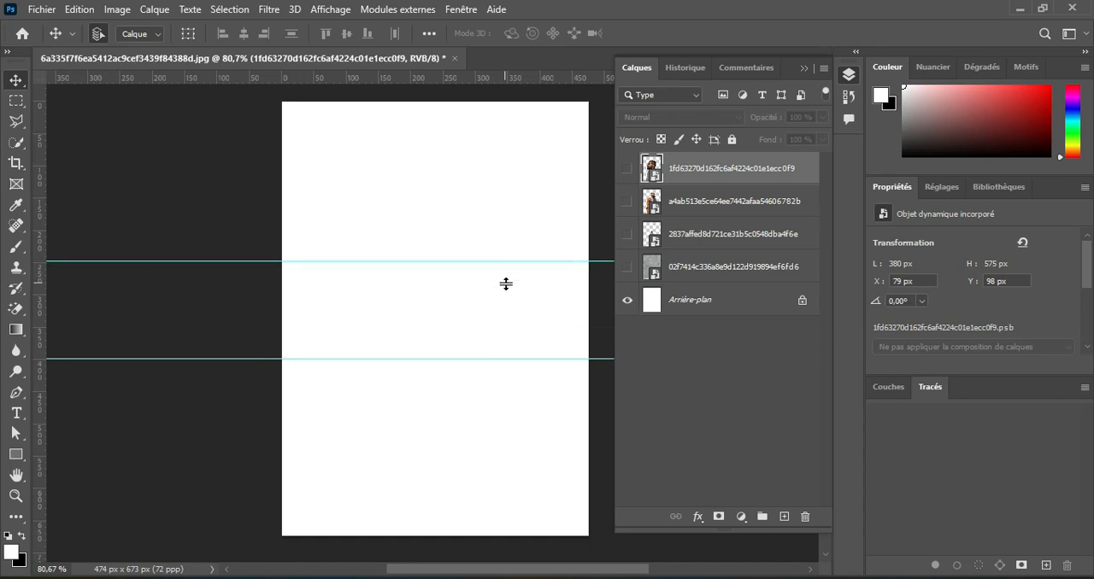
Show the small green-suit cutout, move it down and scale it so its head starts at the middle guide.
{"action": "left_click", "coordinate": [694, 236]}
{"action": "left_click", "coordinate": [627, 233]}
{"action": "left_click_drag", "start_coordinate": [443, 317], "coordinate": [443, 342]}
{"action": "key", "text": "ctrl+t"}
{"action": "left_click_drag", "start_coordinate": [436, 422], "coordinate": [434, 376]}
{"action": "left_click", "coordinate": [929, 33]}
Show the brown-suit cutout, scale it down and position it to the right of the small green-suit man.
{"action": "left_click", "coordinate": [694, 201]}
{"action": "left_click", "coordinate": [627, 201]}
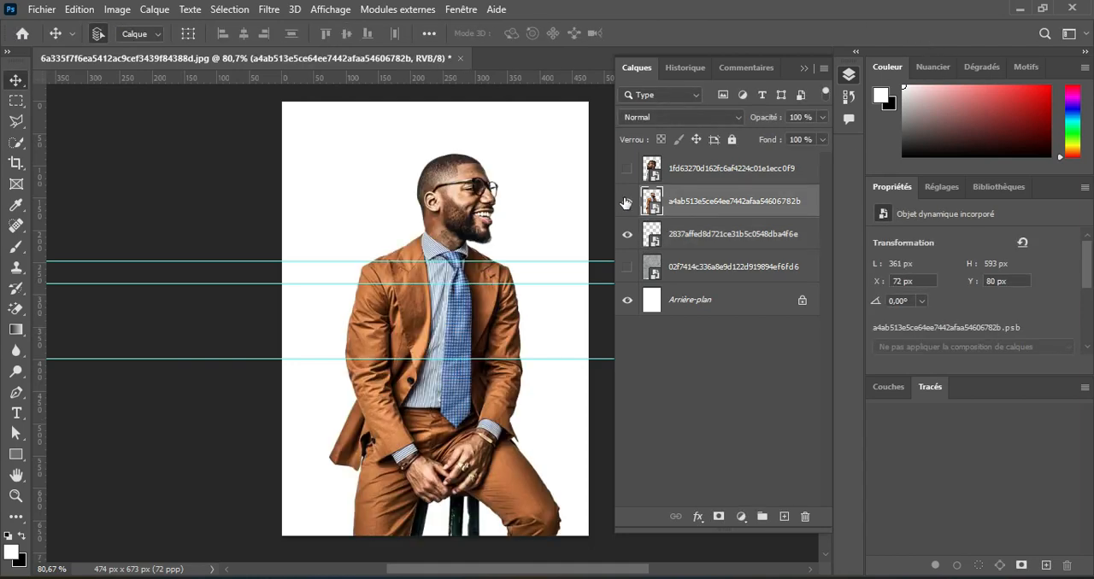
{"action": "key", "text": "ctrl+t"}
{"action": "left_click_drag", "start_coordinate": [446, 152], "coordinate": [445, 303]}
{"action": "left_click_drag", "start_coordinate": [444, 333], "coordinate": [478, 285]}
{"action": "key", "text": "Return"}
Move the brown-suit layer below the small portrait's layer and resize the figure with its head top on the upper guide.
{"action": "left_click_drag", "start_coordinate": [730, 207], "coordinate": [725, 241]}
{"action": "key", "text": "ctrl+t"}
{"action": "left_click_drag", "start_coordinate": [478, 248], "coordinate": [481, 286]}
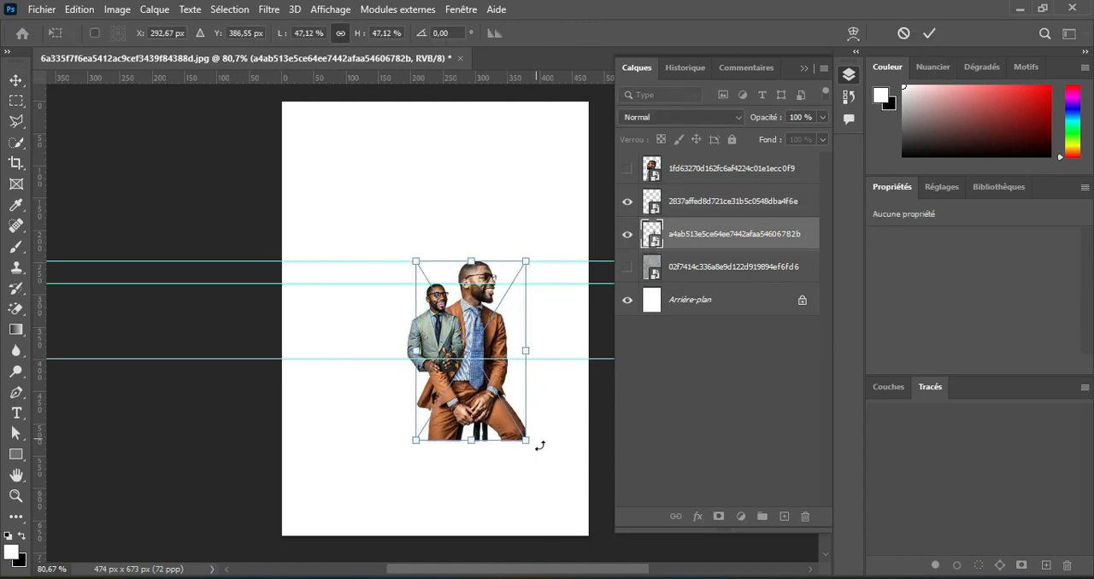
{"action": "left_click_drag", "start_coordinate": [526, 440], "coordinate": [526, 464]}
{"action": "left_click", "coordinate": [929, 32]}
Move the side-profile layer below the brown-suit layer, scale it to about 29.5% and place it at the group's left against the upper guide.
{"action": "left_click", "coordinate": [691, 176]}
{"action": "left_click_drag", "start_coordinate": [705, 176], "coordinate": [694, 257]}
{"action": "key", "text": "ctrl+t"}
{"action": "left_click_drag", "start_coordinate": [456, 164], "coordinate": [407, 294]}
{"action": "left_click_drag", "start_coordinate": [406, 491], "coordinate": [418, 373]}
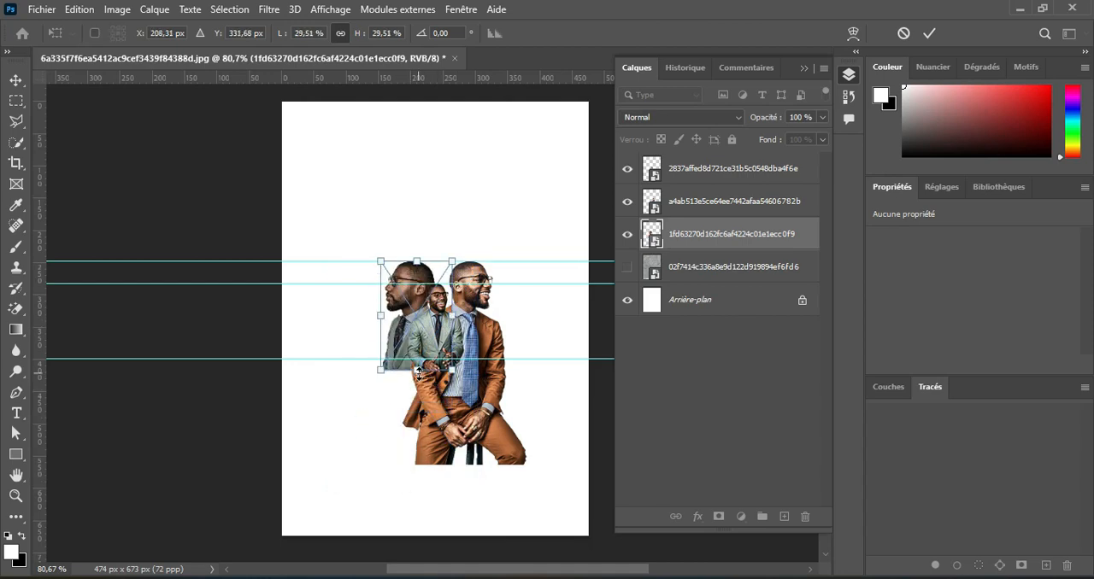
{"action": "left_click", "coordinate": [929, 32]}
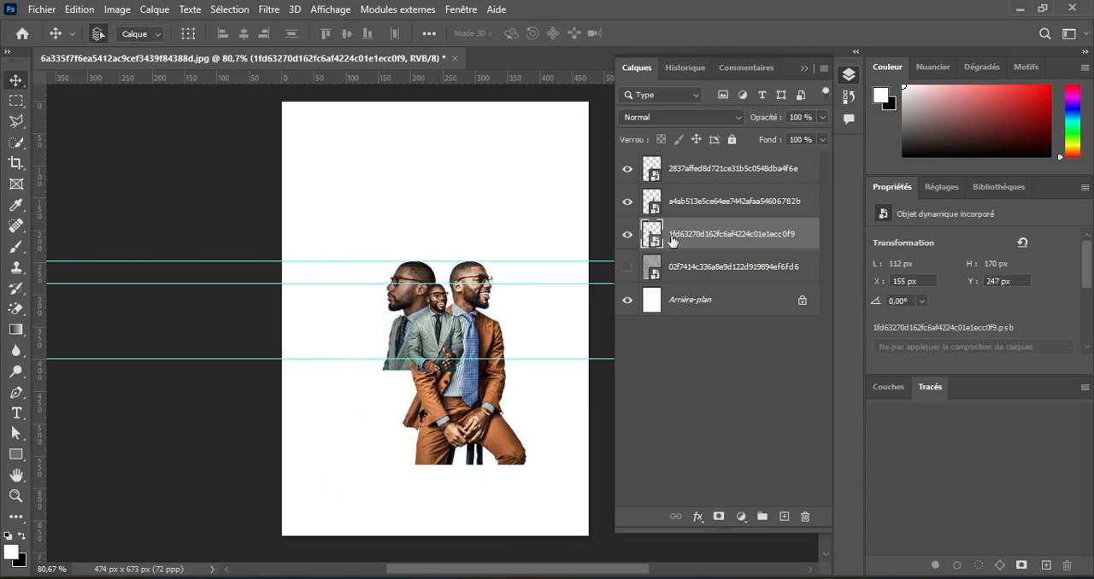
Shift the brown-suit man slightly left and remove the three horizontal guides.
{"action": "left_click", "coordinate": [770, 214]}
{"action": "left_click_drag", "start_coordinate": [498, 311], "coordinate": [494, 311]}
{"action": "left_click_drag", "start_coordinate": [479, 261], "coordinate": [452, 75]}
{"action": "left_click_drag", "start_coordinate": [432, 284], "coordinate": [410, 68]}
{"action": "left_click_drag", "start_coordinate": [378, 319], "coordinate": [444, 41]}
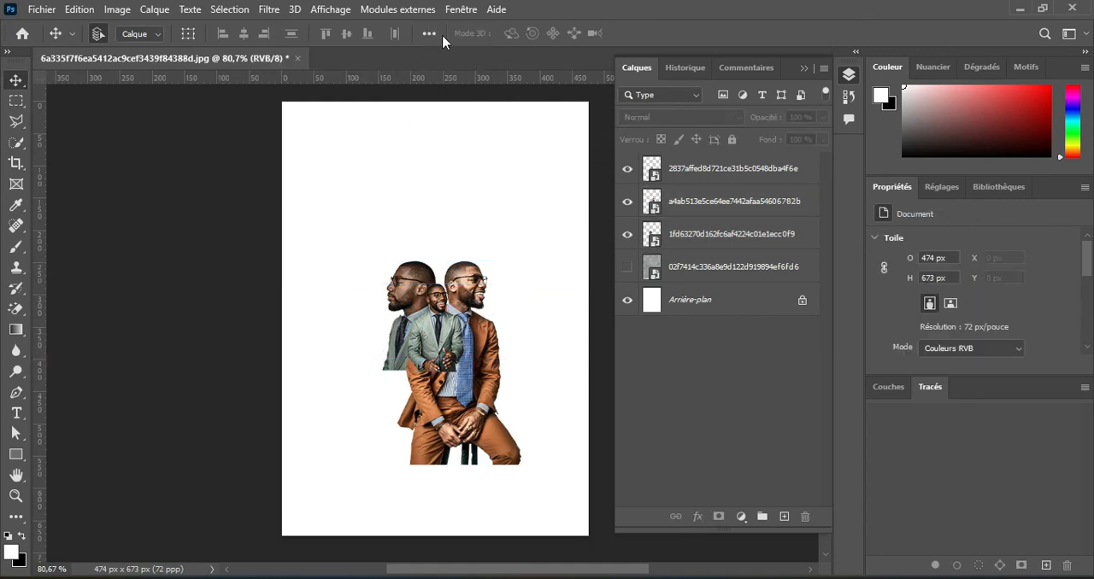
Group the three portrait layers, duplicate the group and hide the original group.
{"action": "left_click", "coordinate": [715, 182]}
{"action": "left_click", "coordinate": [701, 244], "text": "shift"}
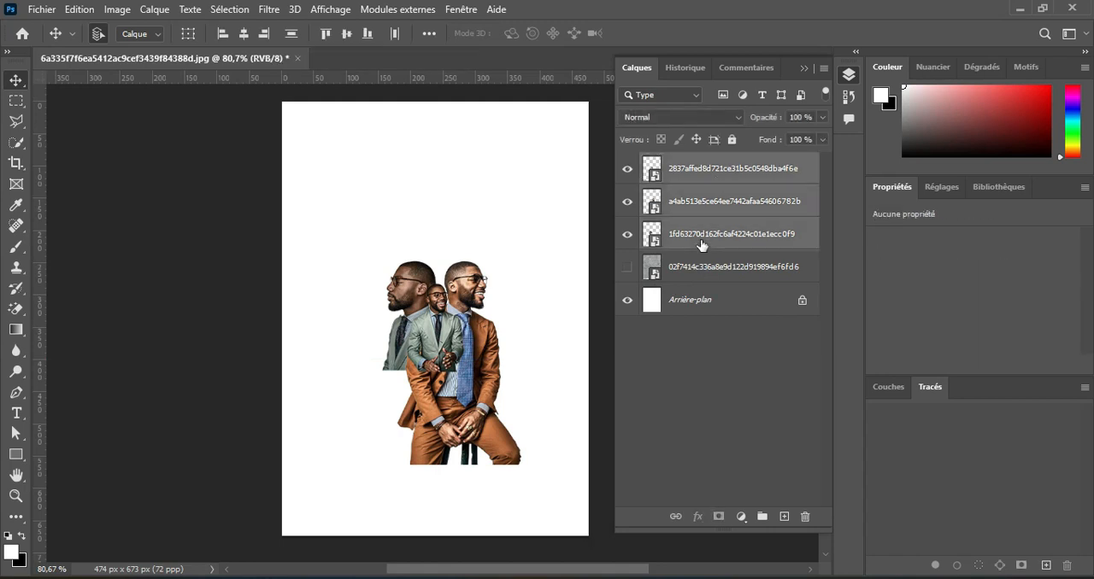
{"action": "left_click", "coordinate": [762, 516]}
{"action": "key", "text": "ctrl+j"}
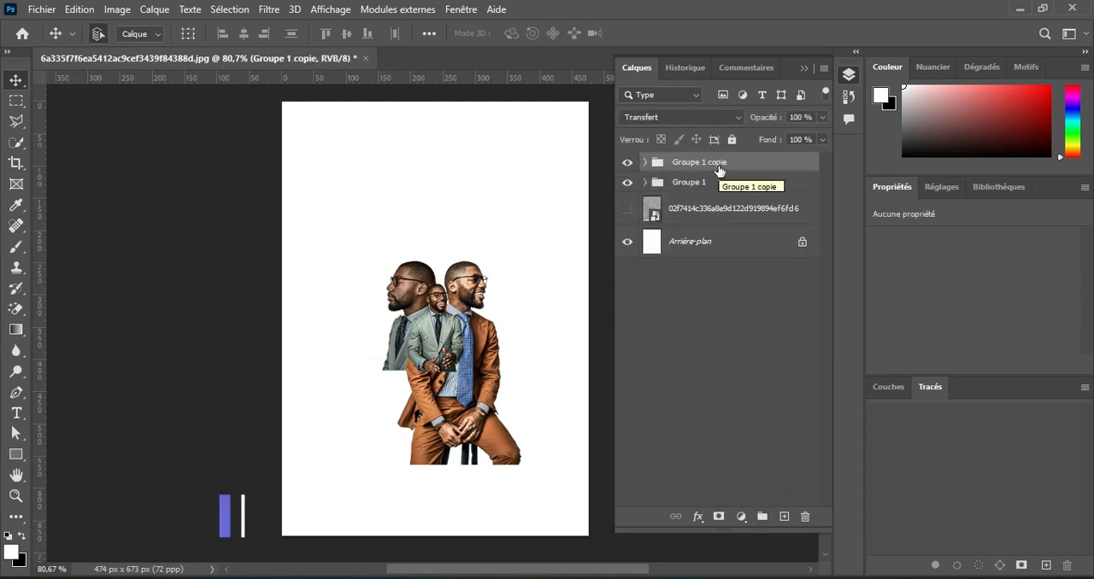
{"action": "left_click", "coordinate": [627, 182]}
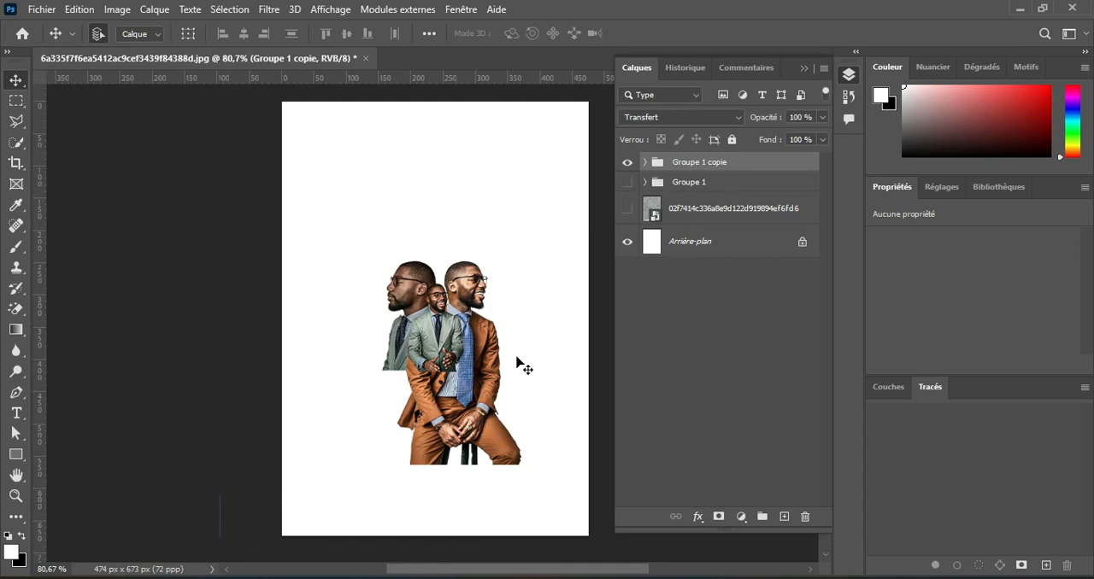
{"action": "scroll", "coordinate": [469, 366], "scroll_direction": "up", "scroll_amount": 3}
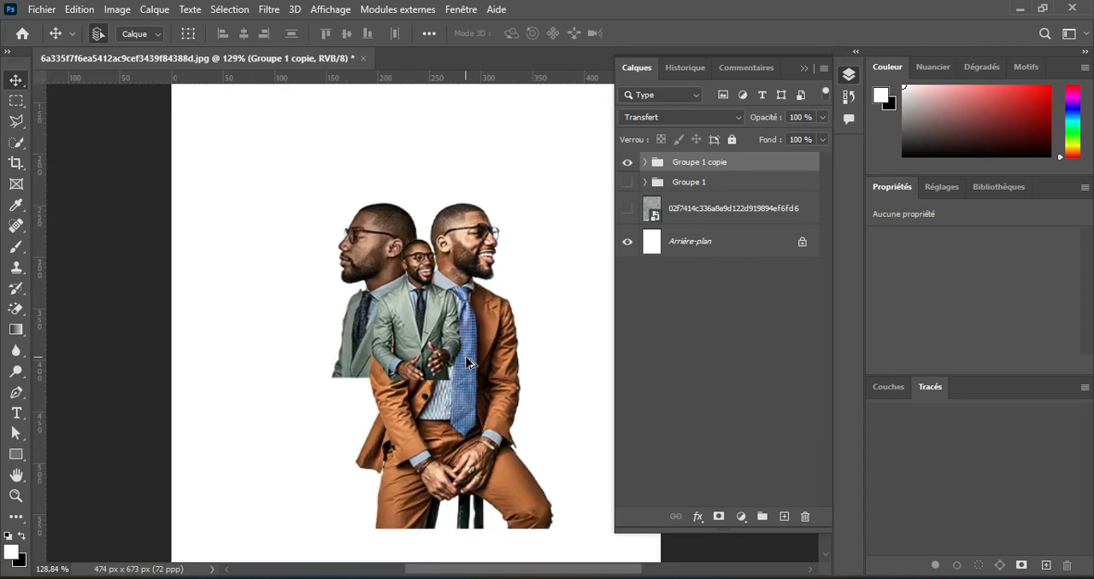
{"action": "scroll", "coordinate": [465, 362], "scroll_direction": "down", "scroll_amount": 3}
{"action": "left_click", "coordinate": [627, 162]}
{"action": "left_click", "coordinate": [628, 163]}
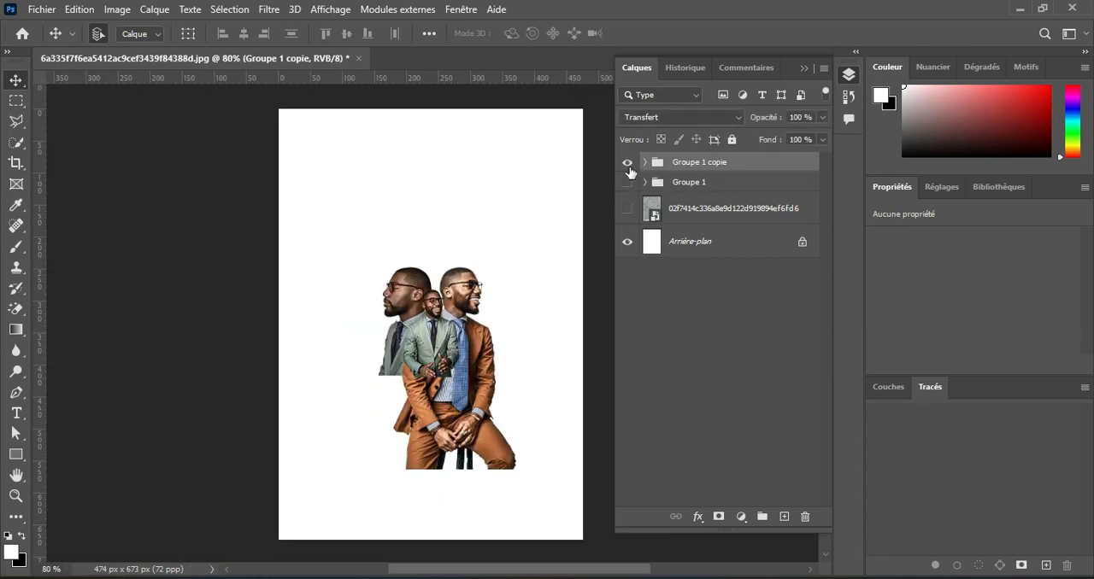
Convert the side-profile portrait in the duplicated group to black and white with reds at 100% and yellows at 102%.
{"action": "left_click", "coordinate": [644, 162]}
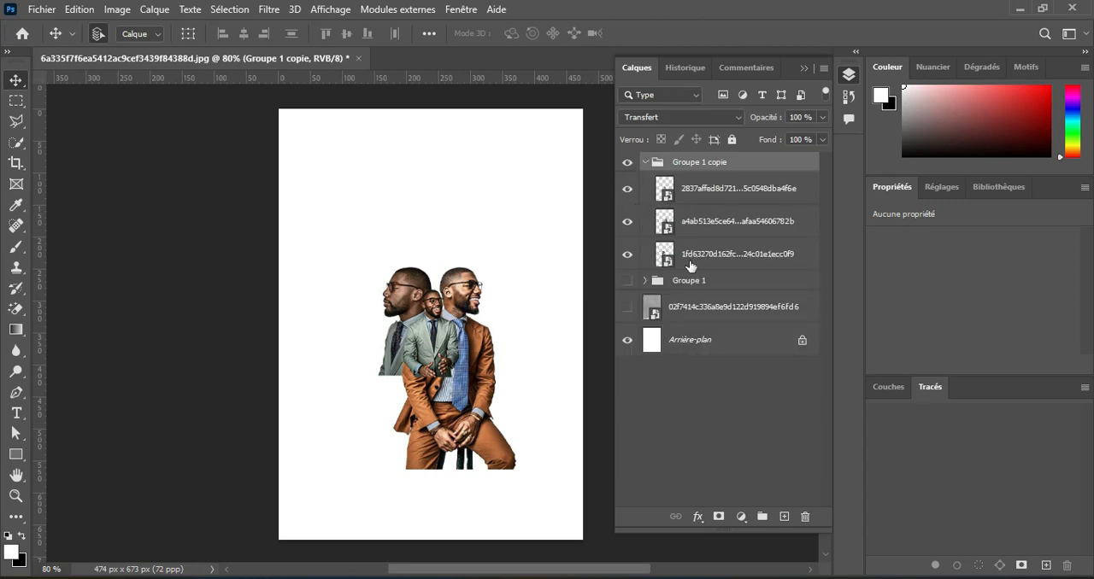
{"action": "left_click", "coordinate": [644, 265]}
{"action": "left_click", "coordinate": [628, 256]}
{"action": "left_click", "coordinate": [627, 257]}
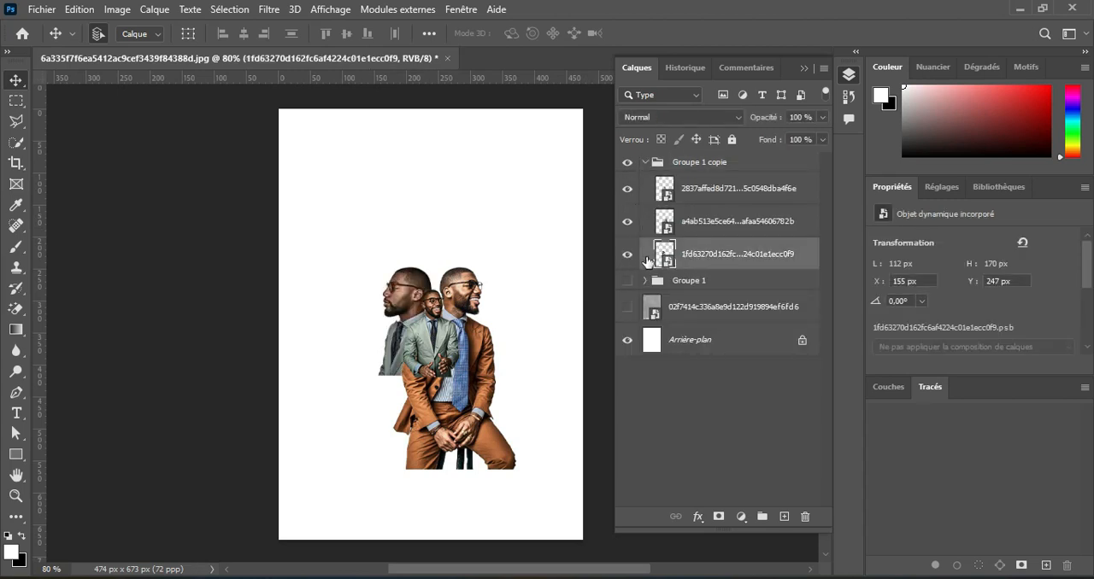
{"action": "left_click", "coordinate": [120, 10]}
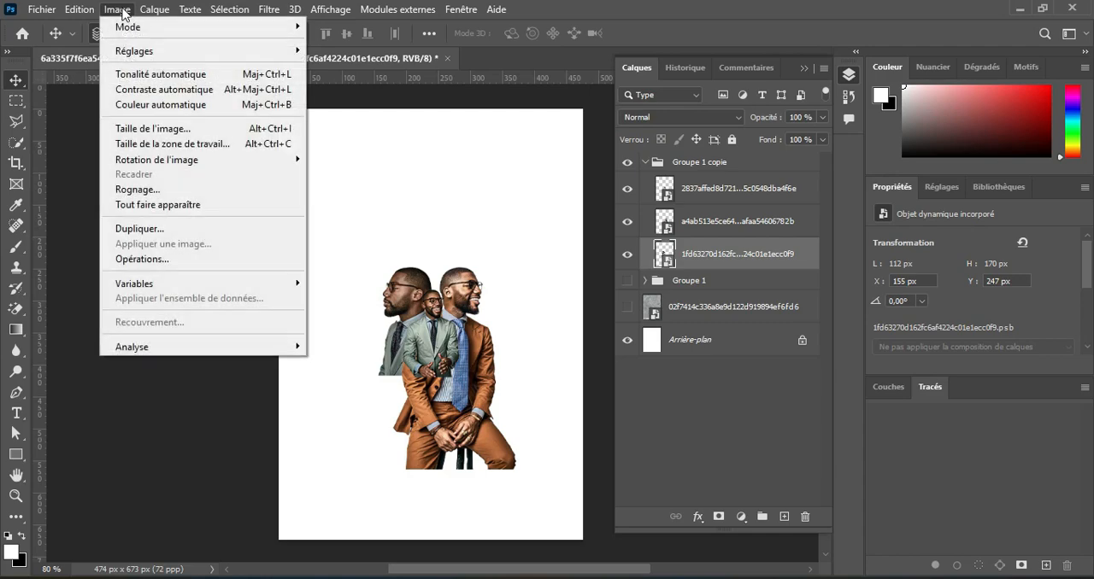
{"action": "mouse_move", "coordinate": [258, 58]}
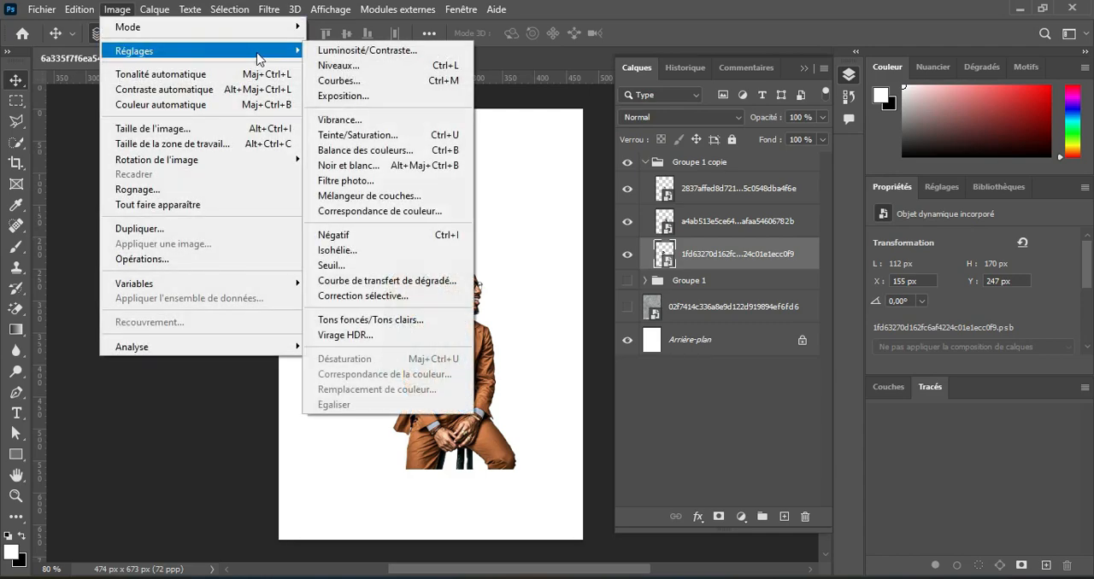
{"action": "left_click", "coordinate": [395, 165]}
{"action": "left_click_drag", "start_coordinate": [375, 42], "coordinate": [584, 80]}
{"action": "left_click_drag", "start_coordinate": [665, 156], "coordinate": [688, 158]}
{"action": "left_click_drag", "start_coordinate": [674, 200], "coordinate": [691, 200]}
{"action": "left_click", "coordinate": [691, 197]}
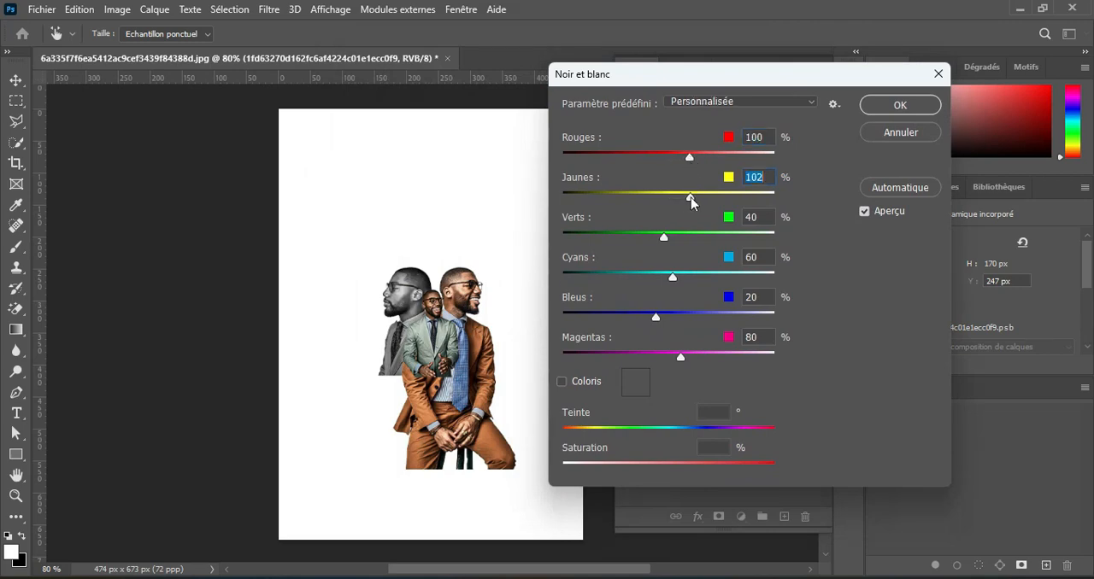
{"action": "left_click", "coordinate": [883, 108]}
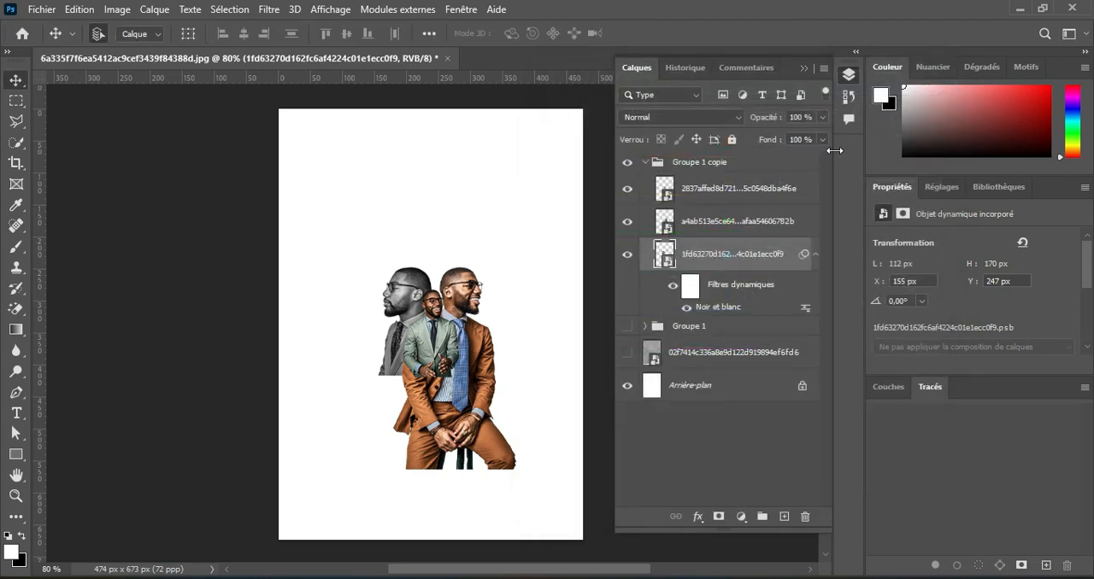
Convert the brown-suit portrait to black and white with raised reds and yellows.
{"action": "left_click", "coordinate": [627, 221]}
{"action": "left_click", "coordinate": [627, 221]}
{"action": "left_click", "coordinate": [708, 224]}
{"action": "left_click", "coordinate": [117, 9]}
{"action": "mouse_move", "coordinate": [281, 52]}
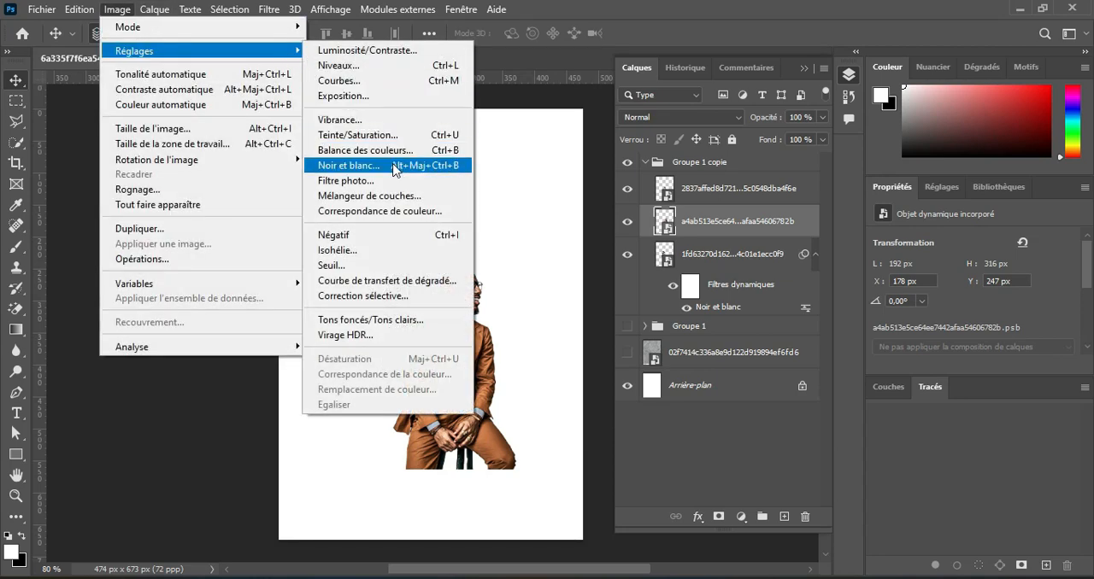
{"action": "left_click", "coordinate": [350, 165]}
{"action": "left_click_drag", "start_coordinate": [664, 157], "coordinate": [689, 195]}
{"action": "left_click", "coordinate": [889, 112]}
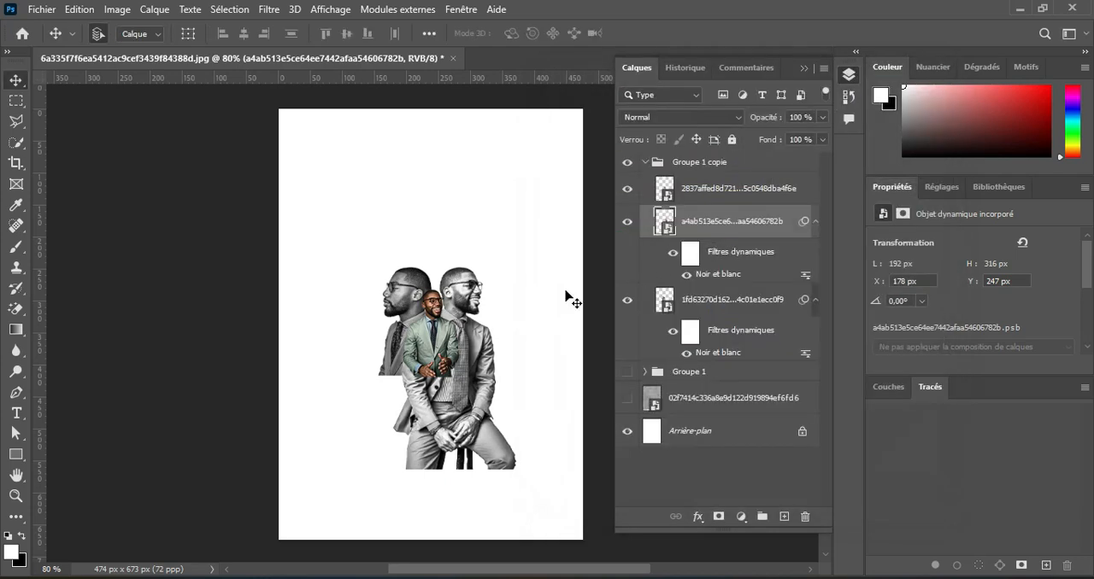
Convert the small green-suit portrait to black and white with reds at 111% and yellows at 113%.
{"action": "left_click", "coordinate": [434, 328]}
{"action": "left_click", "coordinate": [120, 10]}
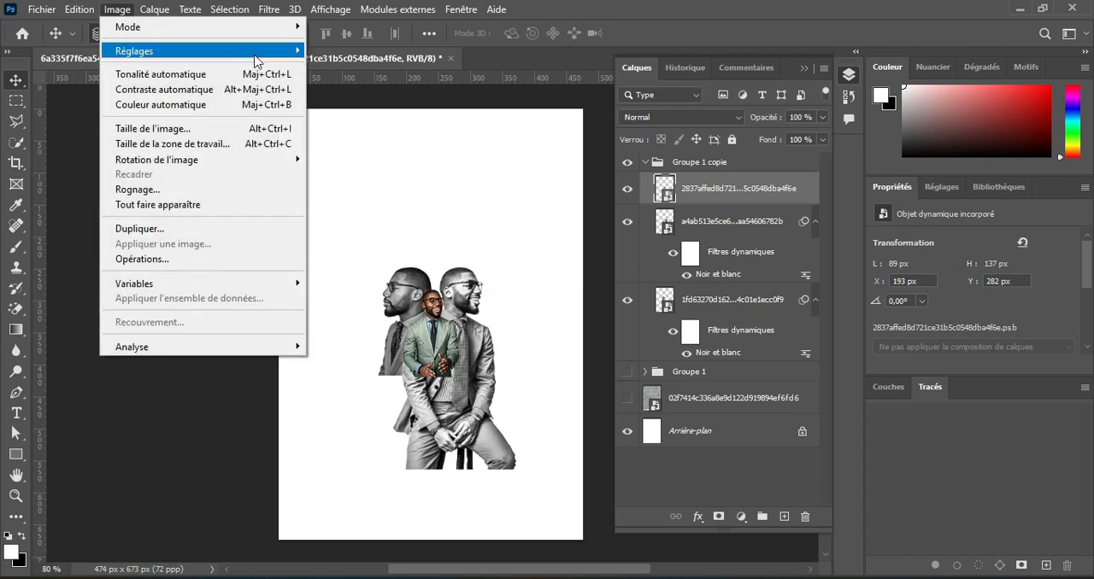
{"action": "mouse_move", "coordinate": [283, 52]}
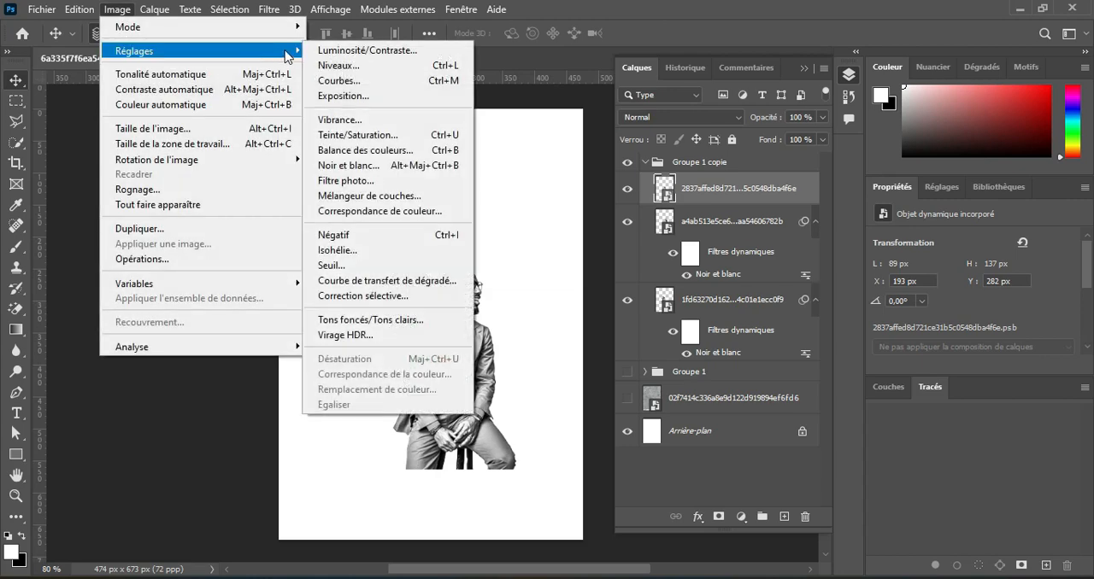
{"action": "left_click", "coordinate": [388, 165]}
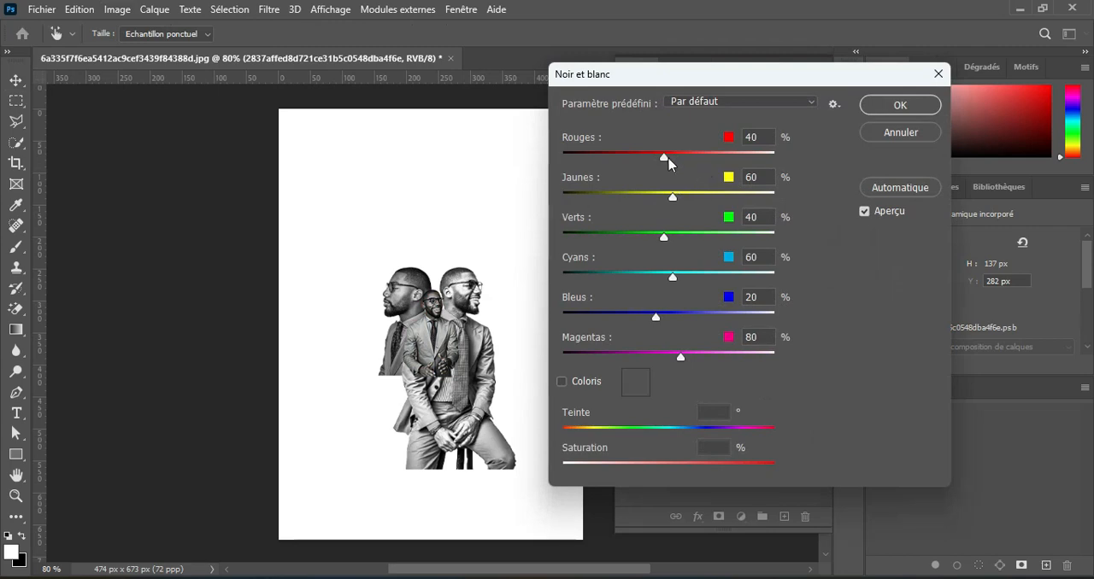
{"action": "left_click_drag", "start_coordinate": [665, 158], "coordinate": [697, 159]}
{"action": "left_click_drag", "start_coordinate": [673, 197], "coordinate": [689, 198]}
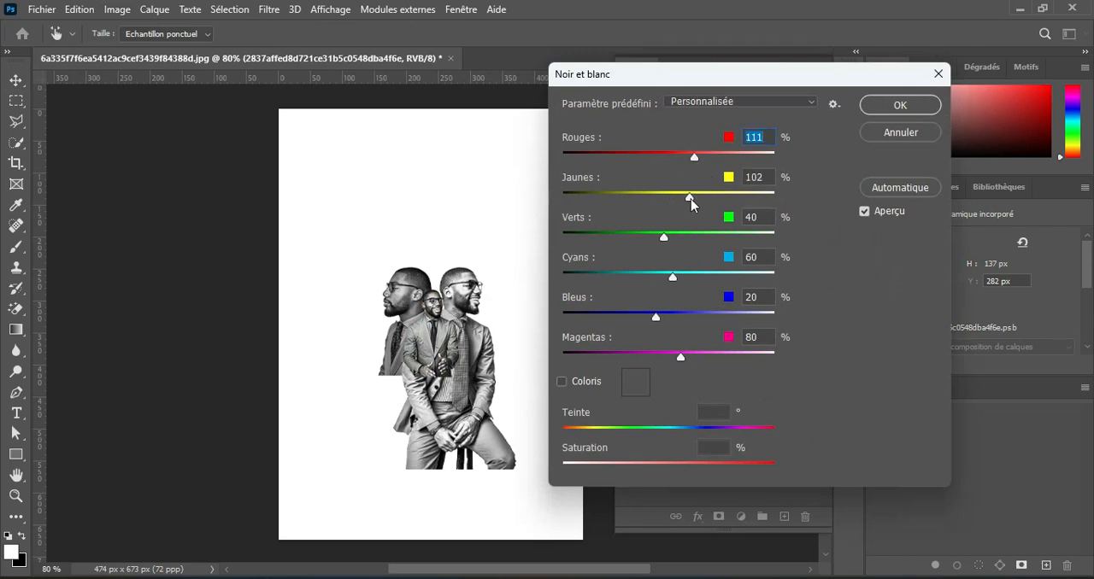
{"action": "left_click", "coordinate": [876, 108]}
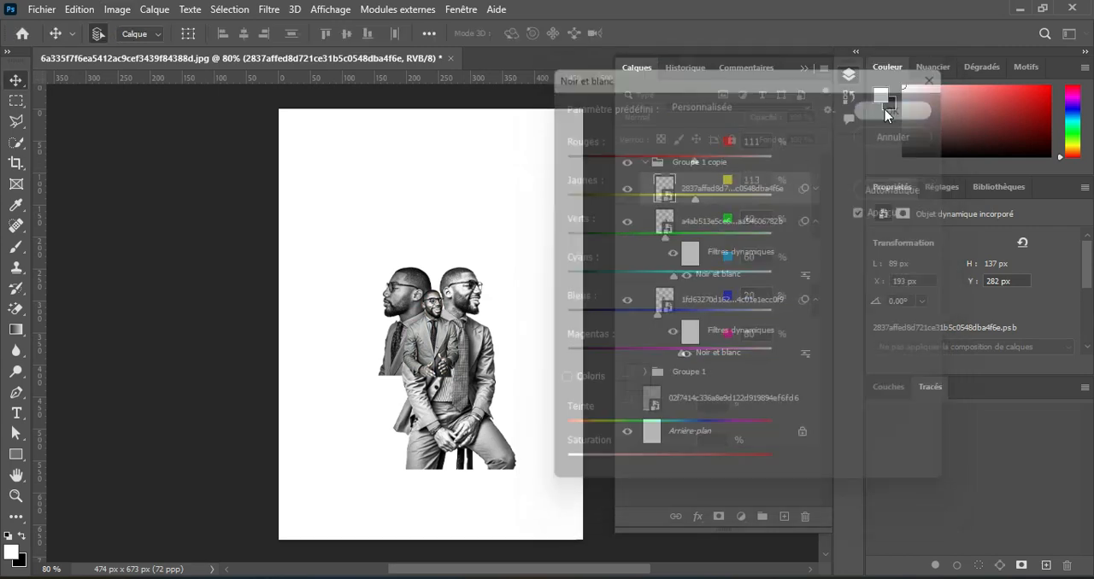
Convert the duplicated portrait group to a smart object and add a layer mask to it.
{"action": "left_click", "coordinate": [646, 162]}
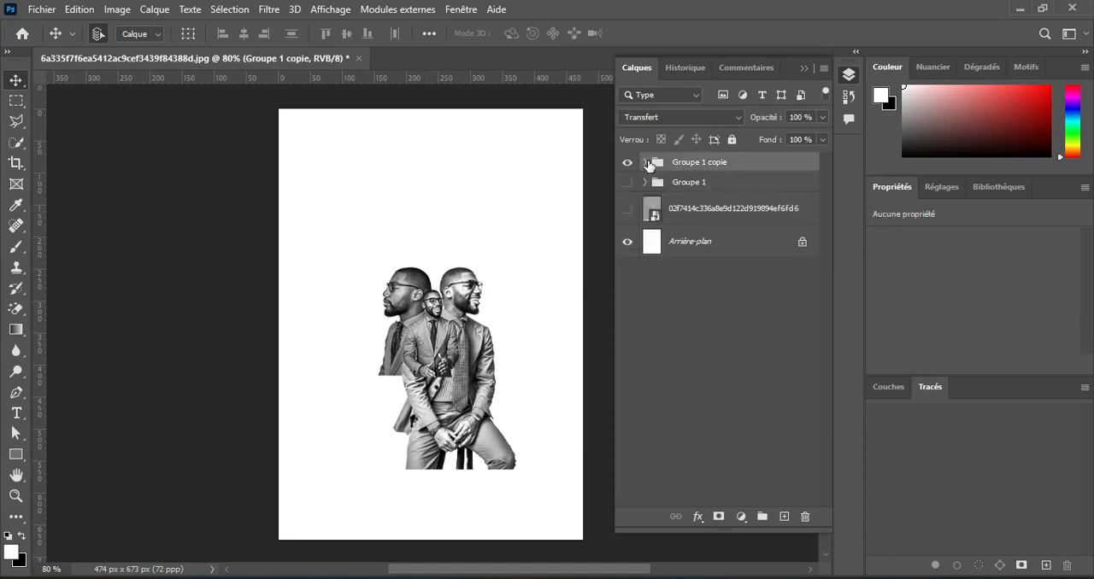
{"action": "right_click", "coordinate": [753, 172]}
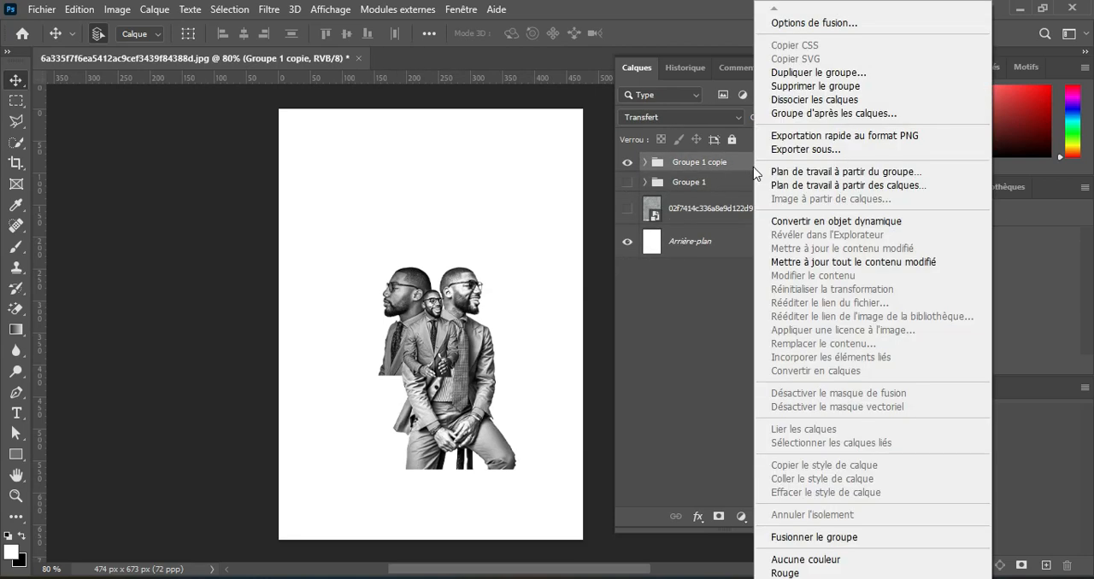
{"action": "left_click", "coordinate": [798, 223]}
{"action": "left_click", "coordinate": [718, 516]}
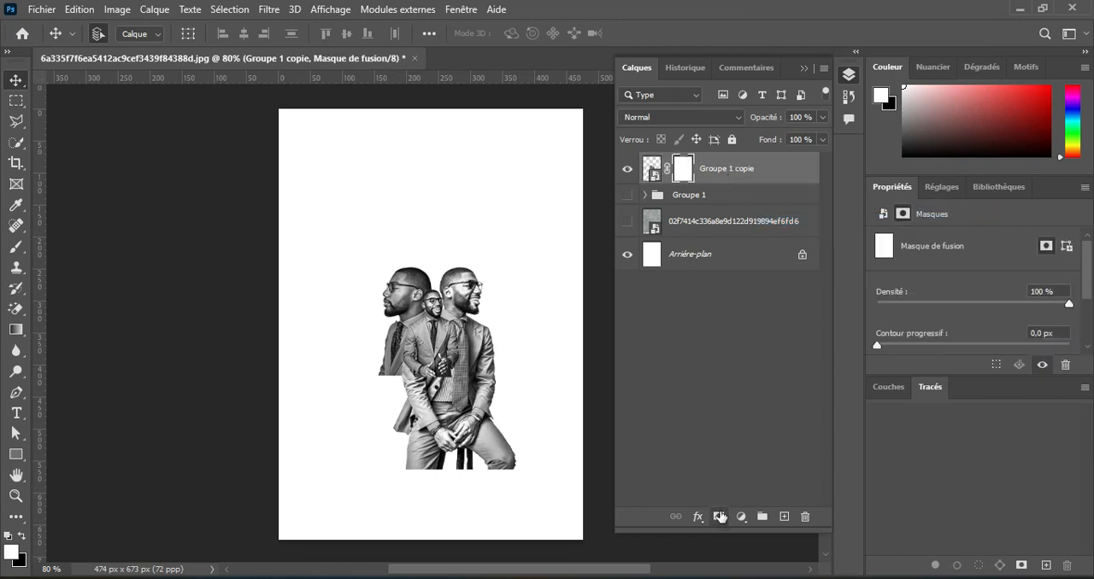
Fade out the seated figure's legs on the mask with a radial black-to-transparent gradient.
{"action": "left_click", "coordinate": [16, 332]}
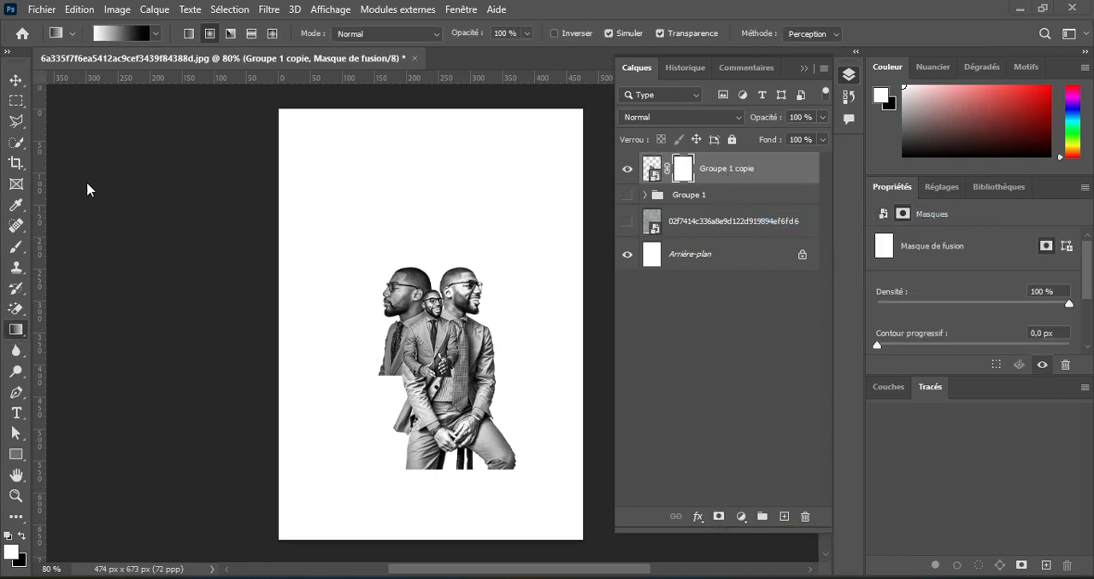
{"action": "left_click", "coordinate": [156, 35]}
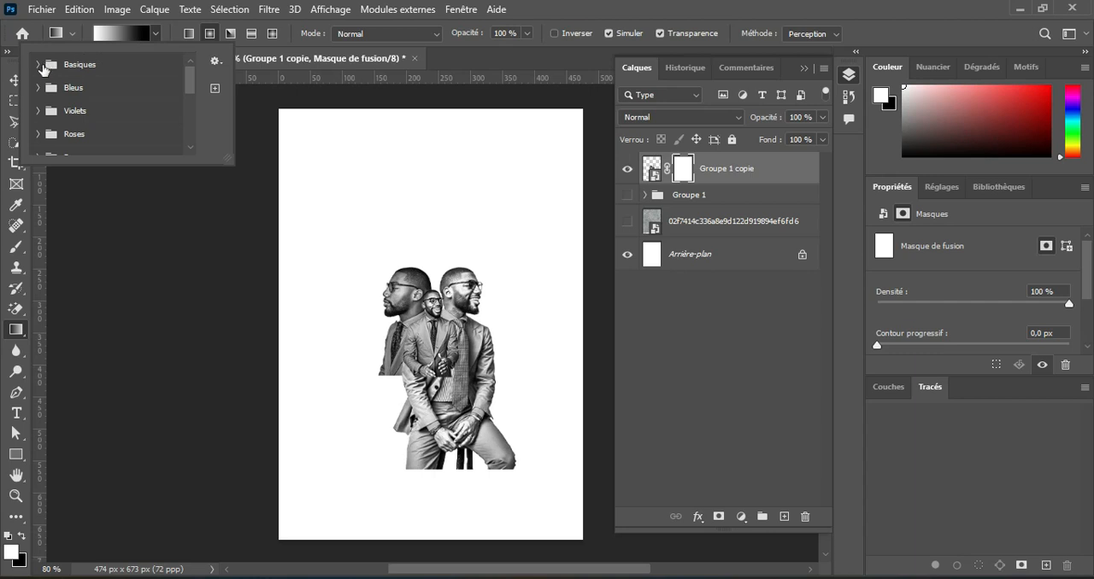
{"action": "left_click", "coordinate": [37, 65]}
{"action": "left_click", "coordinate": [85, 89]}
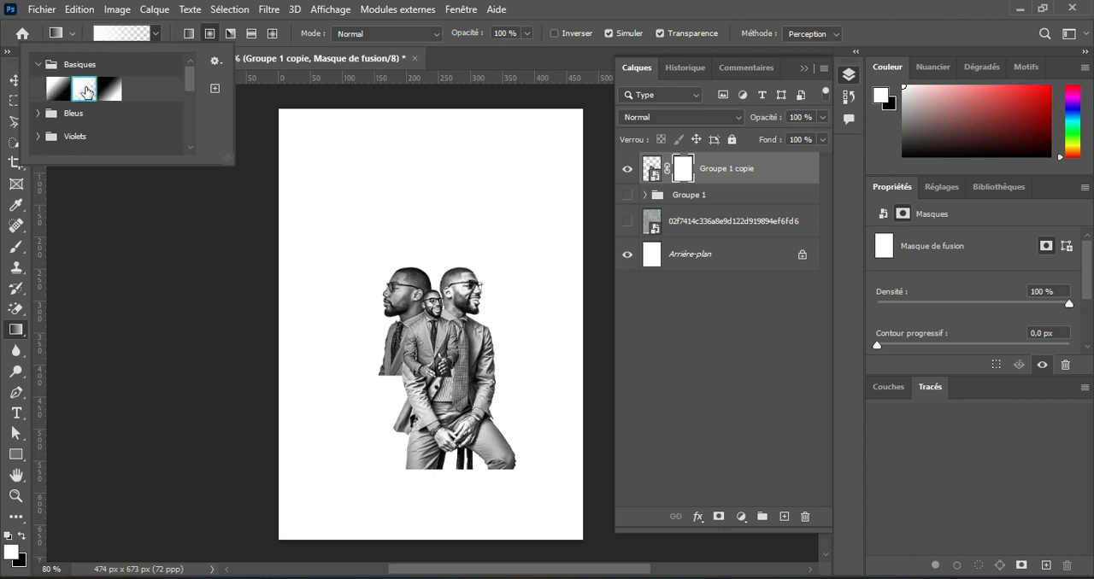
{"action": "left_click", "coordinate": [157, 38]}
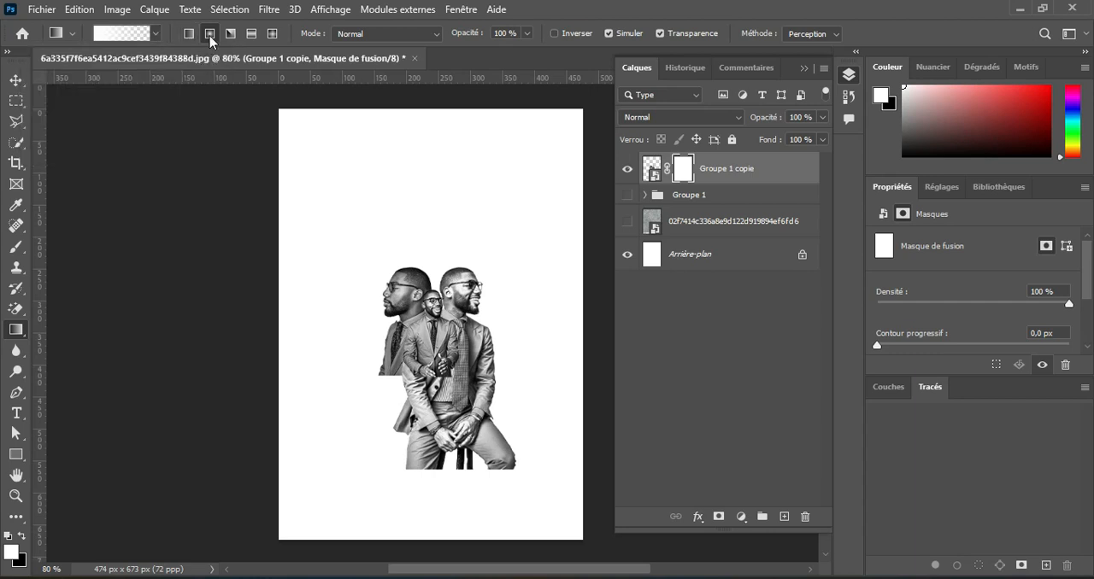
{"action": "left_click", "coordinate": [23, 539]}
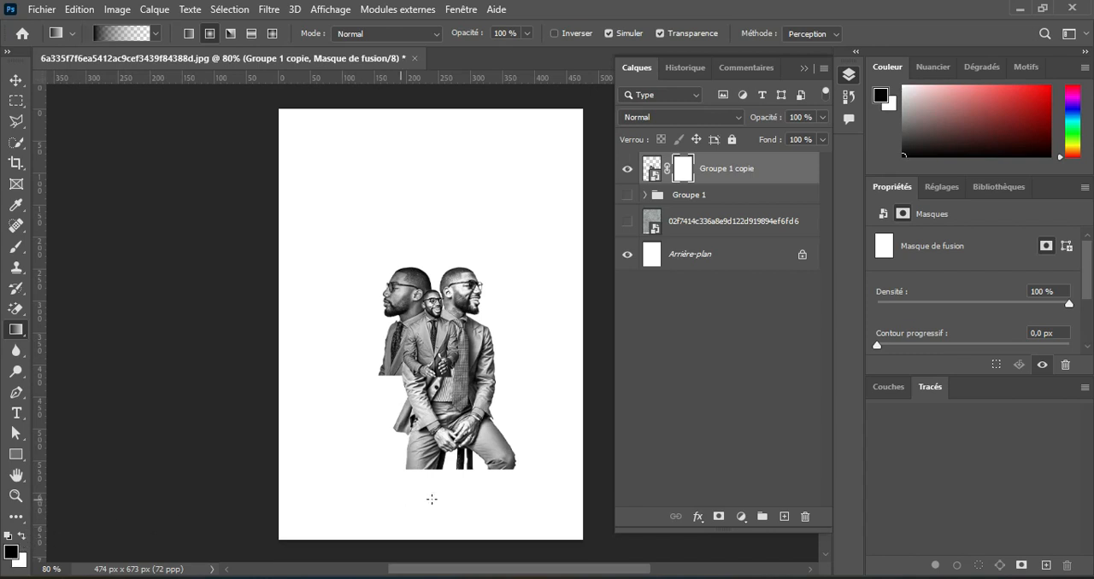
{"action": "left_click_drag", "start_coordinate": [449, 483], "coordinate": [449, 394]}
Extend the mask fade with more radial gradients so the lower jackets of all three portraits dissolve into white.
{"action": "scroll", "coordinate": [448, 398], "scroll_direction": "up", "scroll_amount": 3}
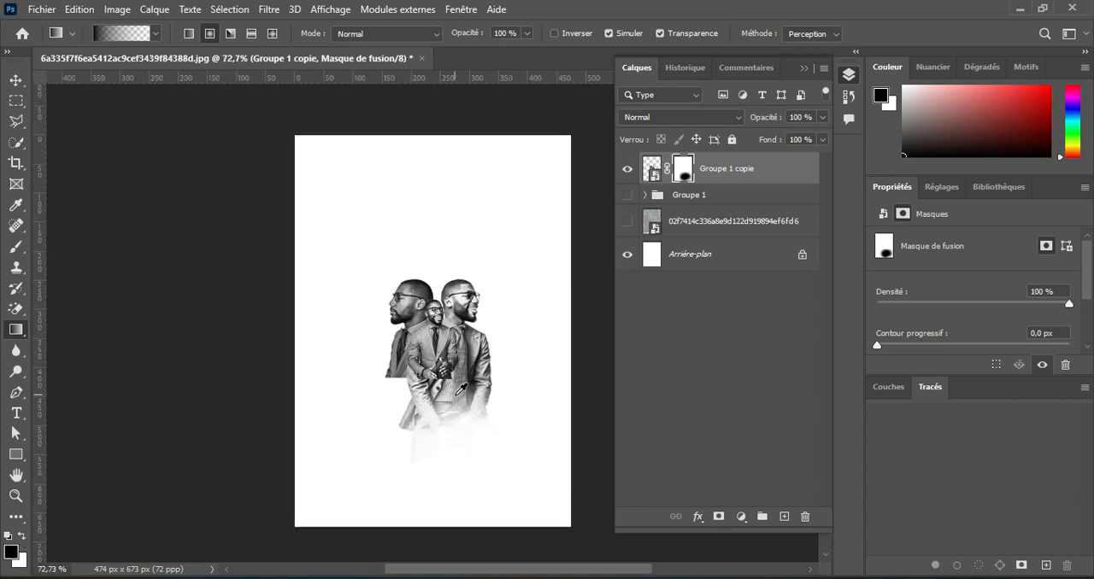
{"action": "left_click_drag", "start_coordinate": [396, 454], "coordinate": [407, 398]}
{"action": "mouse_move", "coordinate": [490, 432]}
{"action": "left_mouse_down"}
{"action": "mouse_move", "coordinate": [487, 376]}
{"action": "mouse_move", "coordinate": [461, 342]}
{"action": "left_mouse_up"}
{"action": "mouse_move", "coordinate": [424, 415]}
{"action": "left_mouse_down"}
{"action": "mouse_move", "coordinate": [424, 347]}
{"action": "mouse_move", "coordinate": [436, 357]}
{"action": "left_mouse_up"}
{"action": "mouse_move", "coordinate": [452, 405]}
{"action": "left_mouse_down"}
{"action": "mouse_move", "coordinate": [454, 355]}
{"action": "mouse_move", "coordinate": [513, 404]}
{"action": "left_mouse_up"}
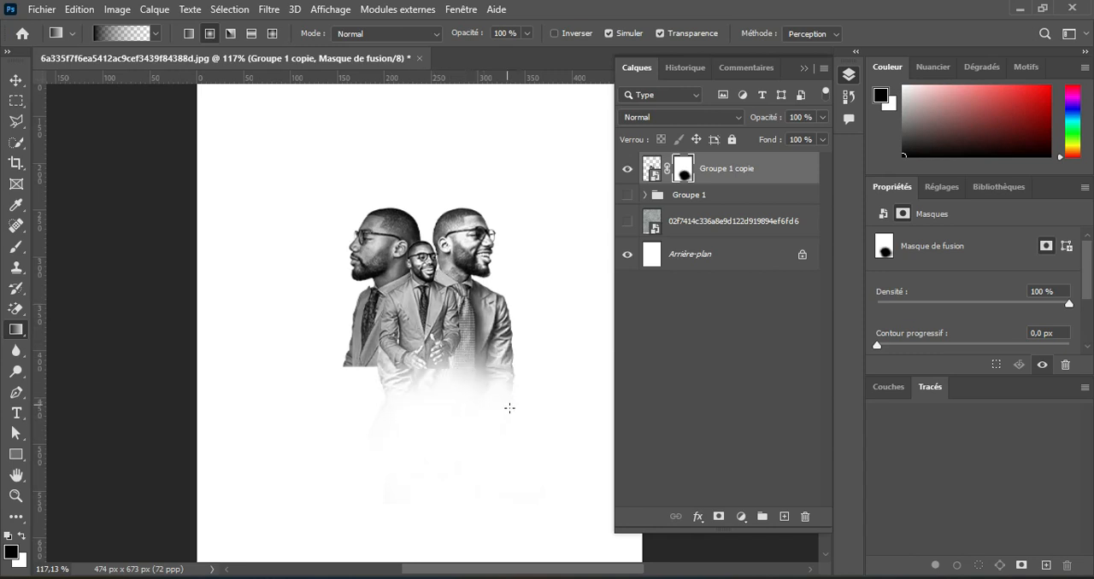
{"action": "left_click_drag", "start_coordinate": [476, 352], "coordinate": [506, 382]}
{"action": "mouse_move", "coordinate": [399, 398]}
{"action": "left_mouse_down"}
{"action": "mouse_move", "coordinate": [403, 326]}
{"action": "mouse_move", "coordinate": [414, 328]}
{"action": "left_mouse_up"}
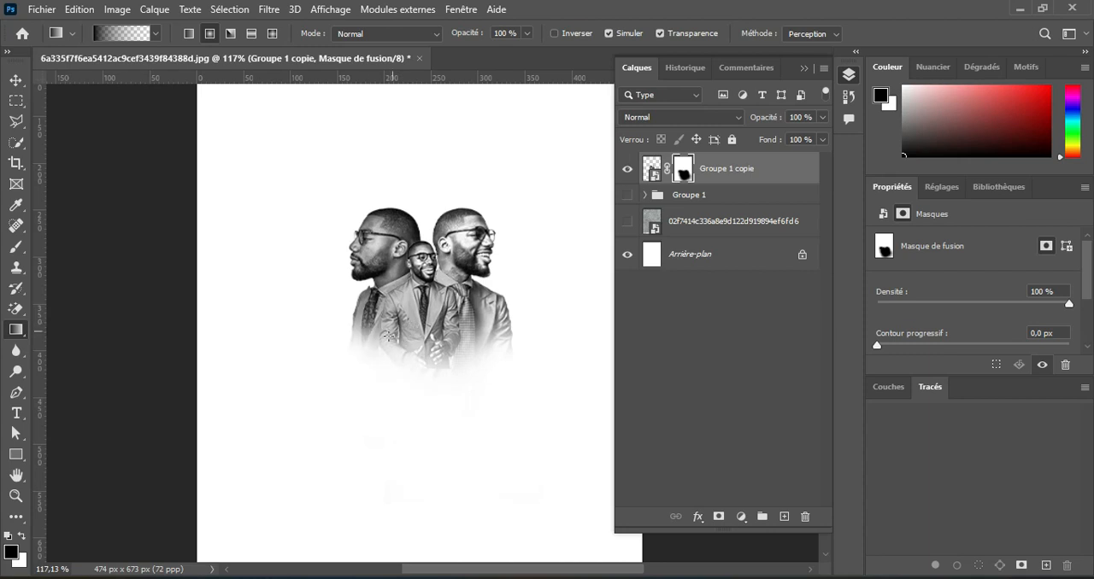
{"action": "scroll", "coordinate": [448, 347], "scroll_direction": "down", "scroll_amount": 2}
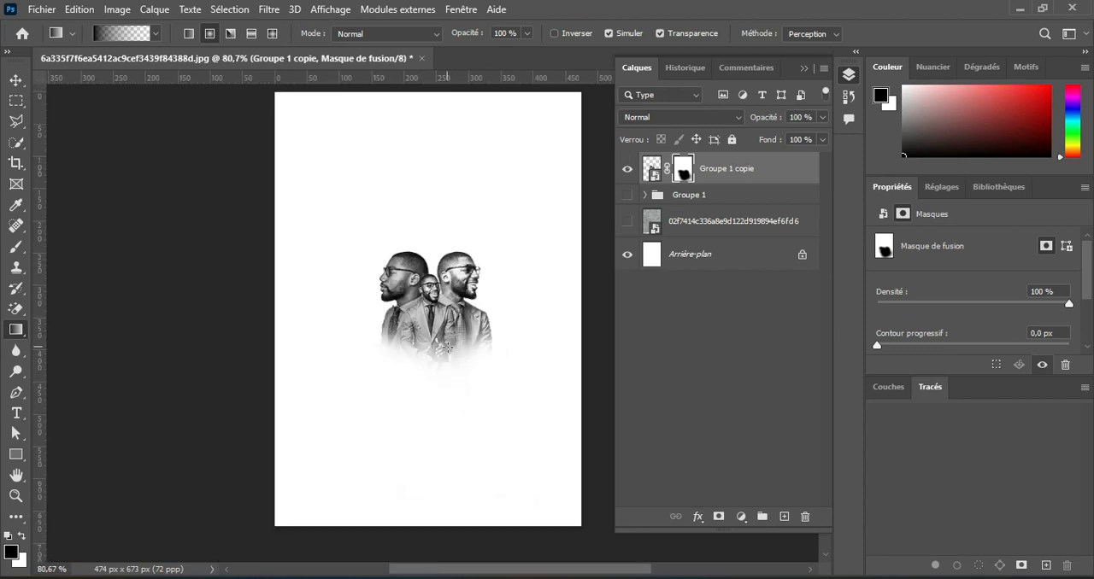
{"action": "scroll", "coordinate": [448, 347], "scroll_direction": "up", "scroll_amount": 2}
{"action": "scroll", "coordinate": [449, 342], "scroll_direction": "down", "scroll_amount": 1}
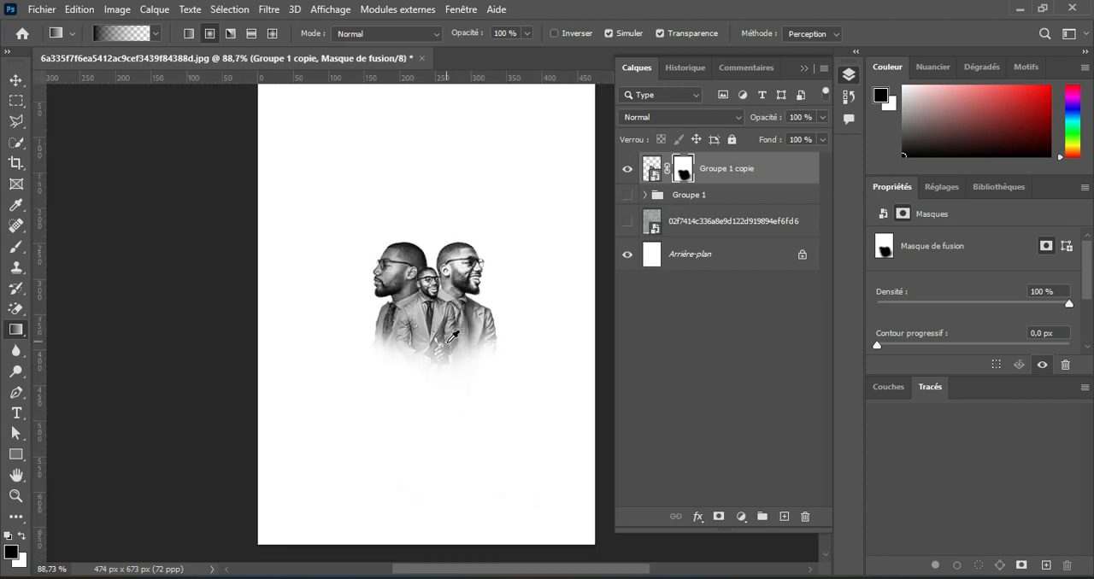
Apply Shadows/Highlights to the merged portraits' image, lowering the shadows factor and slightly raising the highlights amount.
{"action": "left_click", "coordinate": [648, 173]}
{"action": "left_click", "coordinate": [116, 10]}
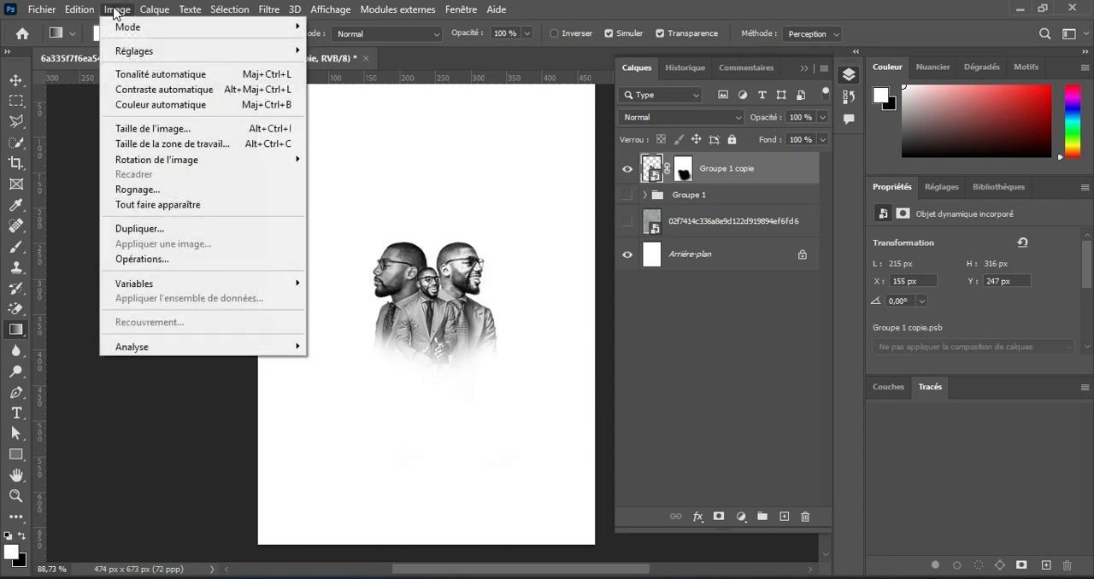
{"action": "mouse_move", "coordinate": [290, 53]}
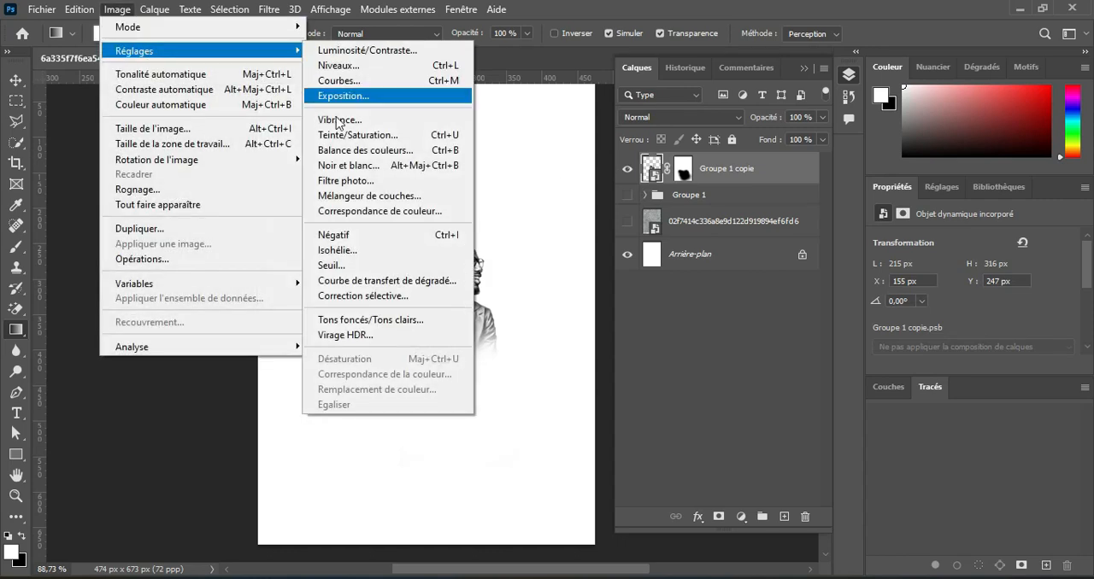
{"action": "left_click", "coordinate": [384, 321]}
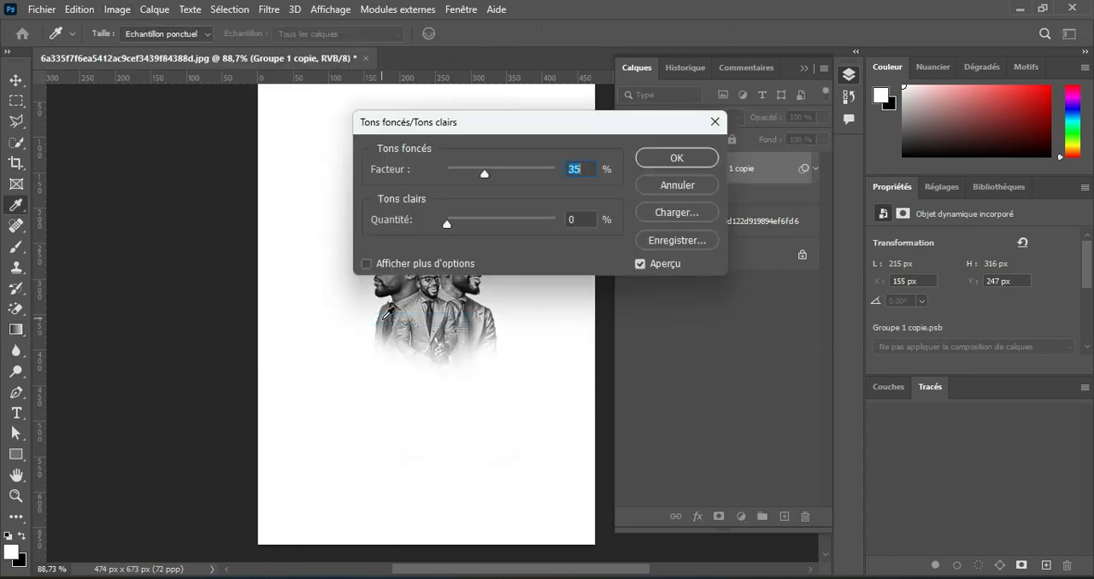
{"action": "left_click_drag", "start_coordinate": [392, 125], "coordinate": [554, 126]}
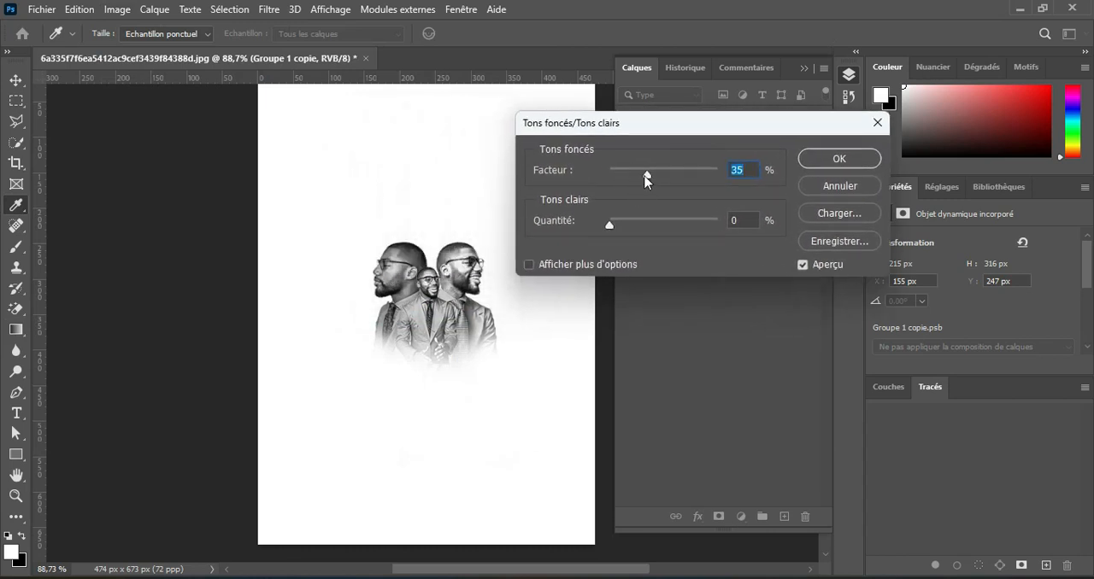
{"action": "left_click_drag", "start_coordinate": [647, 179], "coordinate": [615, 176]}
{"action": "left_click_drag", "start_coordinate": [609, 225], "coordinate": [628, 229]}
{"action": "left_click", "coordinate": [829, 161]}
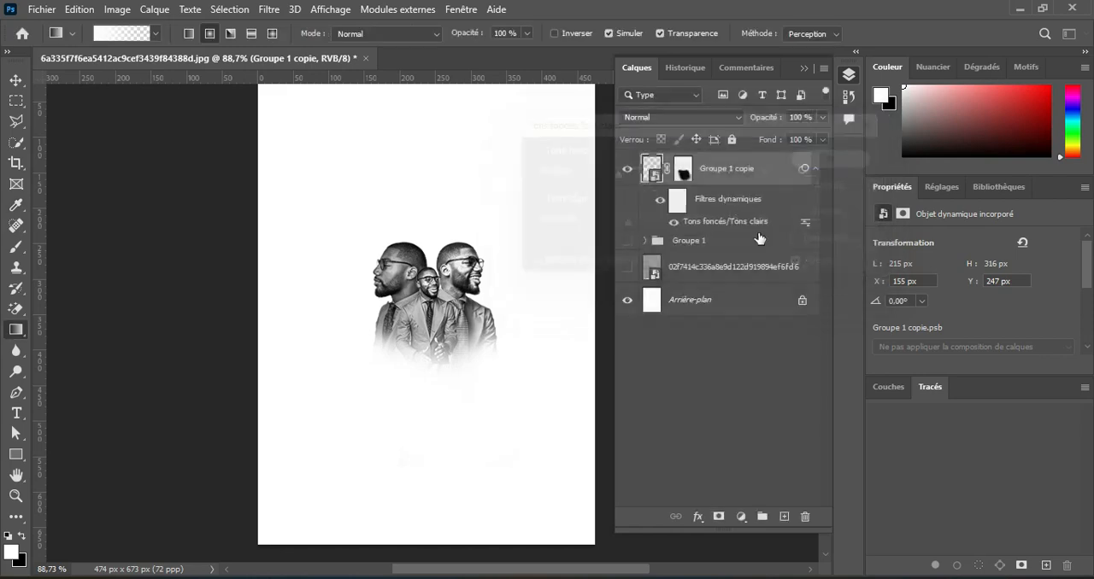
Show the grey texture layer, add a layer mask to it and invert the mask to black.
{"action": "key", "text": "v"}
{"action": "scroll", "coordinate": [756, 252], "scroll_direction": "down", "scroll_amount": 2}
{"action": "left_click", "coordinate": [741, 270]}
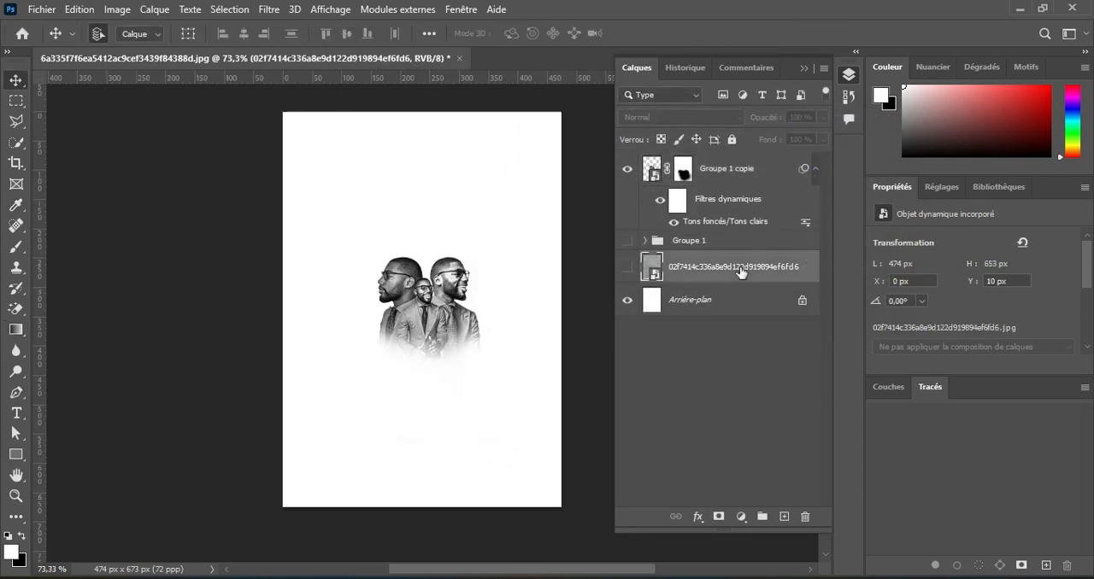
{"action": "left_click", "coordinate": [627, 271]}
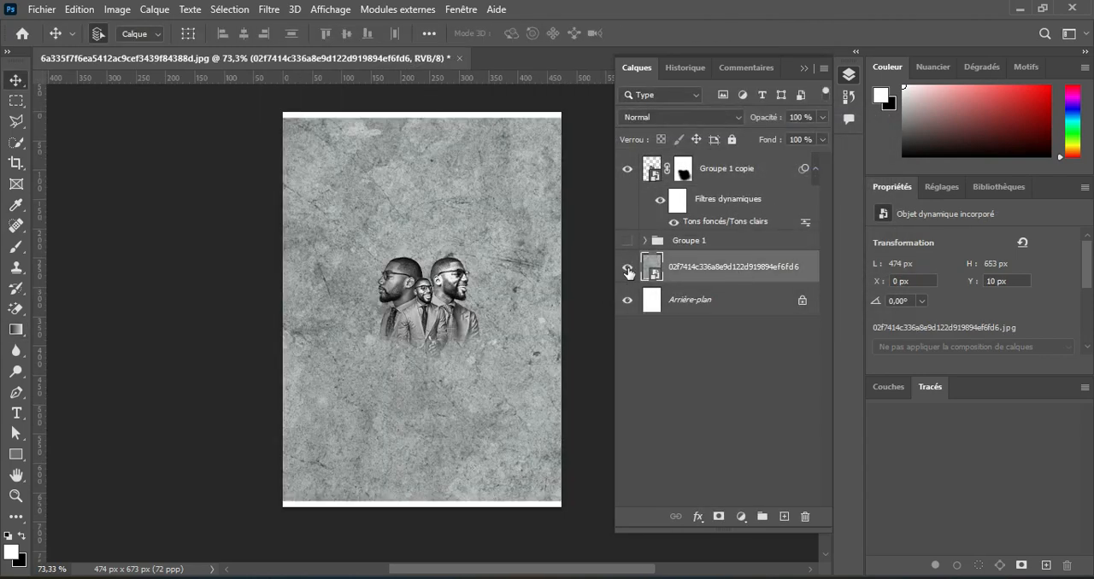
{"action": "left_click", "coordinate": [719, 517]}
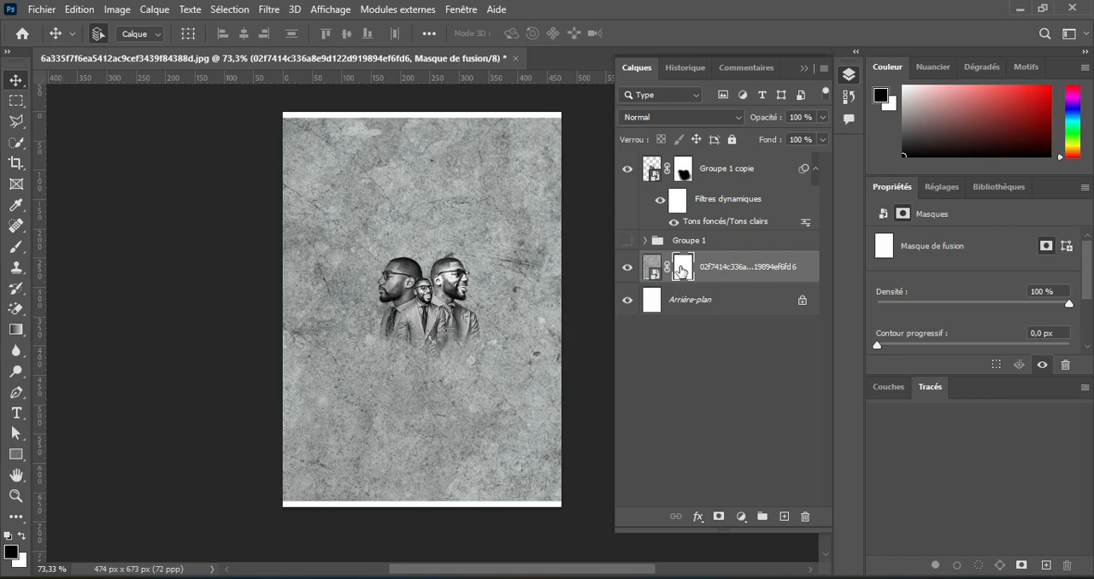
{"action": "key", "text": "ctrl+i"}
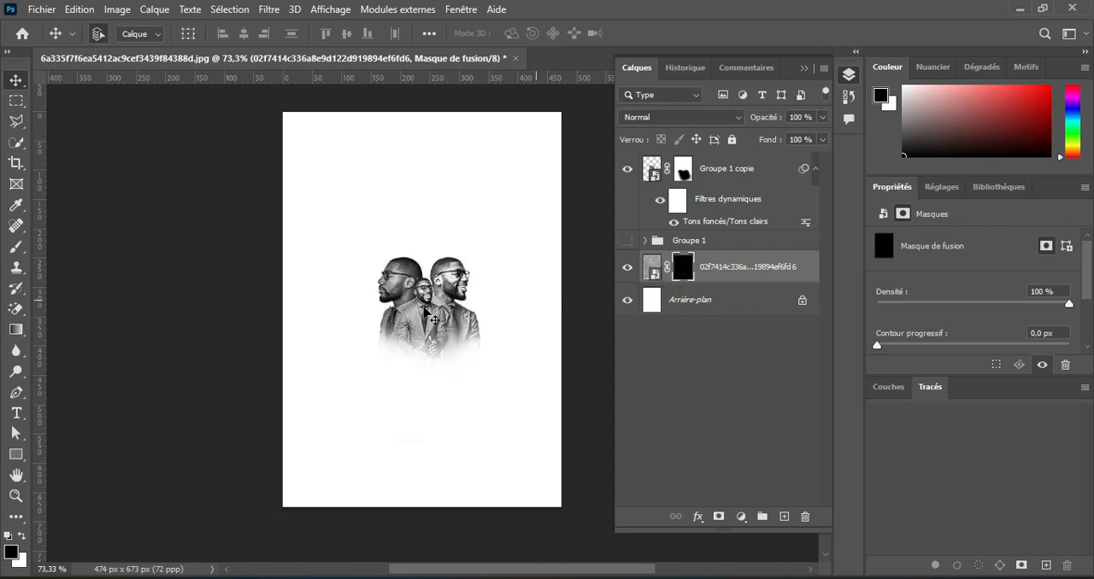
Pick a speckled splatter brush from Kyle's "effet pointilliste" brushes for painting on the texture layer's mask.
{"action": "left_click", "coordinate": [15, 247]}
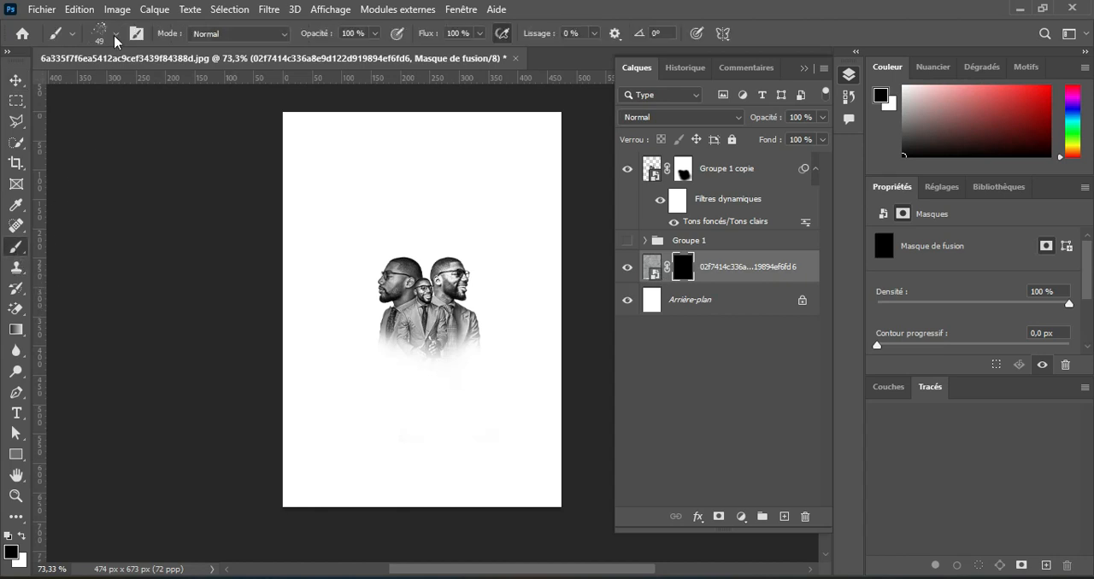
{"action": "left_click", "coordinate": [115, 36]}
{"action": "mouse_move", "coordinate": [204, 233]}
{"action": "left_mouse_down"}
{"action": "mouse_move", "coordinate": [203, 222]}
{"action": "mouse_move", "coordinate": [203, 237]}
{"action": "left_mouse_up"}
{"action": "left_click", "coordinate": [28, 235]}
{"action": "left_click", "coordinate": [28, 236]}
{"action": "left_click", "coordinate": [122, 251]}
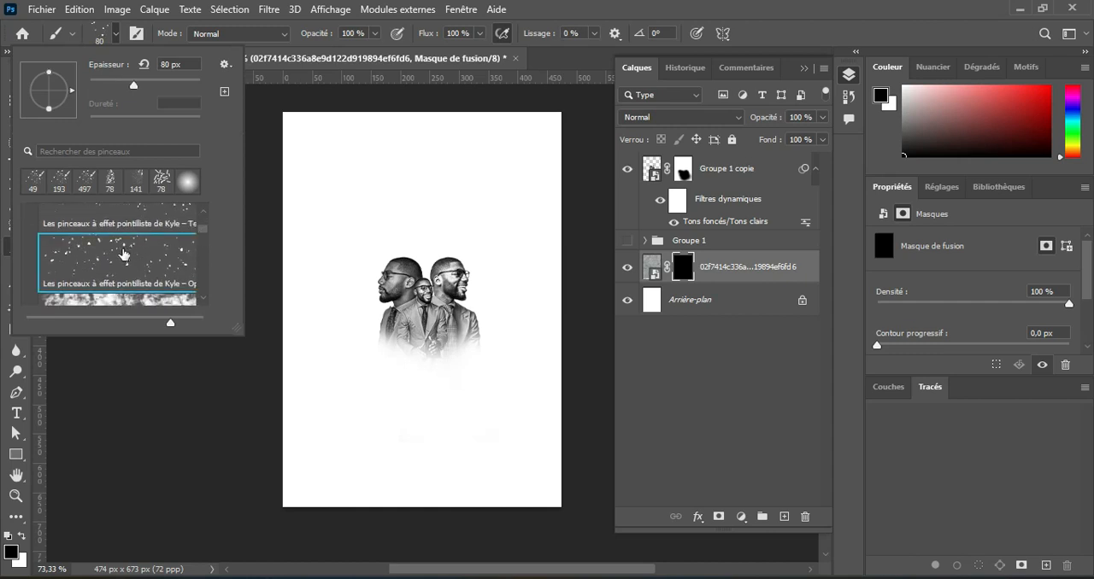
{"action": "left_click", "coordinate": [118, 39]}
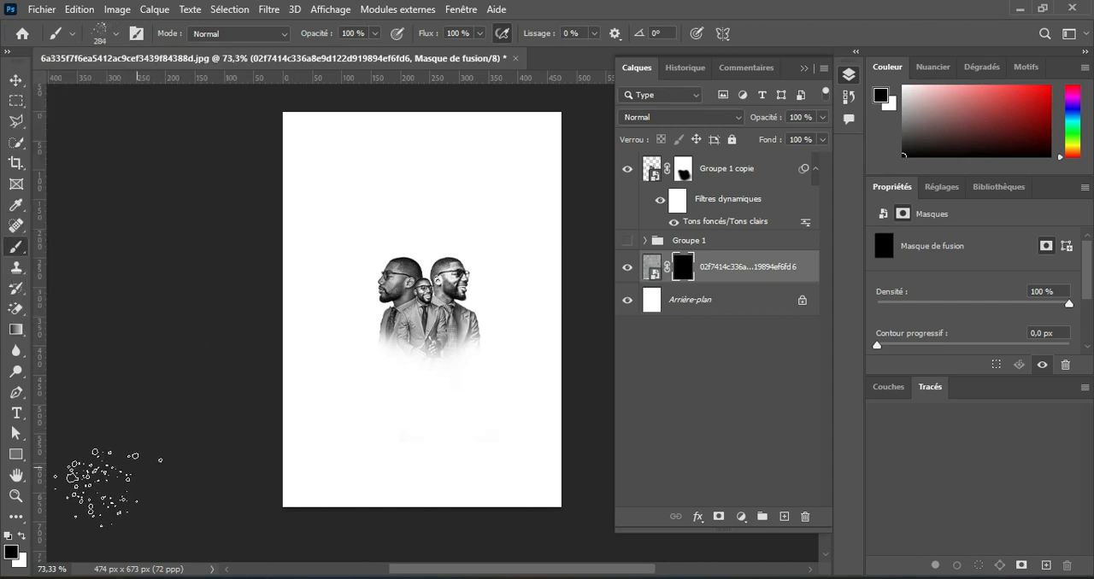
Paint white splatter on the texture layer's mask around and below the three portraits to reveal grey speckles.
{"action": "left_click", "coordinate": [22, 536]}
{"action": "mouse_move", "coordinate": [449, 341]}
{"action": "left_mouse_down"}
{"action": "mouse_move", "coordinate": [401, 340]}
{"action": "mouse_move", "coordinate": [432, 347]}
{"action": "mouse_move", "coordinate": [404, 360]}
{"action": "mouse_move", "coordinate": [427, 347]}
{"action": "mouse_move", "coordinate": [402, 358]}
{"action": "mouse_move", "coordinate": [434, 360]}
{"action": "mouse_move", "coordinate": [355, 298]}
{"action": "mouse_move", "coordinate": [361, 337]}
{"action": "mouse_move", "coordinate": [479, 339]}
{"action": "mouse_move", "coordinate": [359, 354]}
{"action": "mouse_move", "coordinate": [363, 264]}
{"action": "mouse_move", "coordinate": [460, 262]}
{"action": "mouse_move", "coordinate": [502, 390]}
{"action": "mouse_move", "coordinate": [372, 386]}
{"action": "mouse_move", "coordinate": [335, 313]}
{"action": "mouse_move", "coordinate": [344, 413]}
{"action": "mouse_move", "coordinate": [451, 424]}
{"action": "mouse_move", "coordinate": [393, 266]}
{"action": "mouse_move", "coordinate": [343, 270]}
{"action": "left_mouse_up"}
{"action": "scroll", "coordinate": [434, 344], "scroll_direction": "up", "scroll_amount": 2}
{"action": "scroll", "coordinate": [427, 344], "scroll_direction": "up", "scroll_amount": 2}
{"action": "left_click", "coordinate": [401, 357]}
{"action": "scroll", "coordinate": [423, 333], "scroll_direction": "down", "scroll_amount": 3}
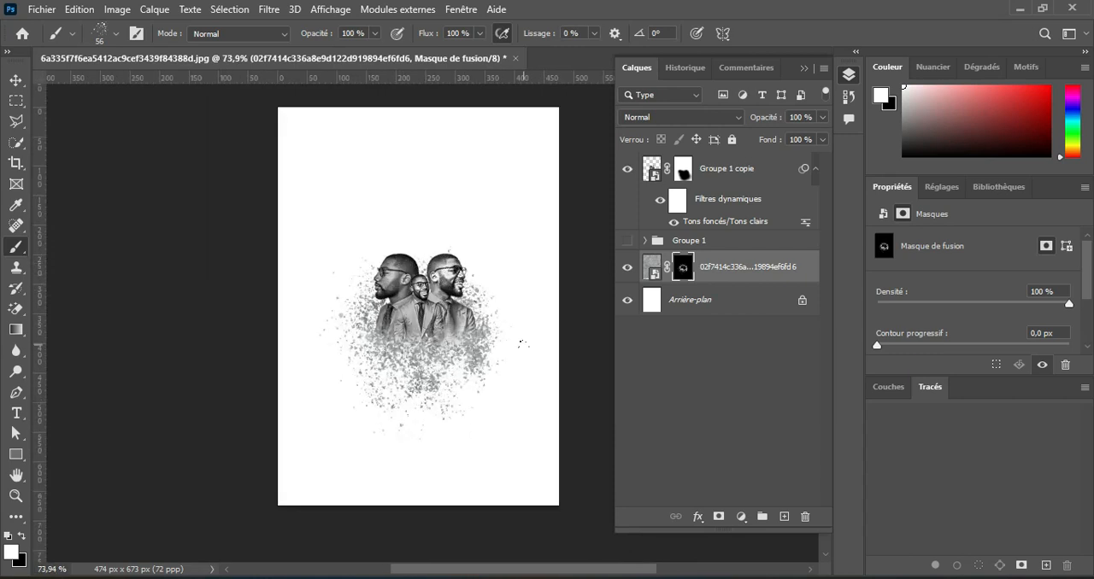
Add a black (000000) text layer reading CONCERT near the top of the poster, above the portraits layer.
{"action": "left_click", "coordinate": [707, 176]}
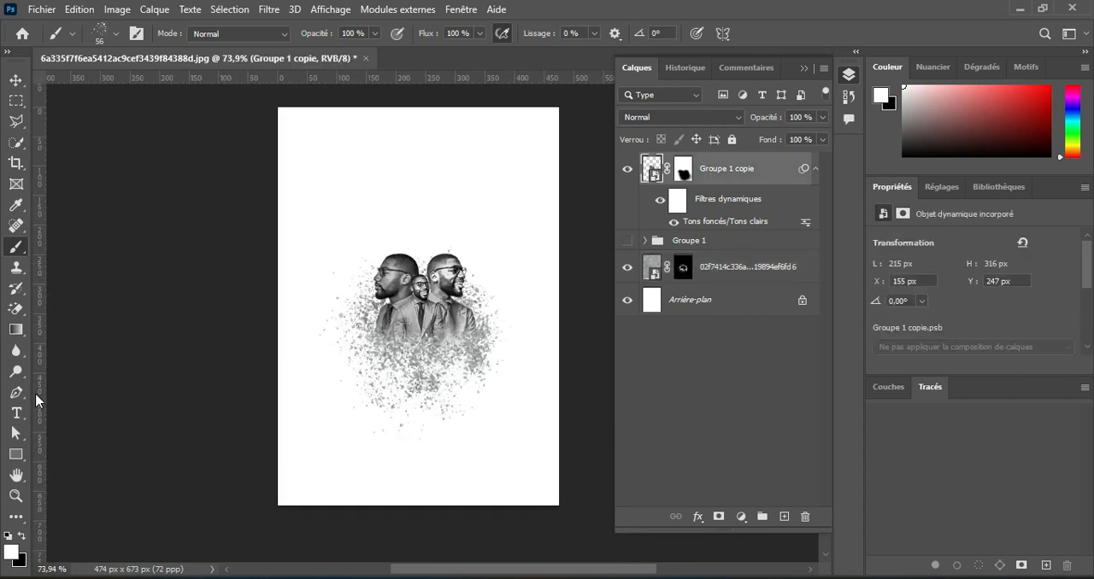
{"action": "key", "text": "t"}
{"action": "left_click", "coordinate": [384, 141]}
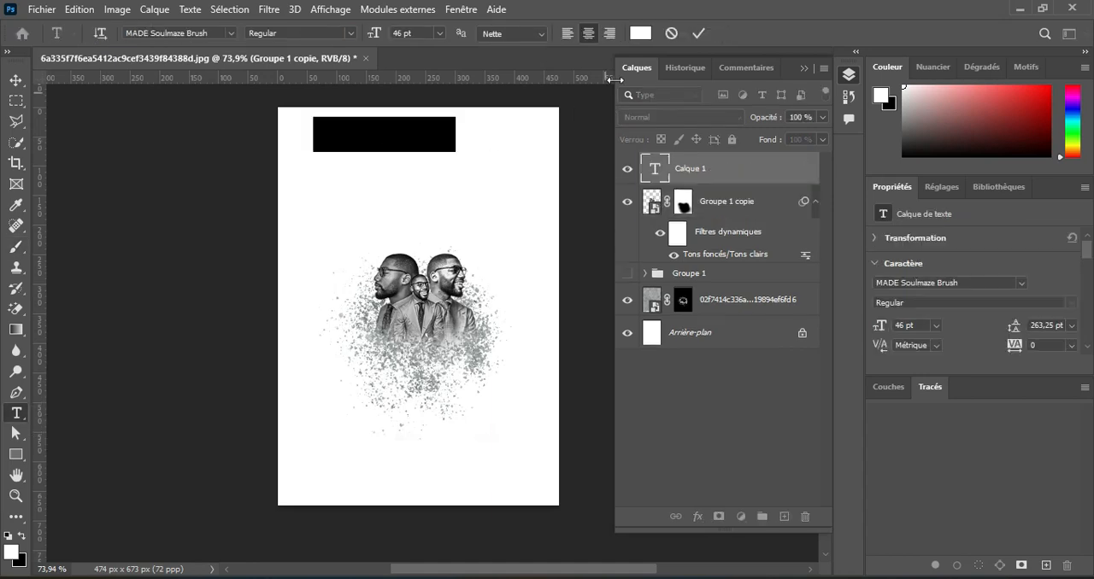
{"action": "left_click", "coordinate": [640, 32]}
{"action": "type", "text": "000000"}
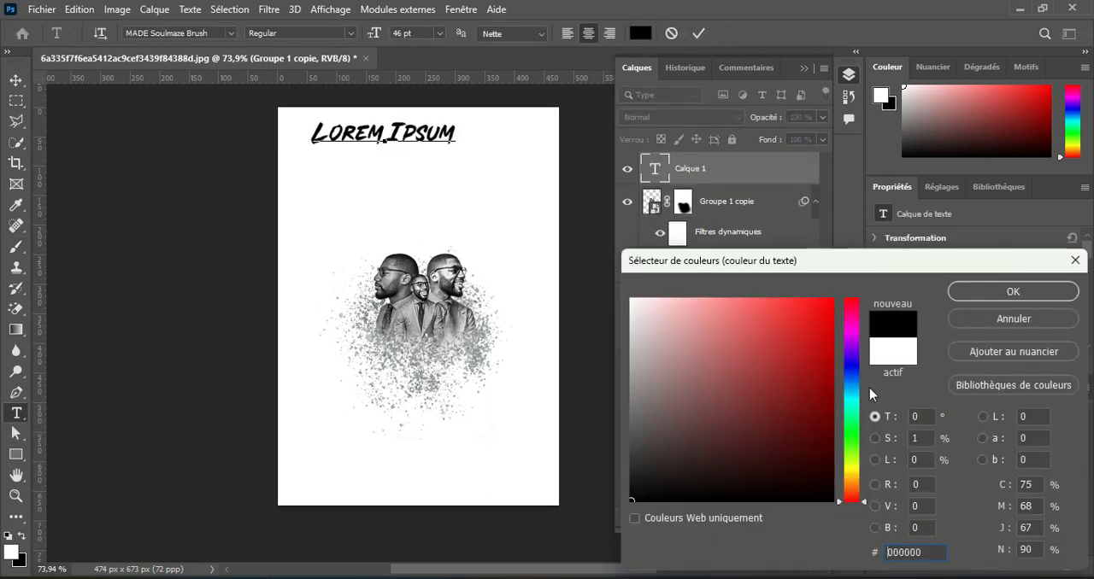
{"action": "left_click", "coordinate": [970, 294]}
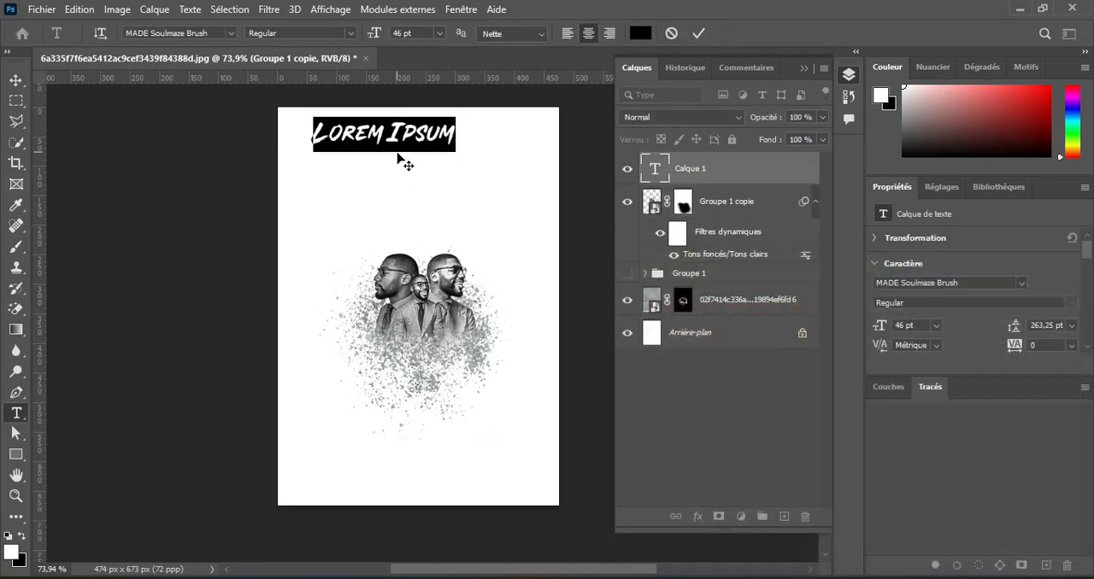
{"action": "type", "text": "CONCERT"}
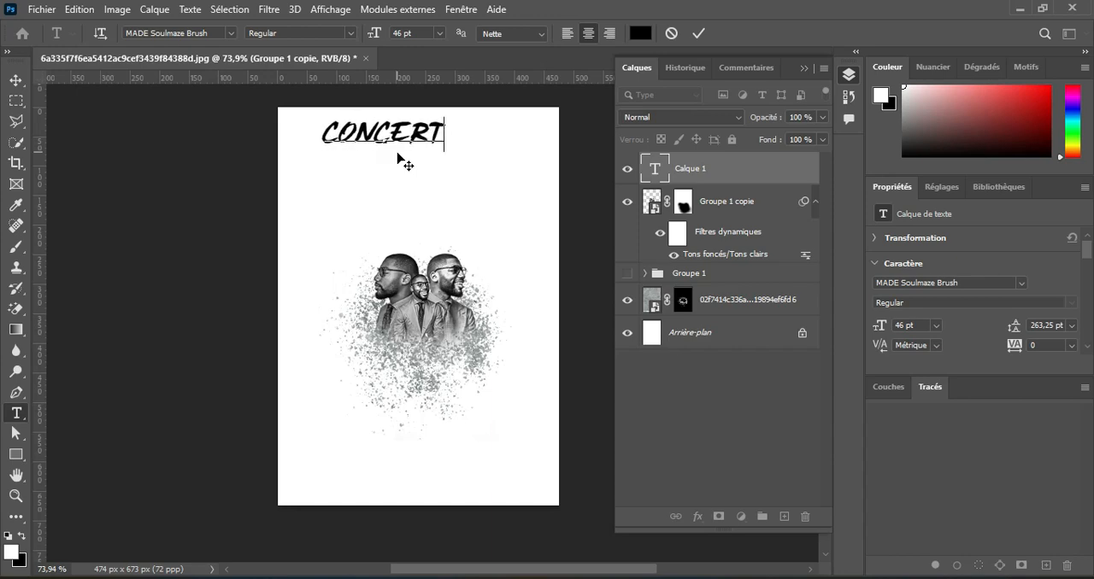
{"action": "left_click", "coordinate": [701, 32]}
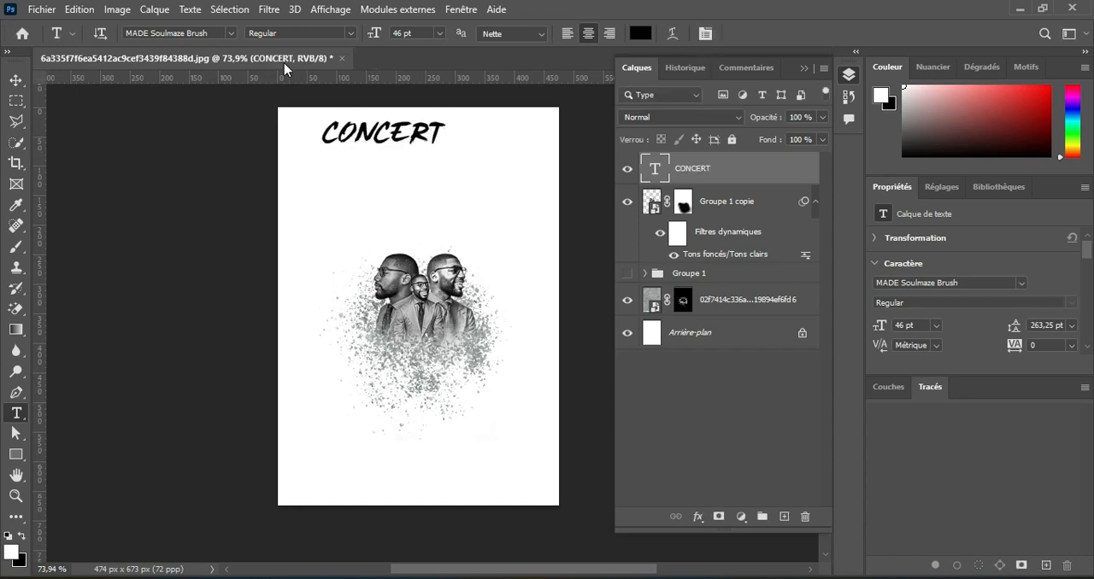
Set the CONCERT title in MOON GET! Heavy at 50 pt and move it down and right, above the portraits.
{"action": "left_click", "coordinate": [232, 33]}
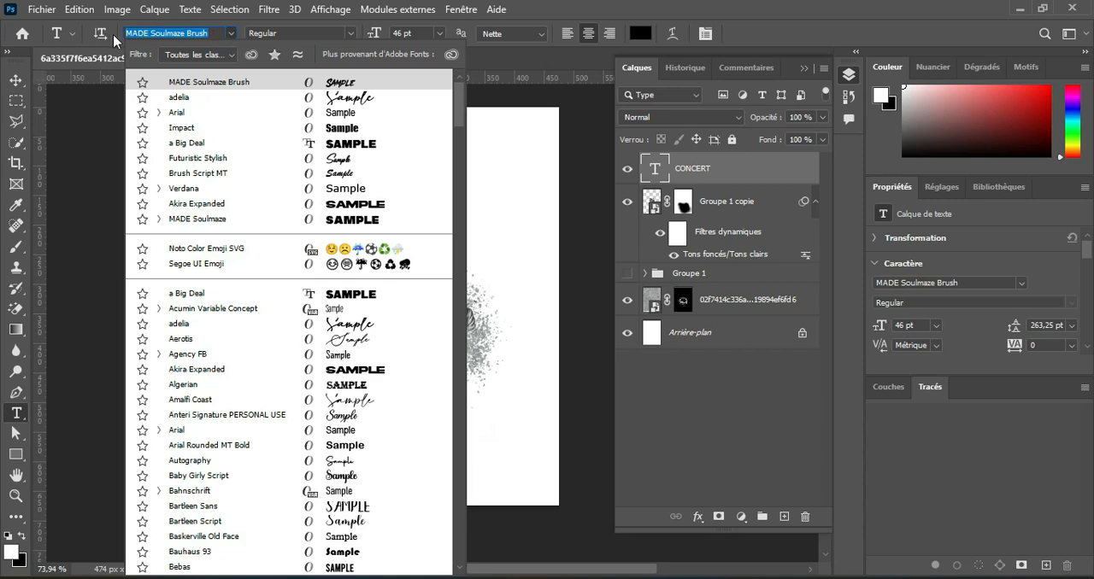
{"action": "type", "text": "moon get"}
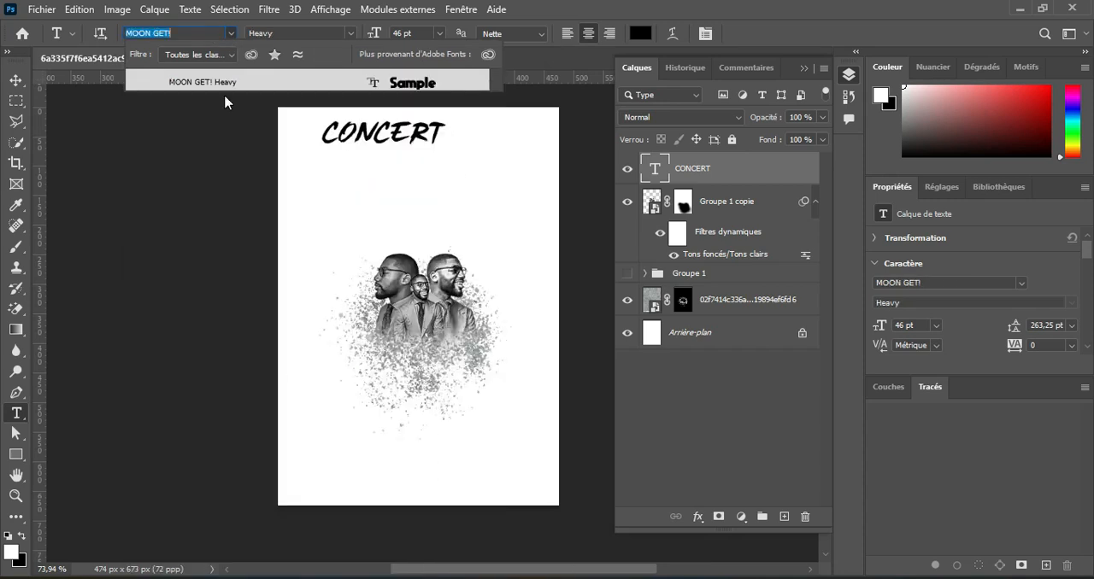
{"action": "left_click", "coordinate": [217, 83]}
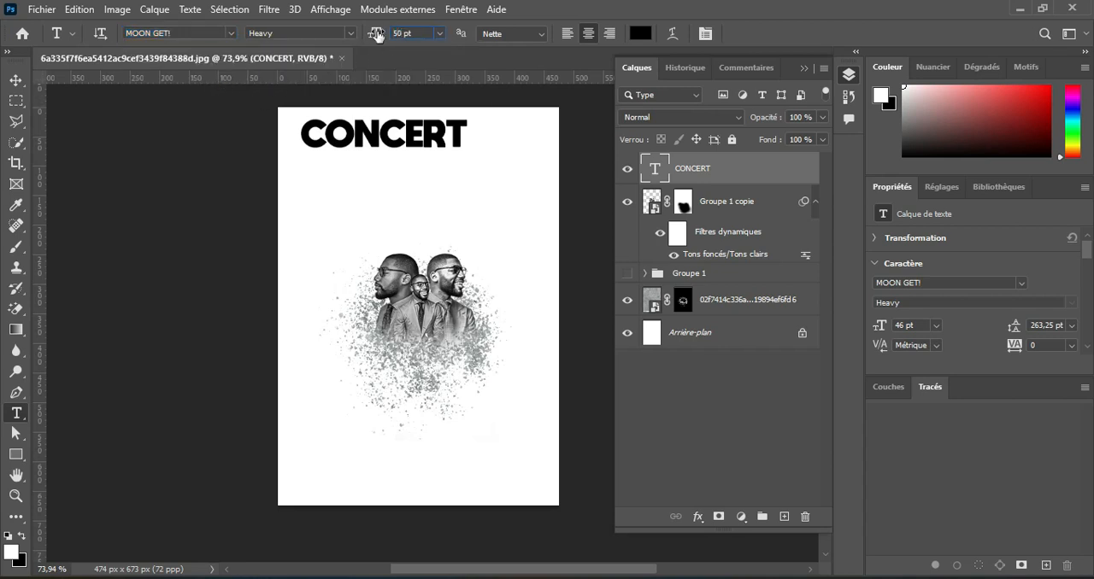
{"action": "key", "text": "Return"}
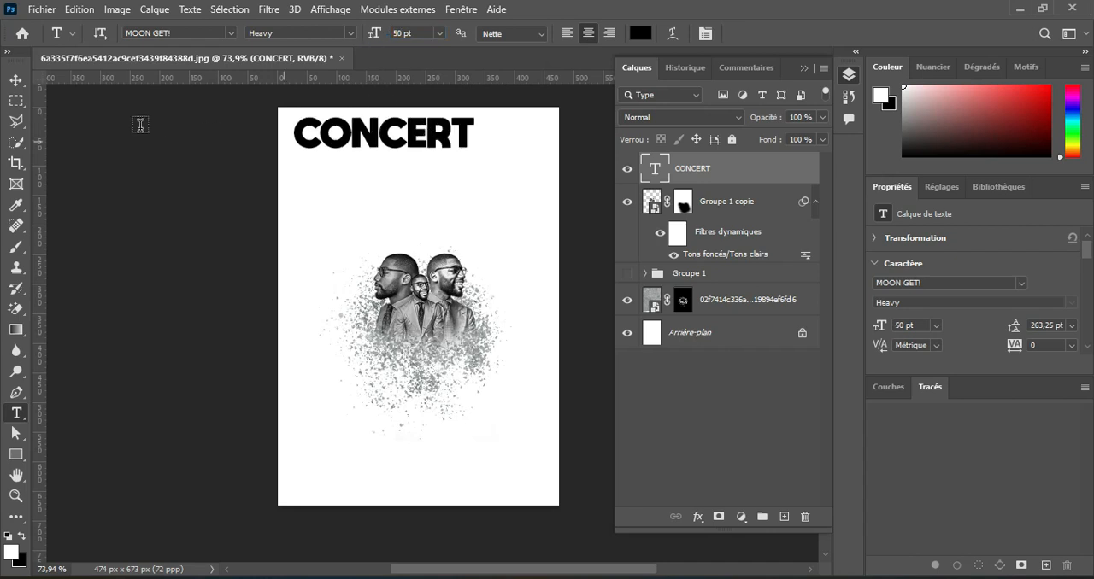
{"action": "left_click", "coordinate": [16, 81]}
{"action": "left_click_drag", "start_coordinate": [443, 142], "coordinate": [476, 177]}
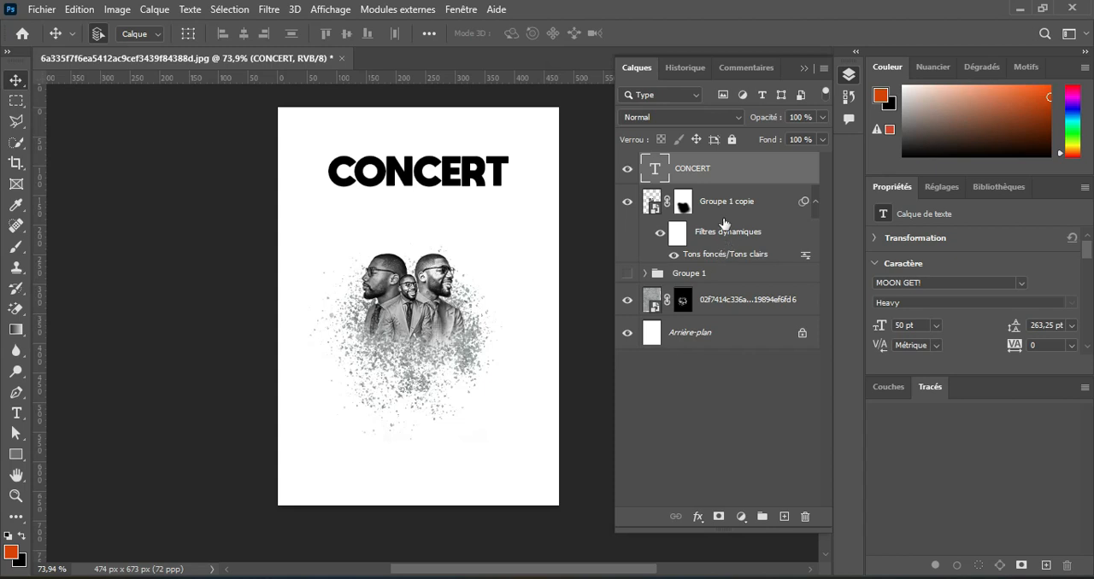
{"action": "left_click", "coordinate": [716, 212]}
{"action": "left_click", "coordinate": [627, 202]}
{"action": "left_click", "coordinate": [627, 203]}
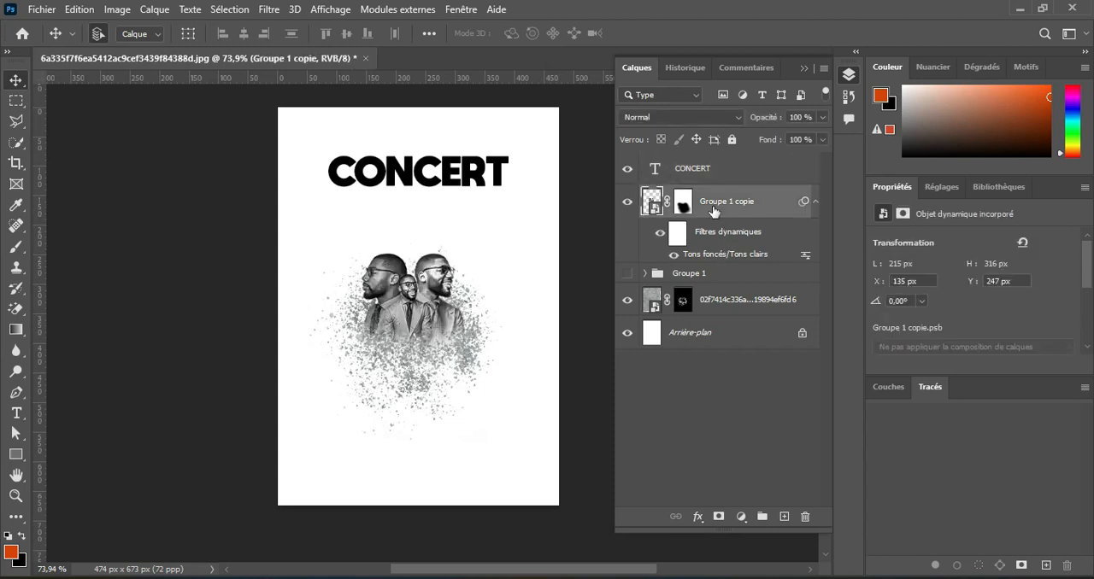
Recolour the whole CONCERT title to red, cc2600.
{"action": "left_click", "coordinate": [15, 413]}
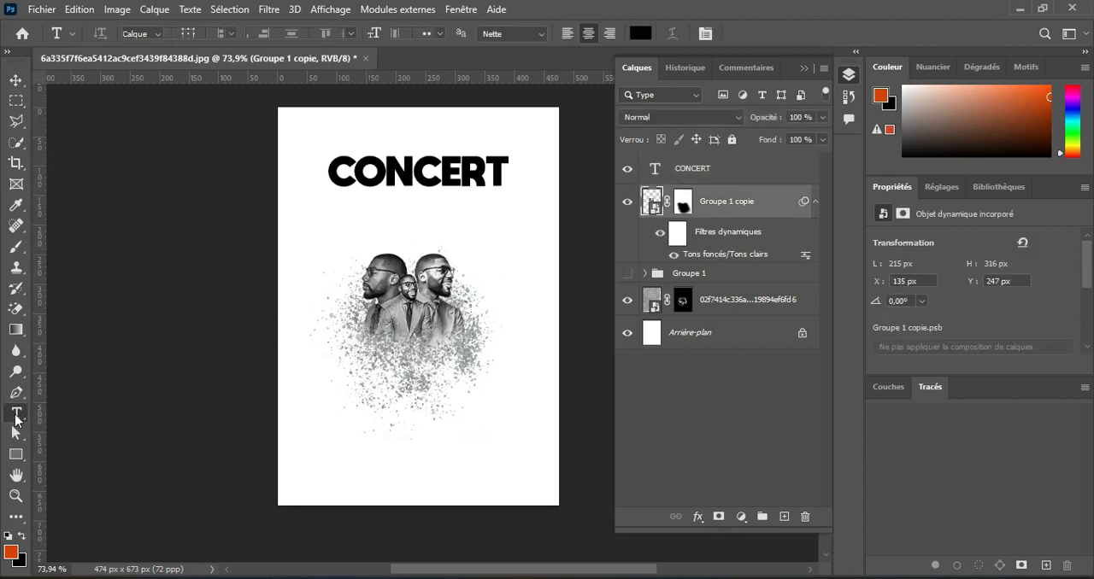
{"action": "left_click", "coordinate": [497, 171]}
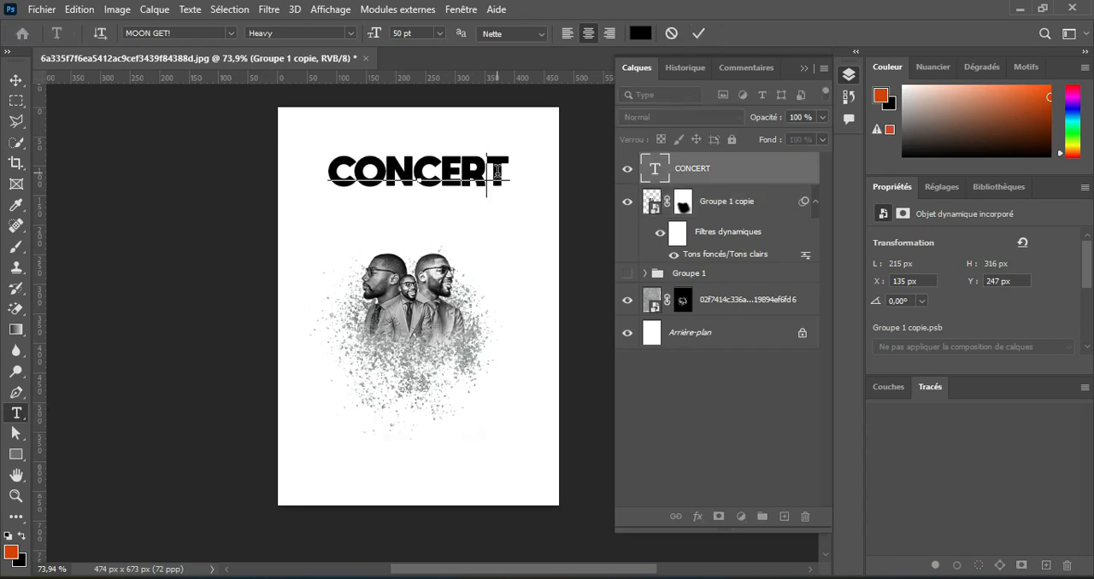
{"action": "left_click_drag", "start_coordinate": [511, 175], "coordinate": [255, 201]}
{"action": "left_click", "coordinate": [641, 33]}
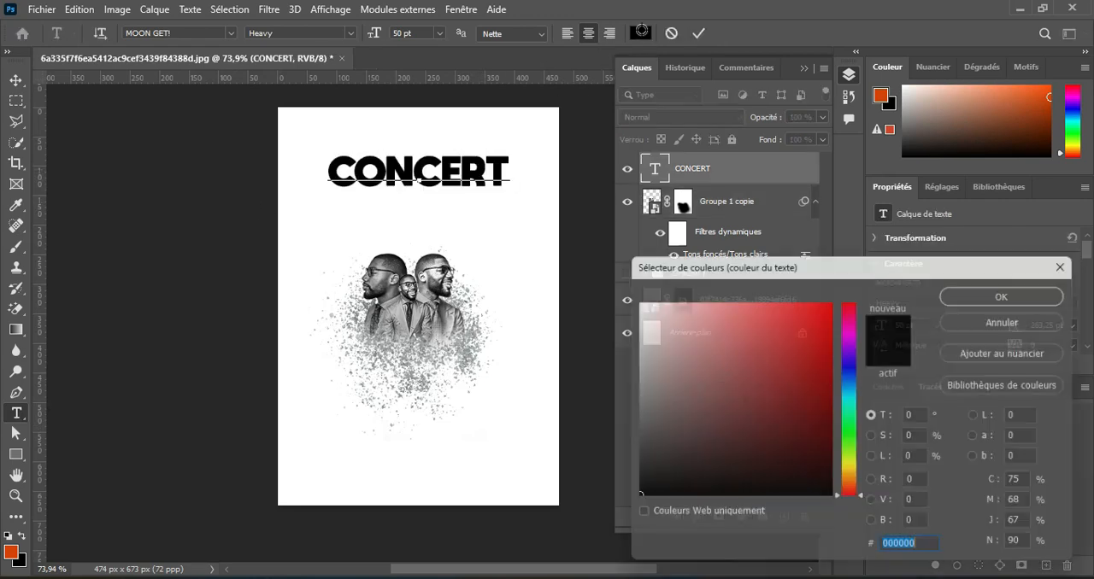
{"action": "left_click_drag", "start_coordinate": [757, 258], "coordinate": [730, 94]}
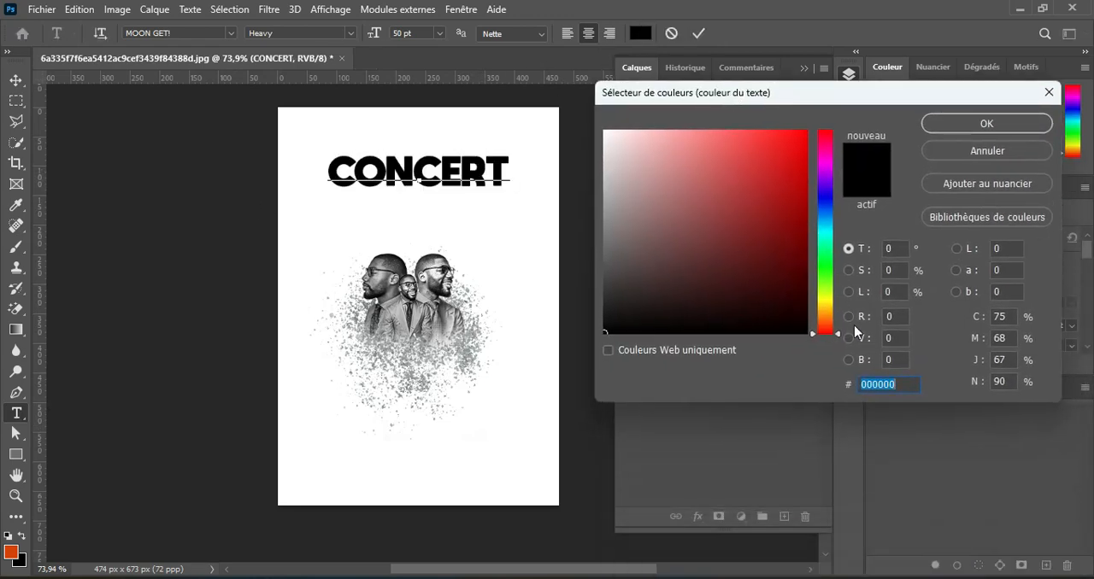
{"action": "left_click_drag", "start_coordinate": [837, 333], "coordinate": [838, 320]}
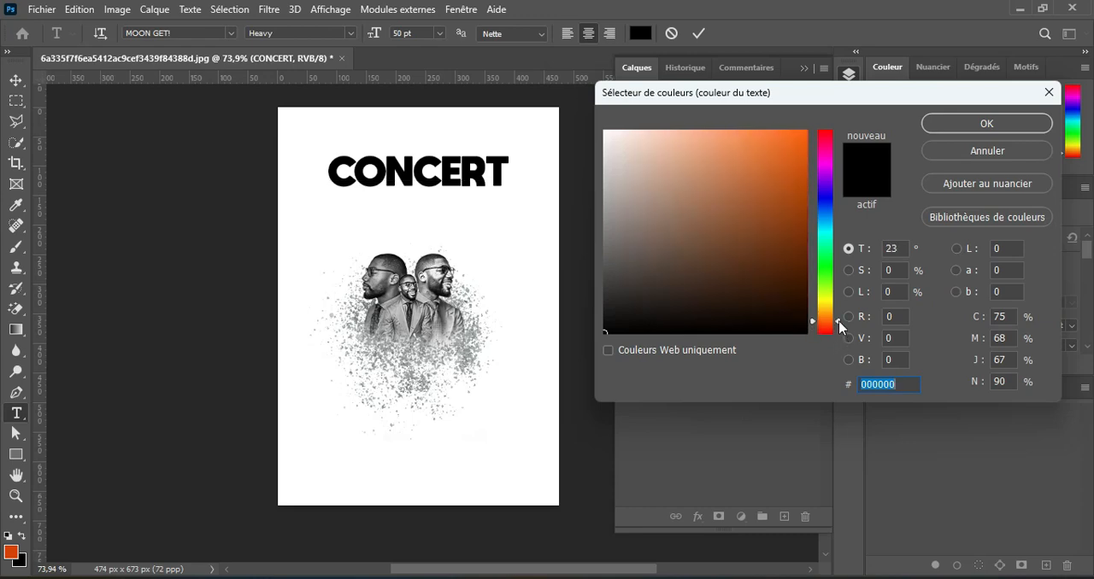
{"action": "left_click_drag", "start_coordinate": [800, 152], "coordinate": [810, 171]}
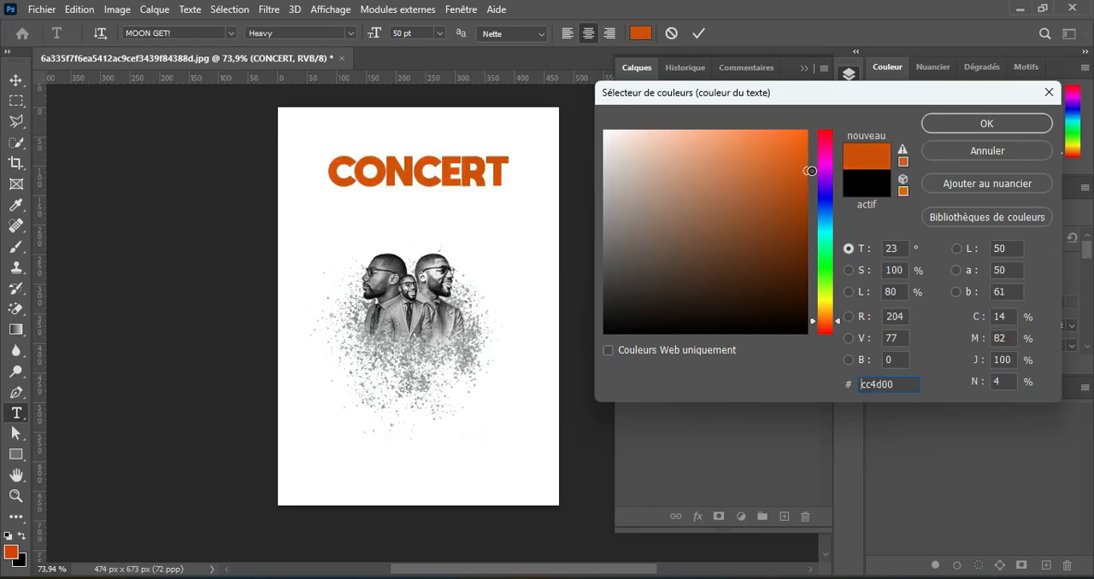
{"action": "left_click_drag", "start_coordinate": [838, 320], "coordinate": [840, 330]}
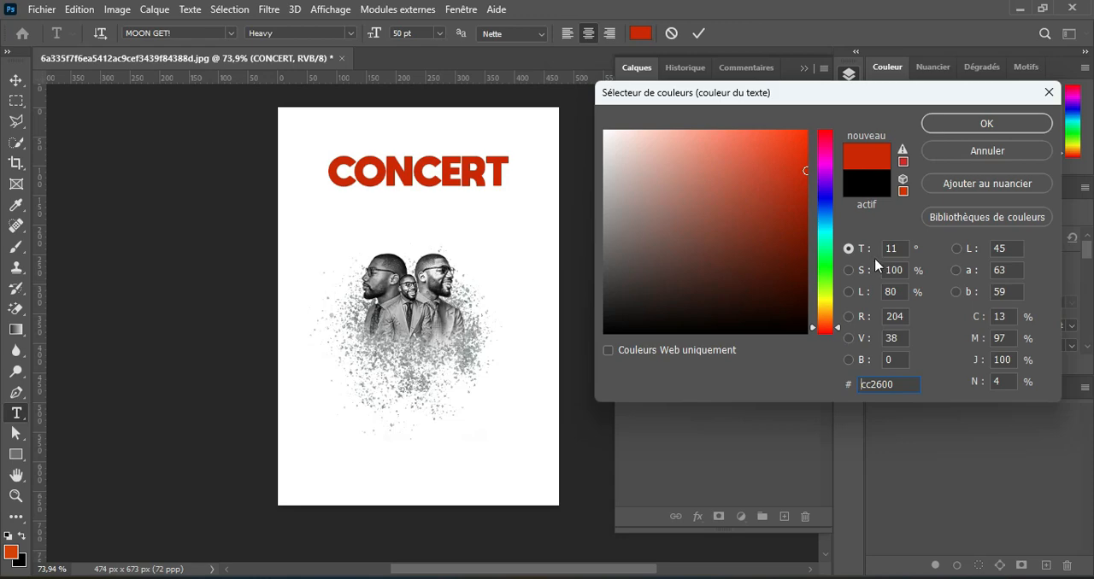
{"action": "left_click", "coordinate": [986, 123]}
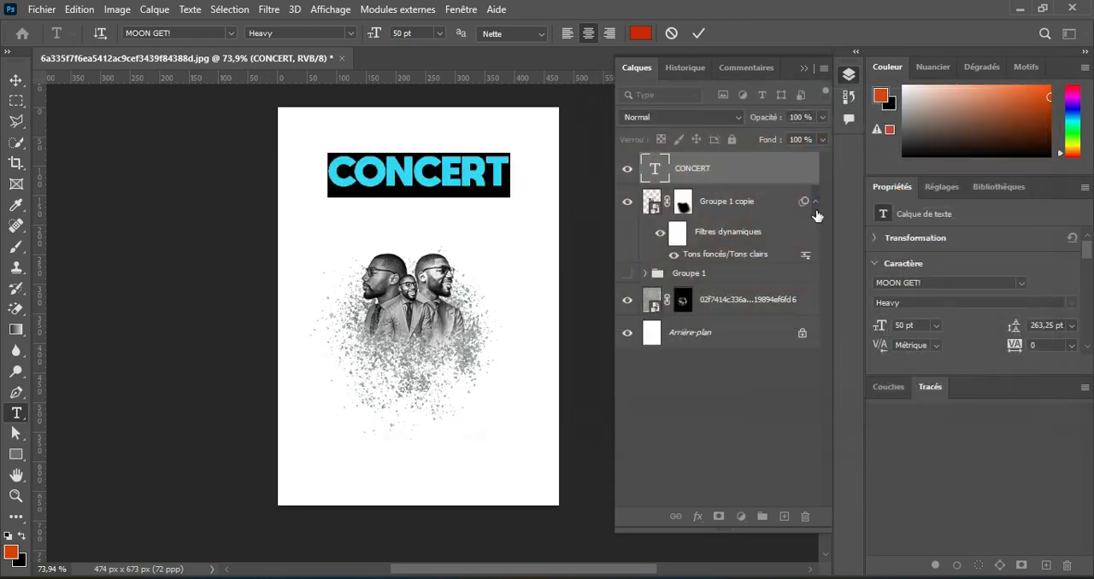
{"action": "left_click", "coordinate": [698, 34]}
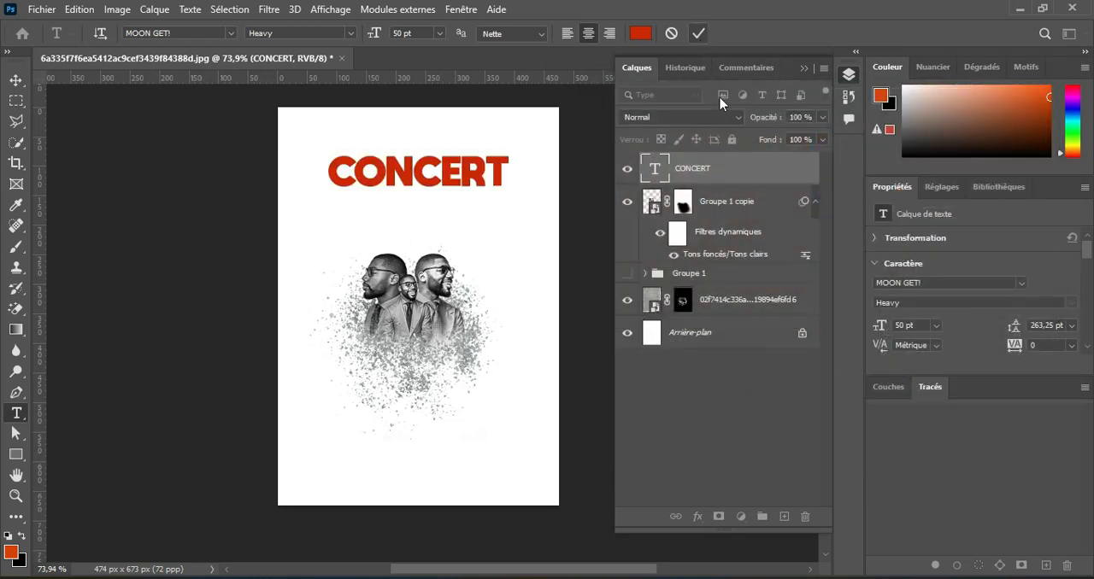
Nudge the CONCERT title slightly upward and convert its text layer to a shape.
{"action": "left_click", "coordinate": [16, 80]}
{"action": "left_click_drag", "start_coordinate": [450, 184], "coordinate": [444, 180]}
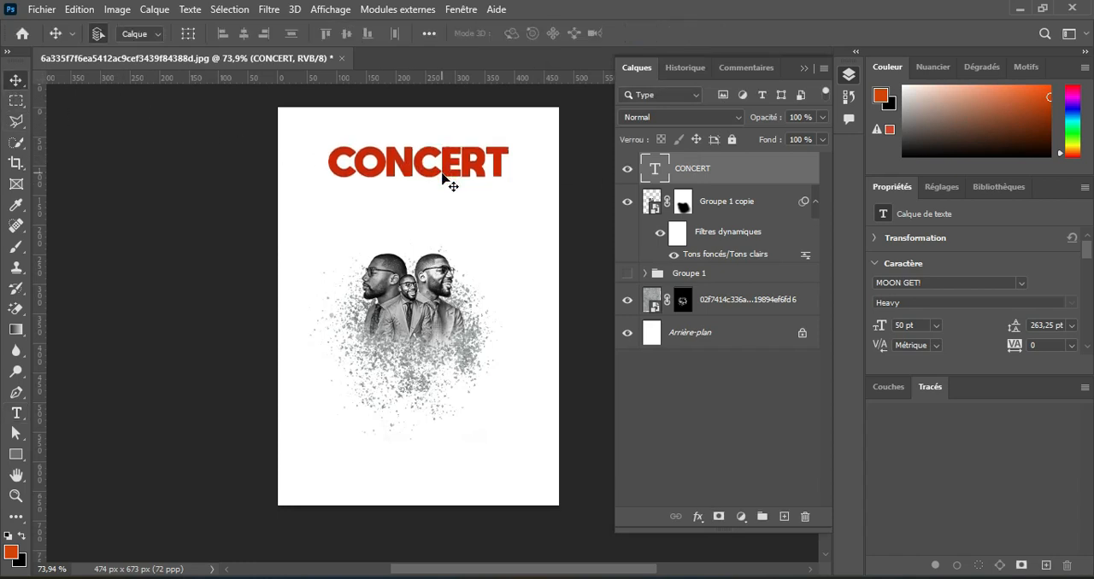
{"action": "right_click", "coordinate": [728, 175]}
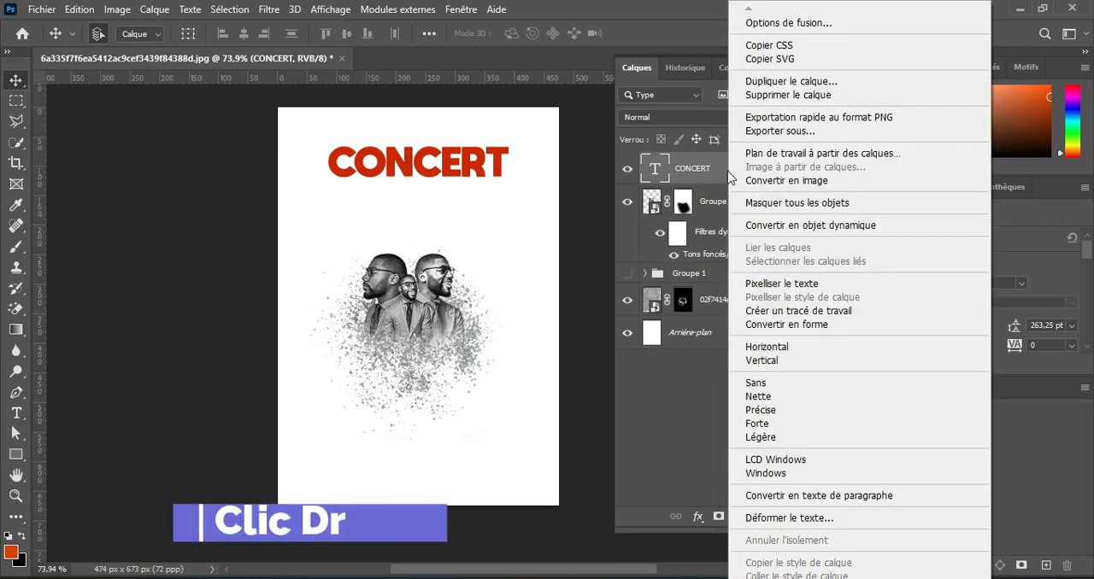
{"action": "left_click", "coordinate": [808, 328]}
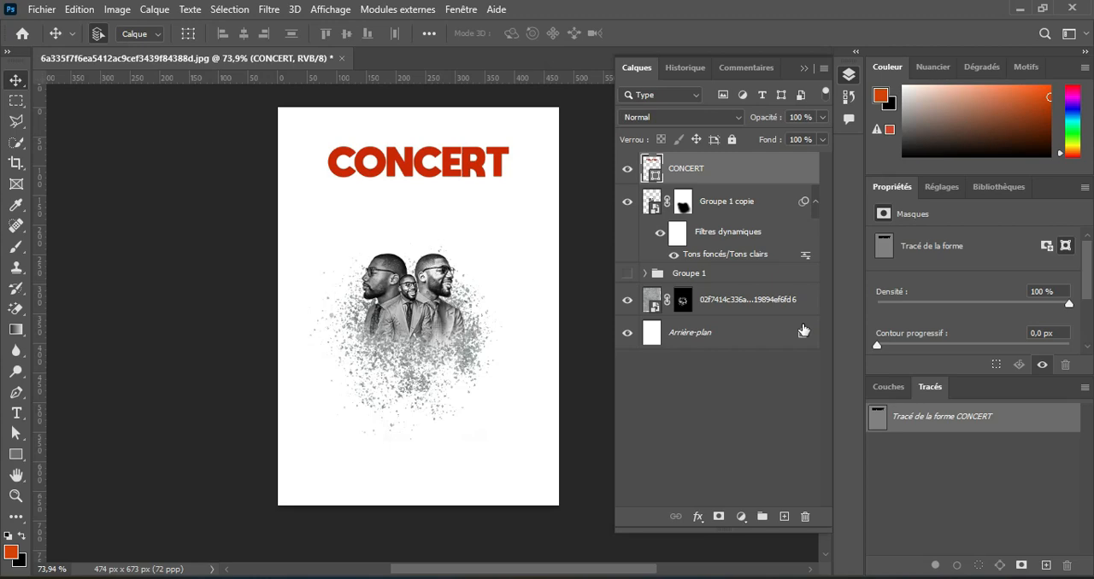
Extend the N of CONCERT by moving its anchor points, its right stem upward and its left stem downward, to about 125 px overall height.
{"action": "scroll", "coordinate": [412, 163], "scroll_direction": "up", "scroll_amount": 8}
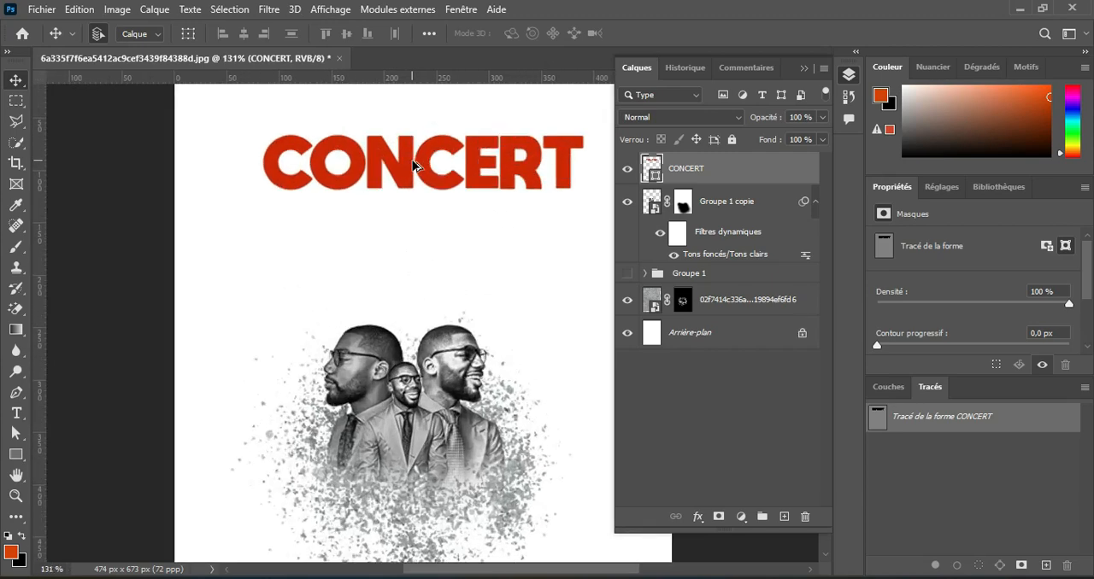
{"action": "left_click_drag", "start_coordinate": [410, 163], "coordinate": [353, 211]}
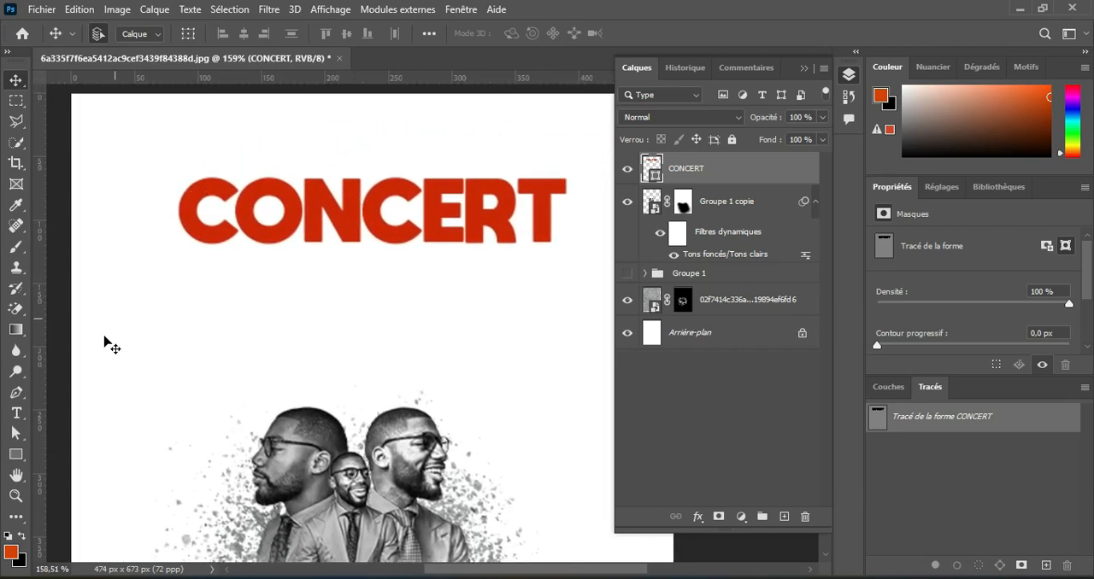
{"action": "left_click_drag", "start_coordinate": [22, 439], "coordinate": [107, 447]}
{"action": "left_click", "coordinate": [335, 156]}
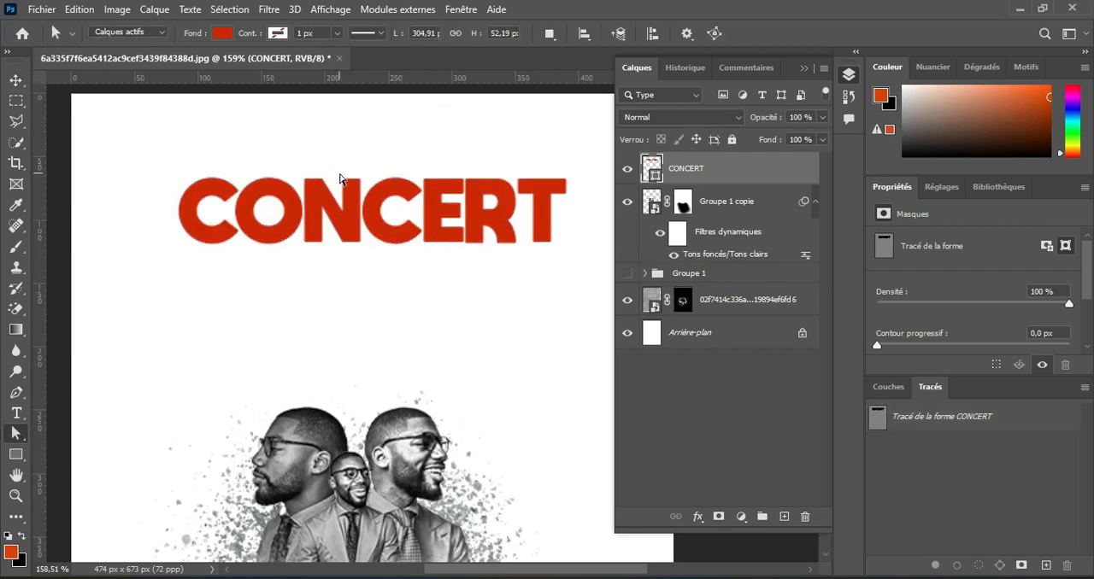
{"action": "left_click", "coordinate": [362, 193]}
{"action": "left_click_drag", "start_coordinate": [363, 193], "coordinate": [353, 140]}
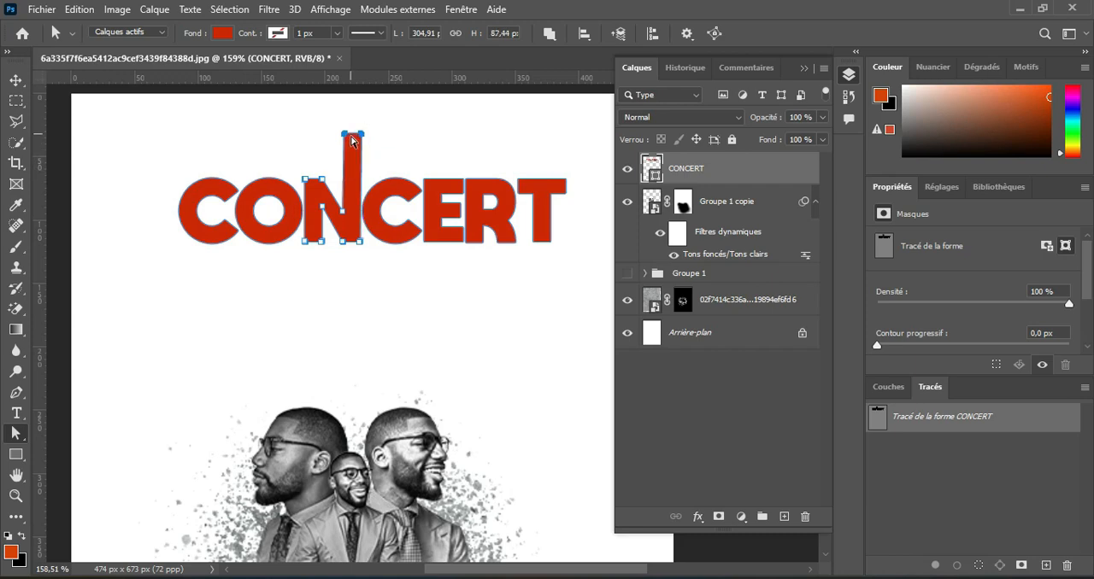
{"action": "mouse_move", "coordinate": [333, 240]}
{"action": "left_mouse_down"}
{"action": "mouse_move", "coordinate": [301, 248]}
{"action": "mouse_move", "coordinate": [313, 290]}
{"action": "left_mouse_up"}
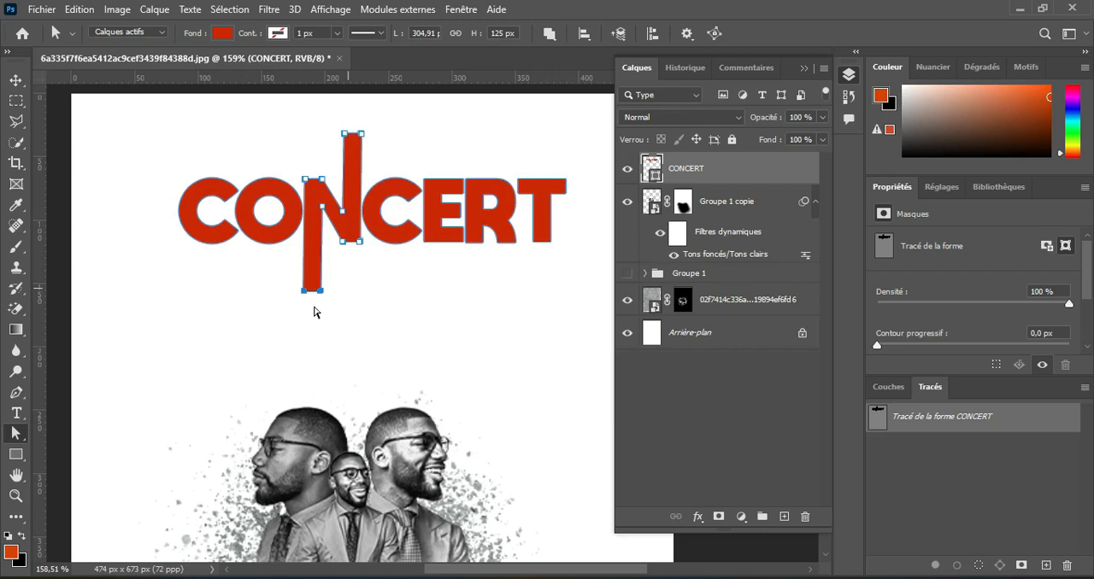
Add the text "Présente" above CONCERT, left of the N's raised stem, in Arial Regular at 15 pt.
{"action": "left_click", "coordinate": [15, 412]}
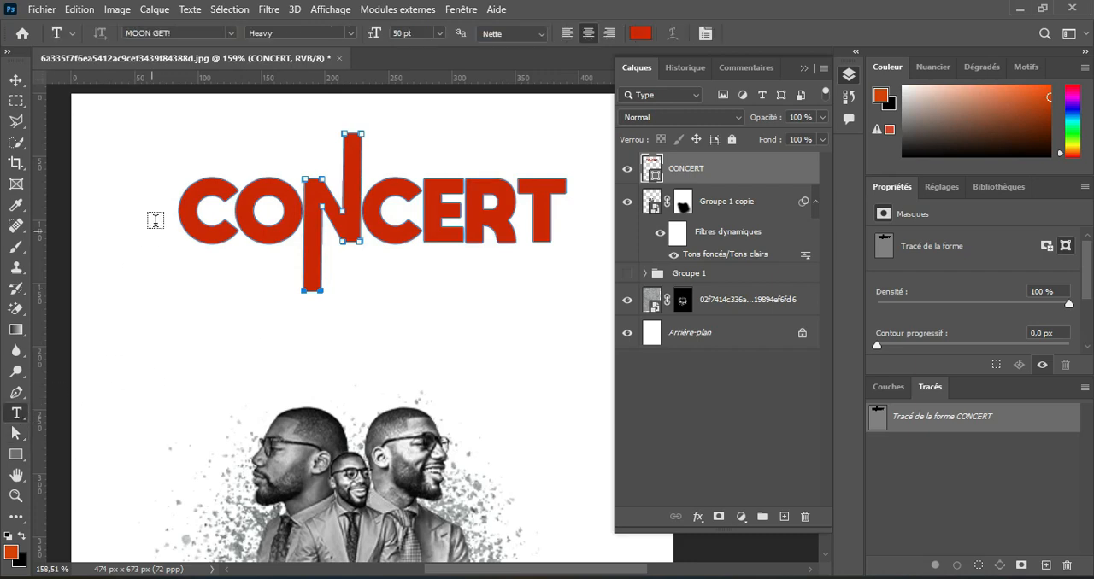
{"action": "left_click", "coordinate": [176, 142]}
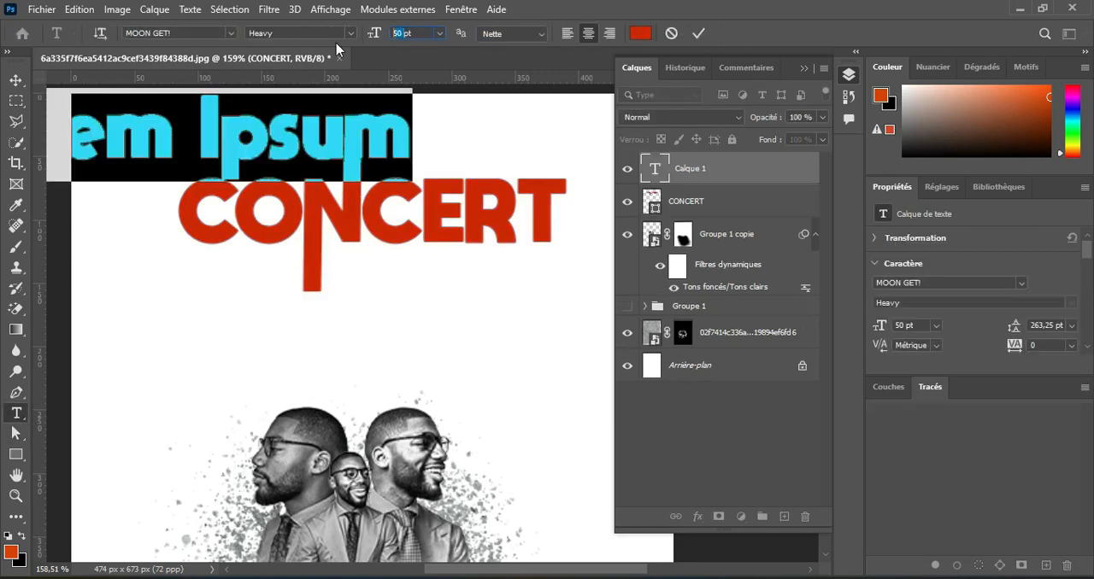
{"action": "type", "text": "15"}
{"action": "key", "text": "Return"}
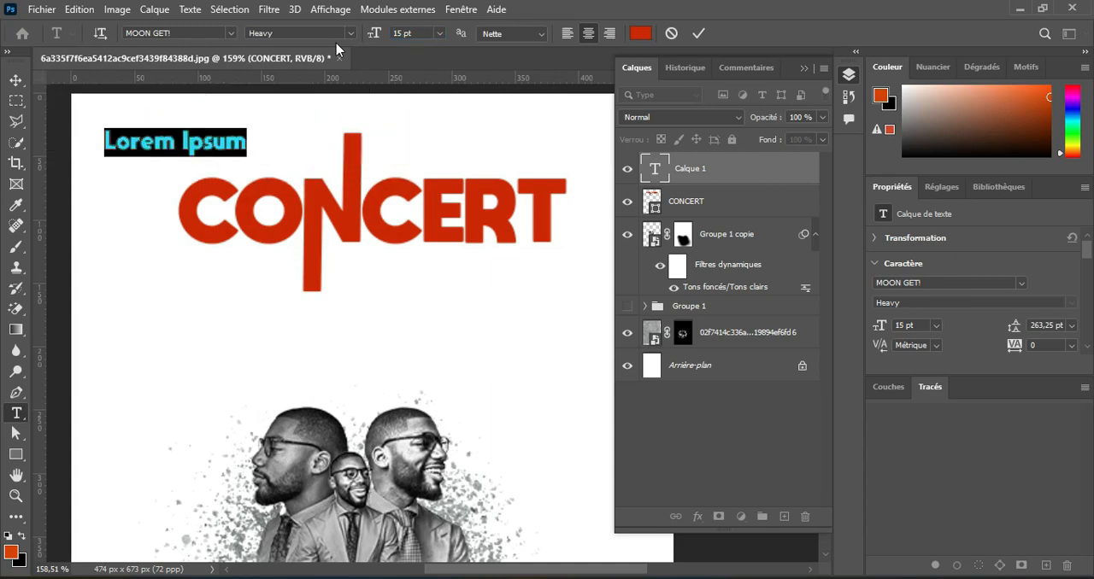
{"action": "left_click", "coordinate": [206, 33]}
{"action": "type", "text": "ARIA"}
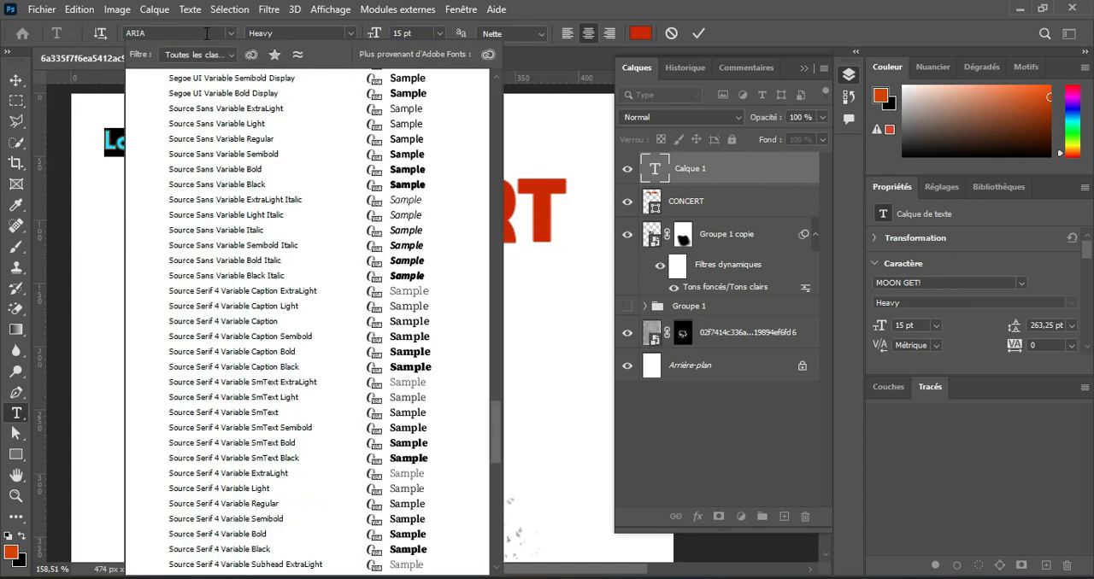
{"action": "type", "text": "L"}
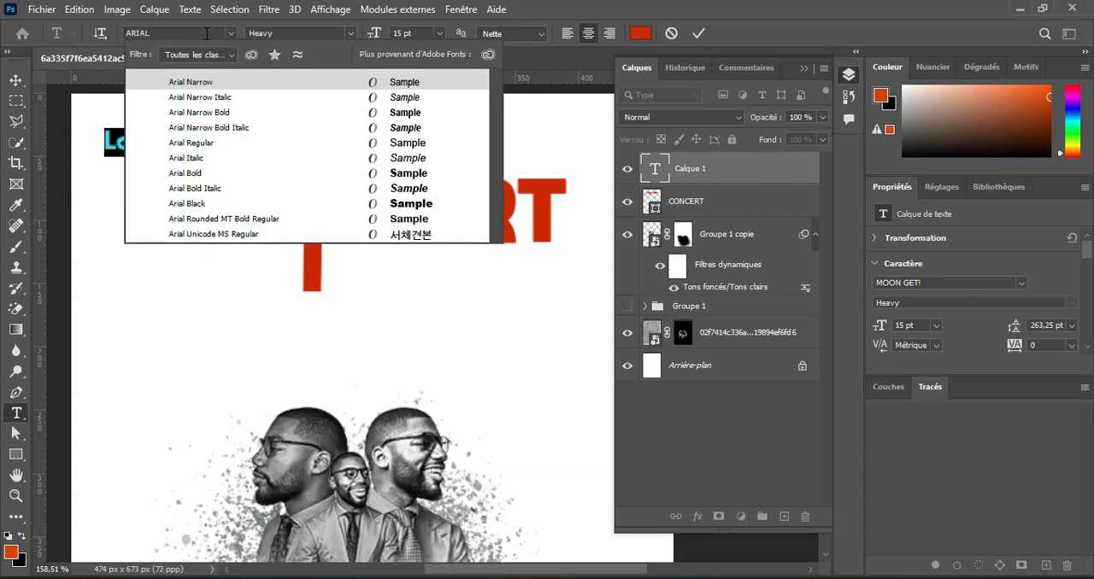
{"action": "left_click", "coordinate": [192, 143]}
{"action": "type", "text": "Présente"}
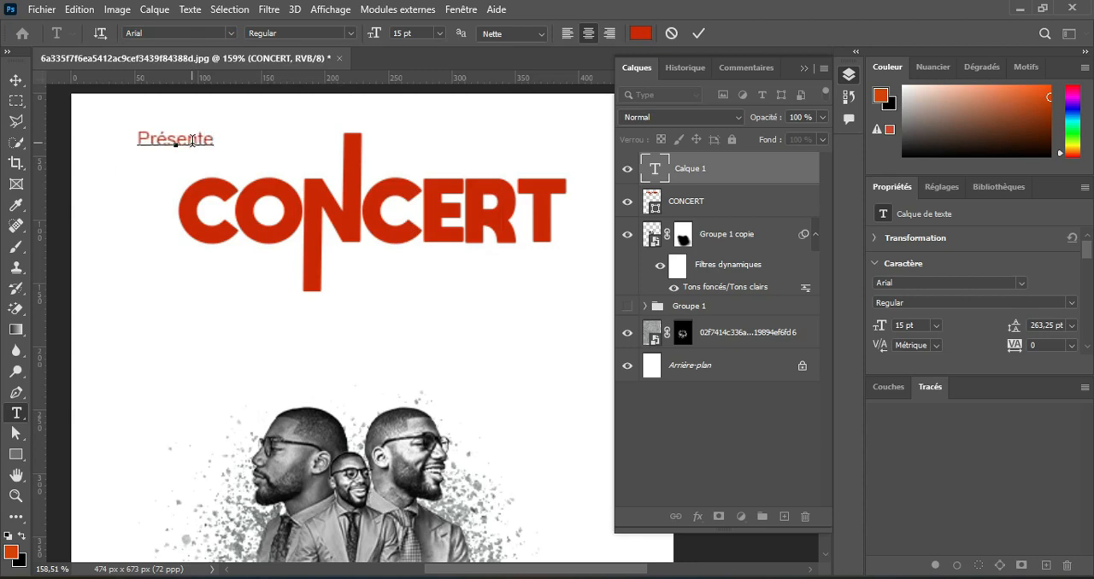
{"action": "left_click", "coordinate": [701, 33]}
Format the Présente text with 260 tracking, all caps and black 000000, and move it against the N's raised stem.
{"action": "left_click", "coordinate": [704, 33]}
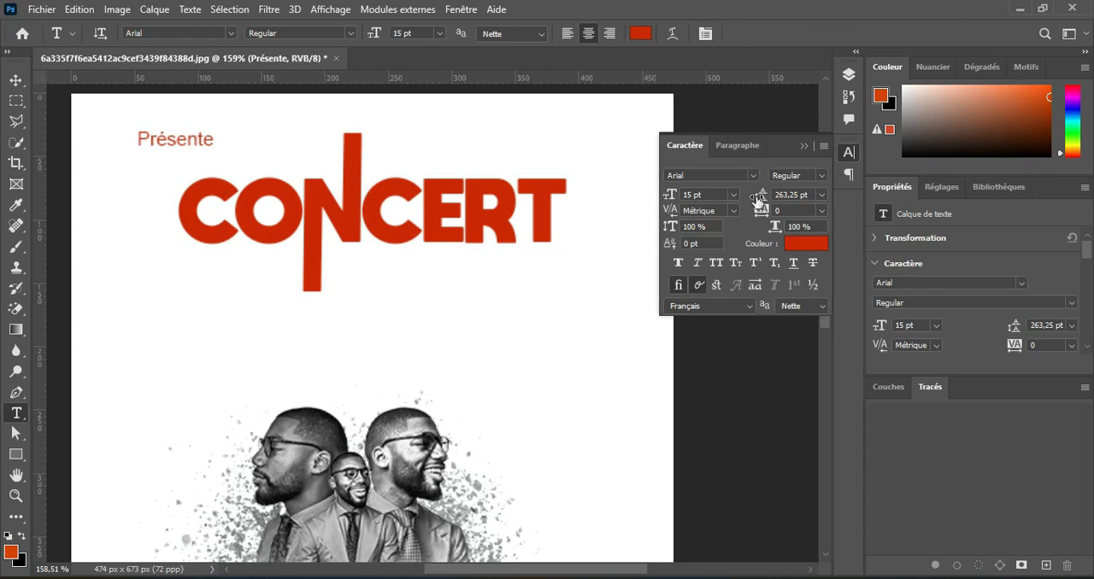
{"action": "left_click_drag", "start_coordinate": [761, 214], "coordinate": [773, 213]}
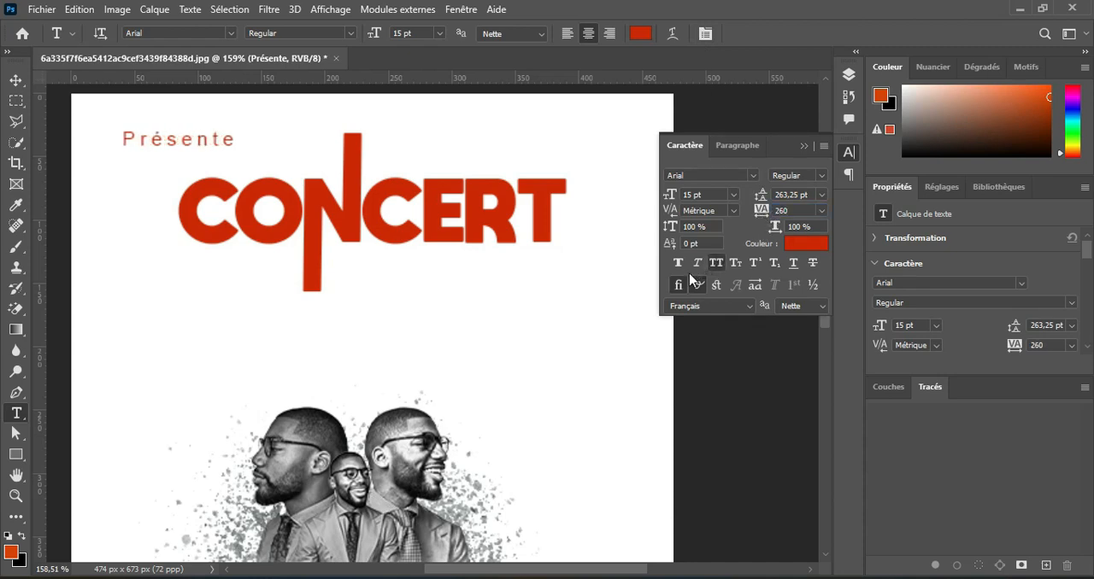
{"action": "left_click", "coordinate": [716, 262]}
{"action": "left_click", "coordinate": [640, 33]}
{"action": "type", "text": "000000"}
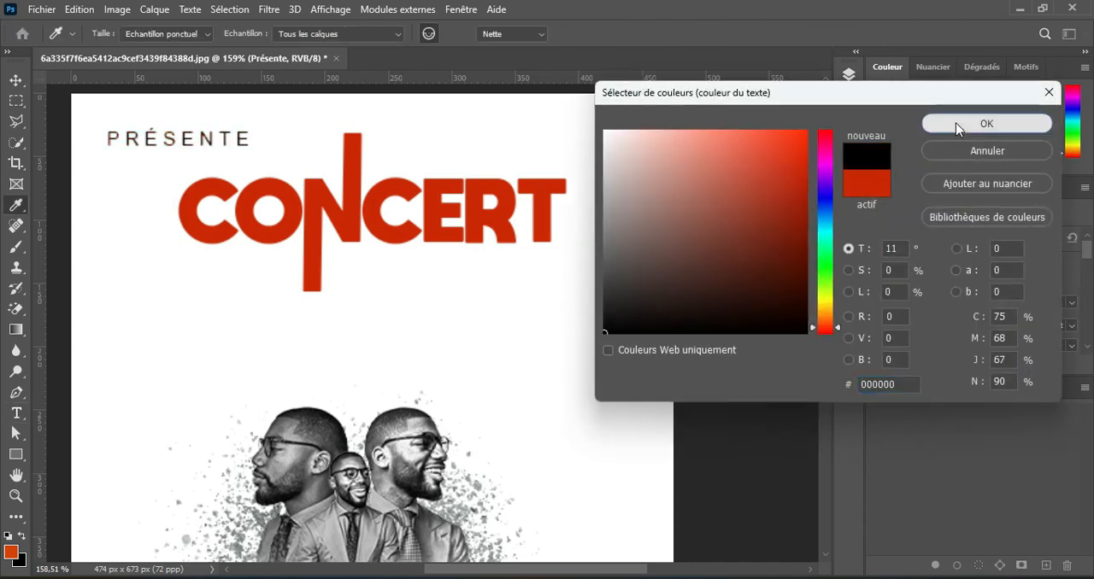
{"action": "left_click", "coordinate": [986, 123]}
{"action": "key", "text": "v"}
{"action": "left_click_drag", "start_coordinate": [203, 144], "coordinate": [279, 154]}
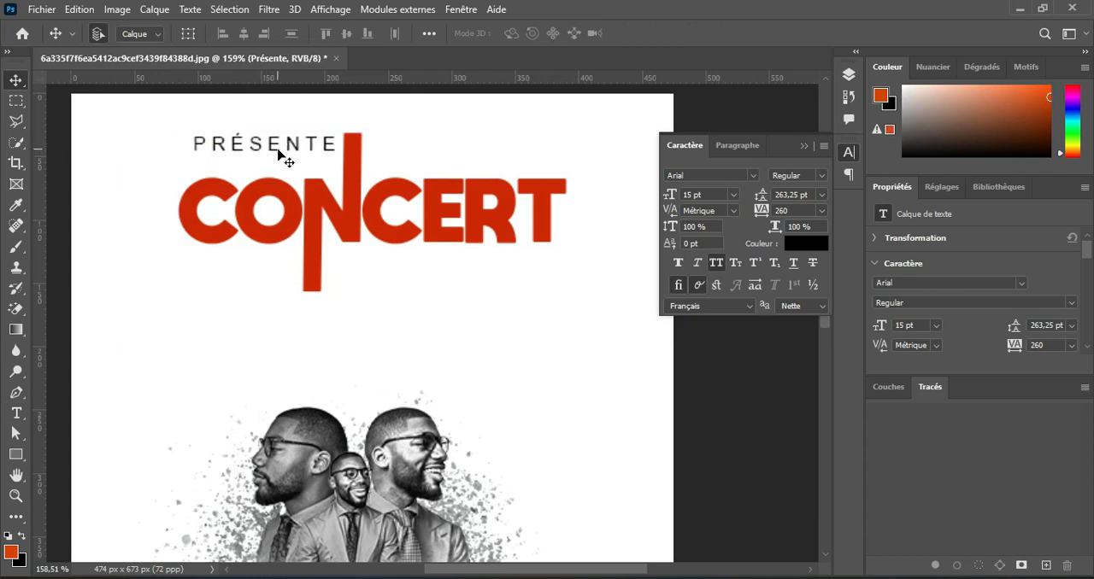
Start a new Arial Black text right of the N's raised stem with tracking 0 and leading 5 pt.
{"action": "left_click", "coordinate": [16, 413]}
{"action": "left_click", "coordinate": [430, 146]}
{"action": "left_click", "coordinate": [821, 210]}
{"action": "left_click", "coordinate": [790, 299]}
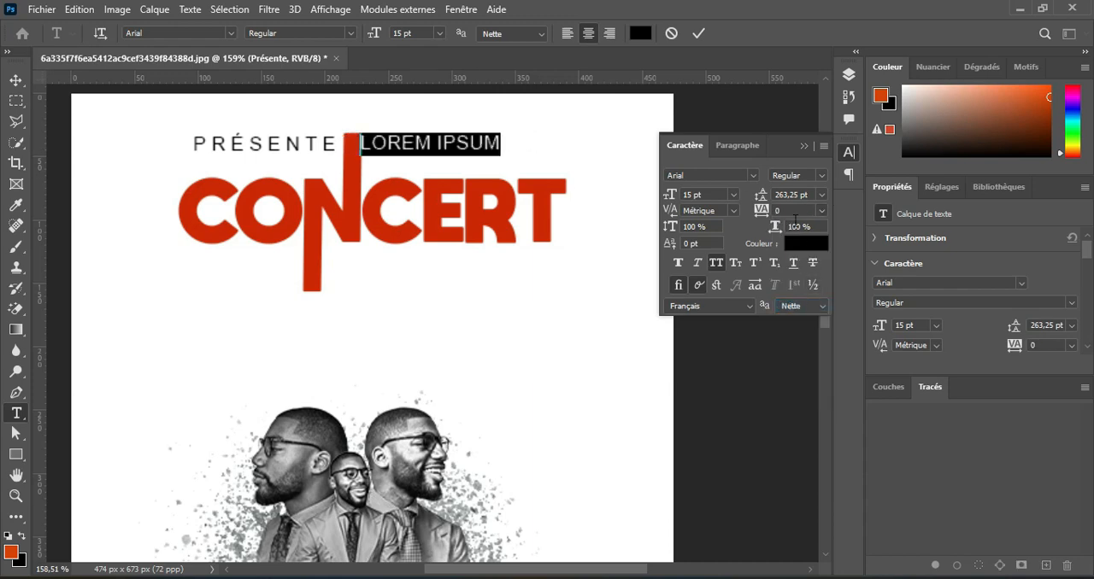
{"action": "double_click", "coordinate": [796, 195]}
{"action": "type", "text": "55"}
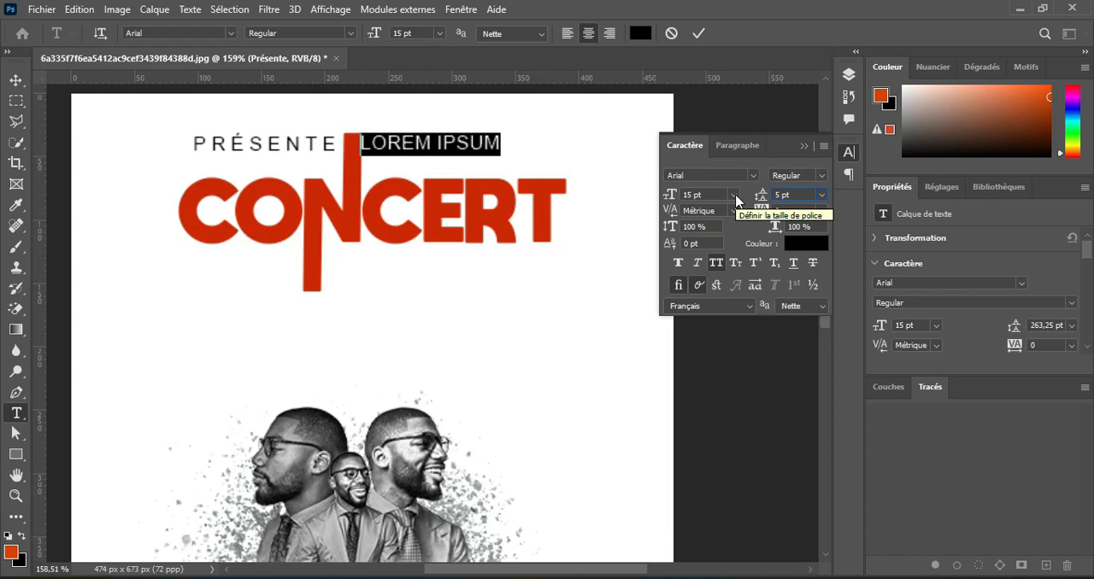
{"action": "left_click", "coordinate": [229, 34]}
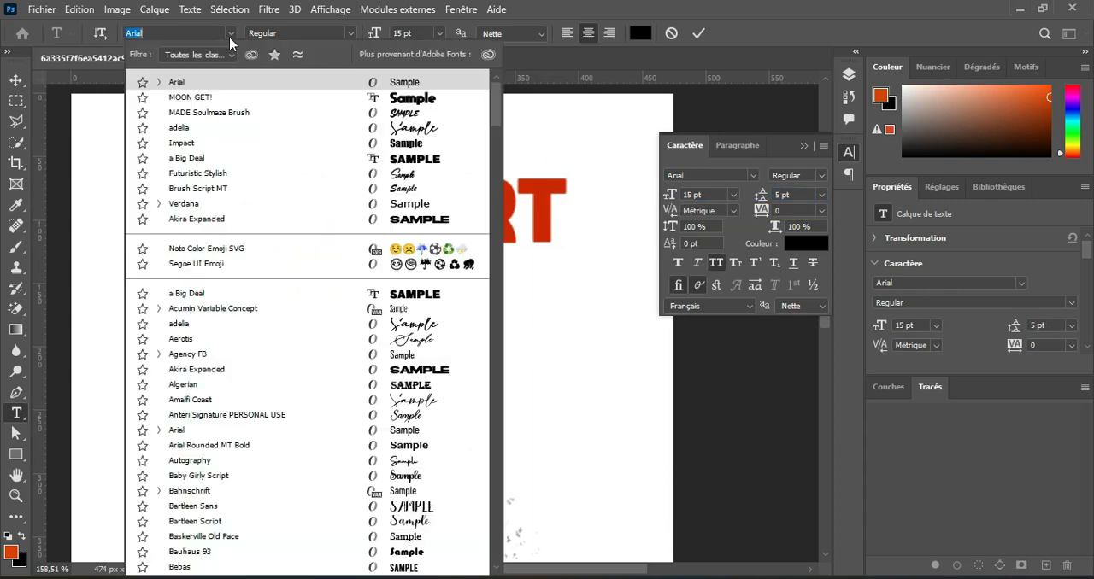
{"action": "left_click", "coordinate": [276, 78]}
{"action": "left_click", "coordinate": [350, 34]}
{"action": "left_click", "coordinate": [359, 153]}
Enter "la structure yalafa" and "graphisme tient une journee" as two lines of the new text.
{"action": "type", "text": "LA STRUCTURE YALAFA"}
{"action": "key", "text": "Return"}
{"action": "type", "text": "GRAPHISME DIGIT"}
{"action": "type", "text": " UNE JOURNEE"}
{"action": "left_click", "coordinate": [699, 34]}
Set the two-line text to 9 pt with 12 pt leading and left alignment.
{"action": "left_click", "coordinate": [390, 34]}
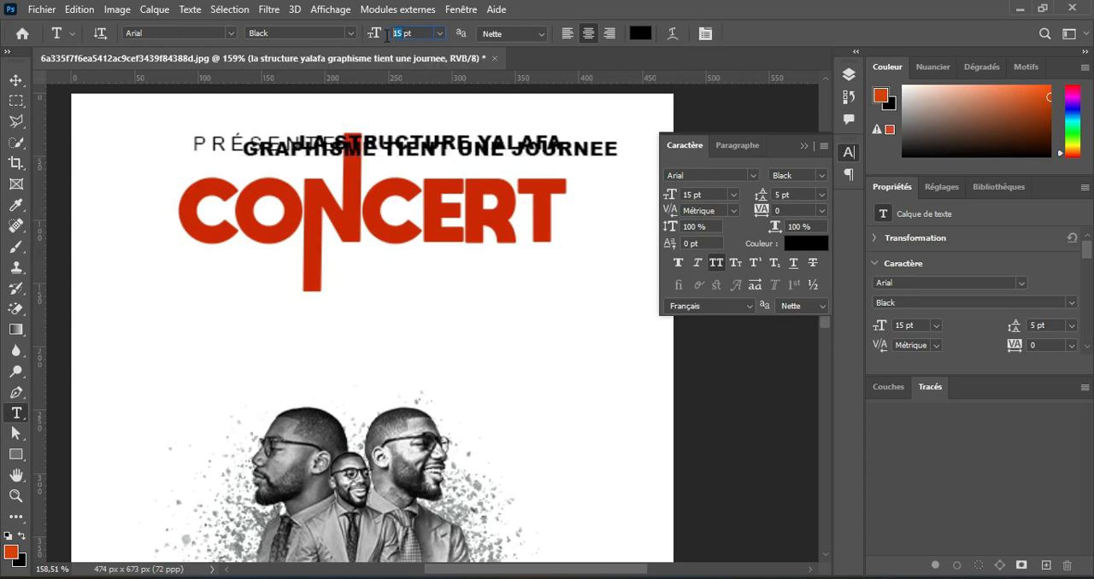
{"action": "type", "text": "9"}
{"action": "key", "text": "Return"}
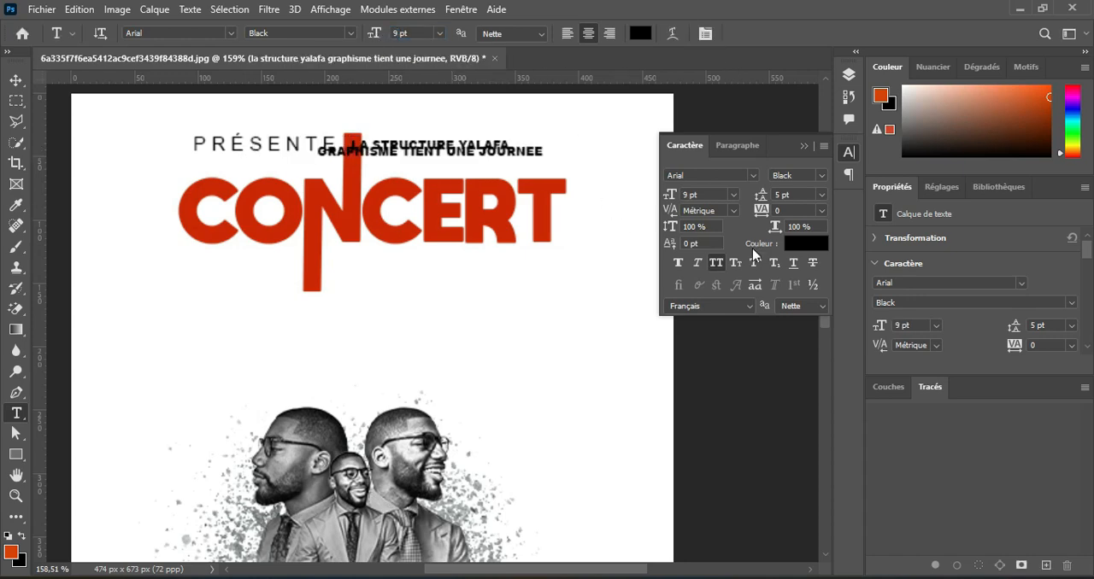
{"action": "left_click_drag", "start_coordinate": [762, 199], "coordinate": [772, 190]}
{"action": "left_click", "coordinate": [568, 33]}
Move the two-line text above CERT, close to the right side of the N's raised stem.
{"action": "left_click", "coordinate": [15, 80]}
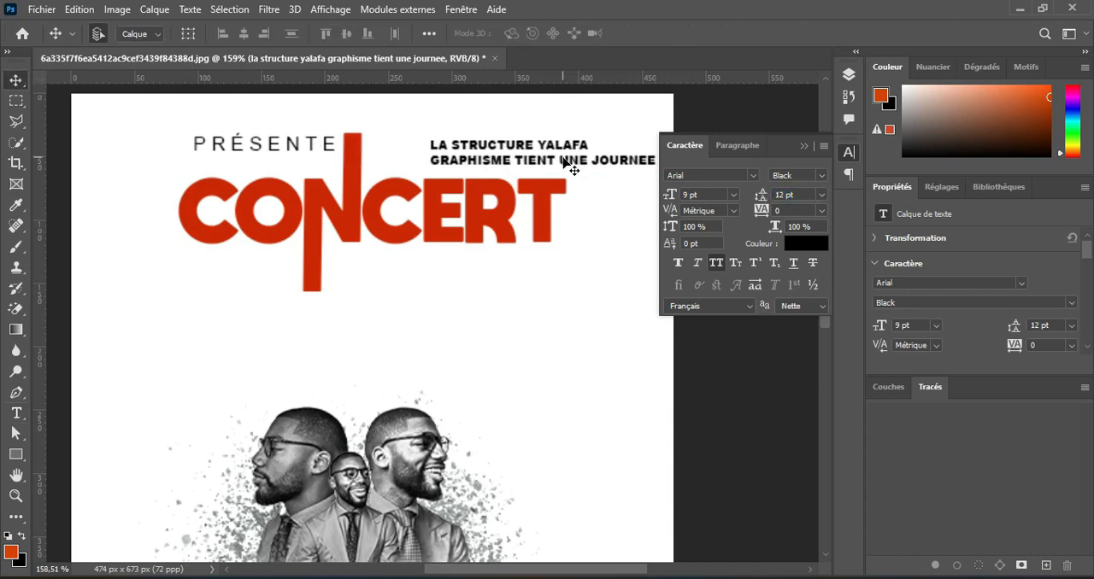
{"action": "left_click_drag", "start_coordinate": [561, 160], "coordinate": [501, 157]}
{"action": "key", "text": "Up"}
{"action": "key", "text": "Left"}
{"action": "key", "text": "Left"}
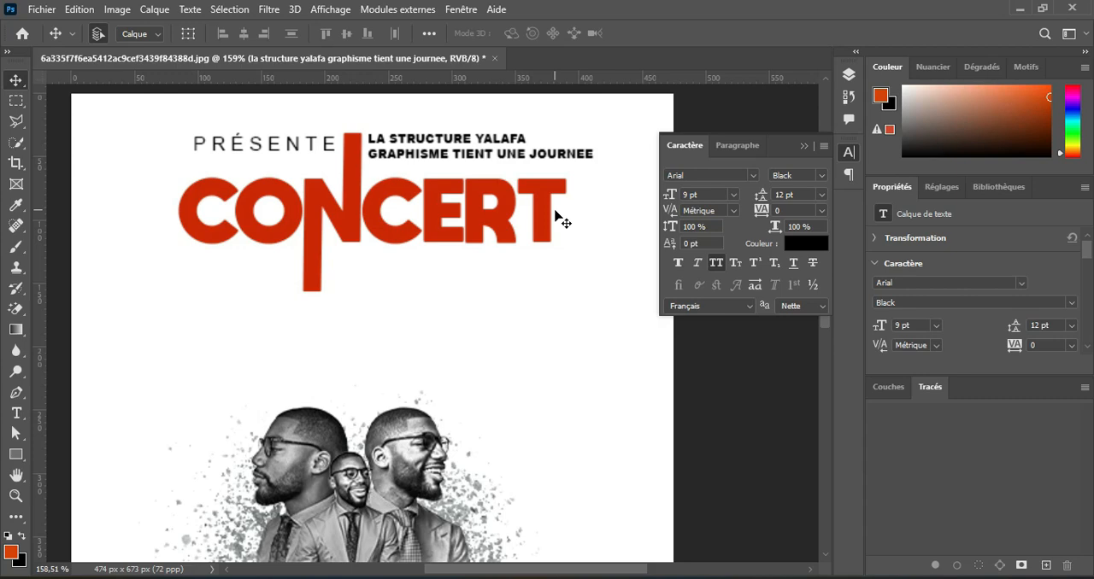
Add the text DEDICACE below CONCERT in the a Big Deal font at 39 pt.
{"action": "left_click", "coordinate": [15, 414]}
{"action": "left_click", "coordinate": [416, 291]}
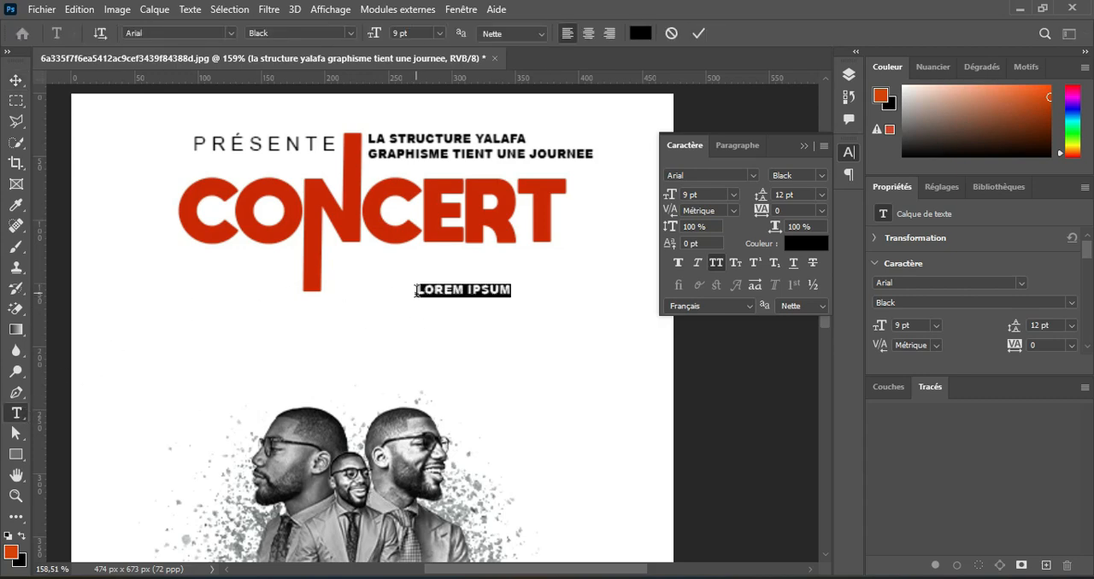
{"action": "type", "text": "DE "}
{"action": "type", "text": "ICACE"}
{"action": "left_click", "coordinate": [698, 33]}
{"action": "left_click", "coordinate": [226, 33]}
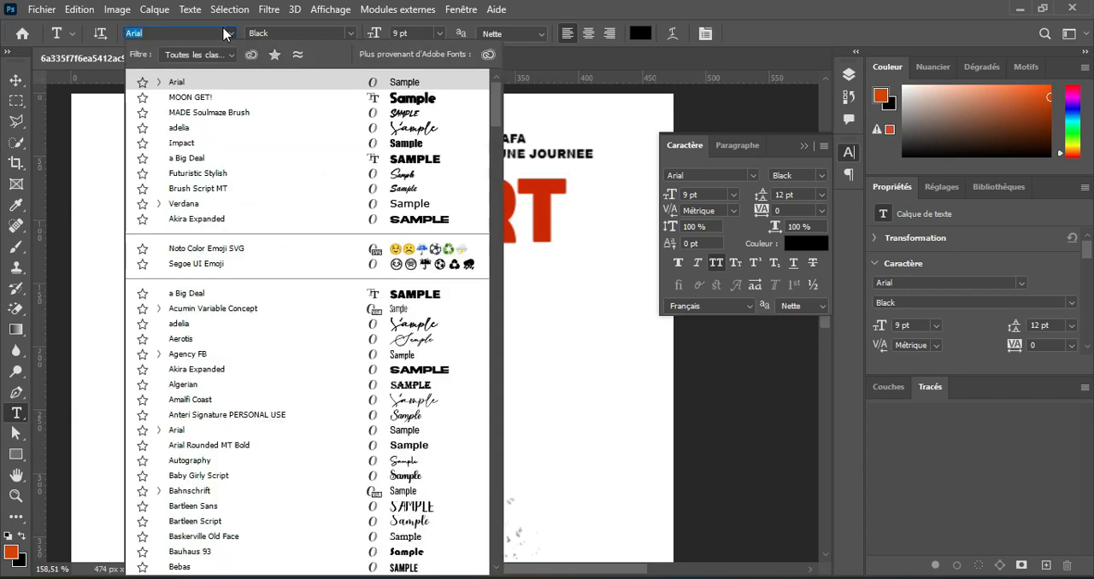
{"action": "left_click", "coordinate": [380, 159]}
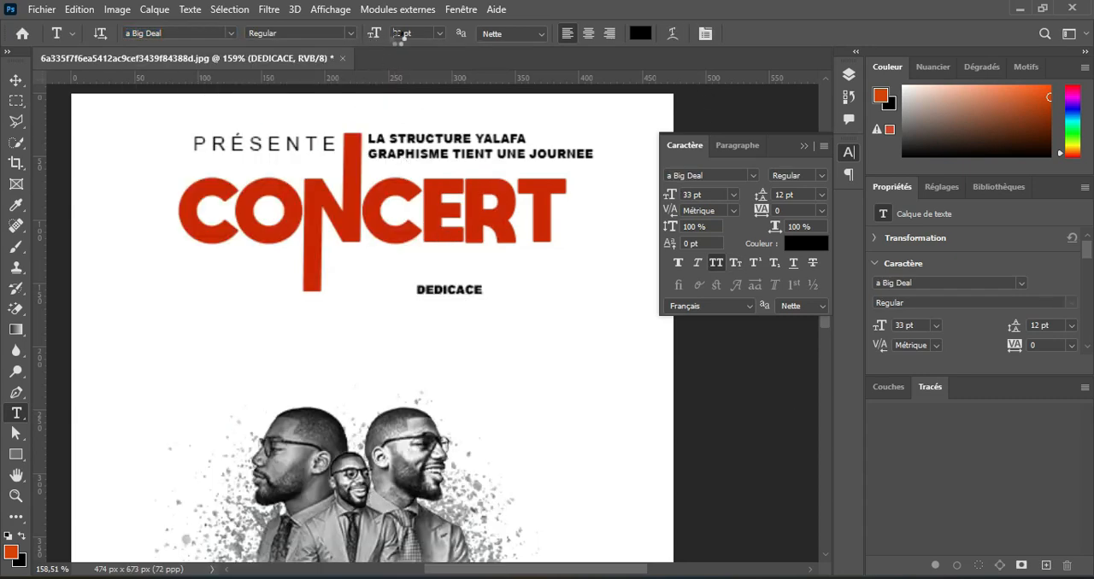
{"action": "left_click_drag", "start_coordinate": [399, 34], "coordinate": [401, 33]}
Move DEDICACE beside the N's lowered stem and scale it to about 82% so its right edge aligns with CONCERT.
{"action": "key", "text": "v"}
{"action": "left_click_drag", "start_coordinate": [558, 282], "coordinate": [473, 282]}
{"action": "key", "text": "ctrl+t"}
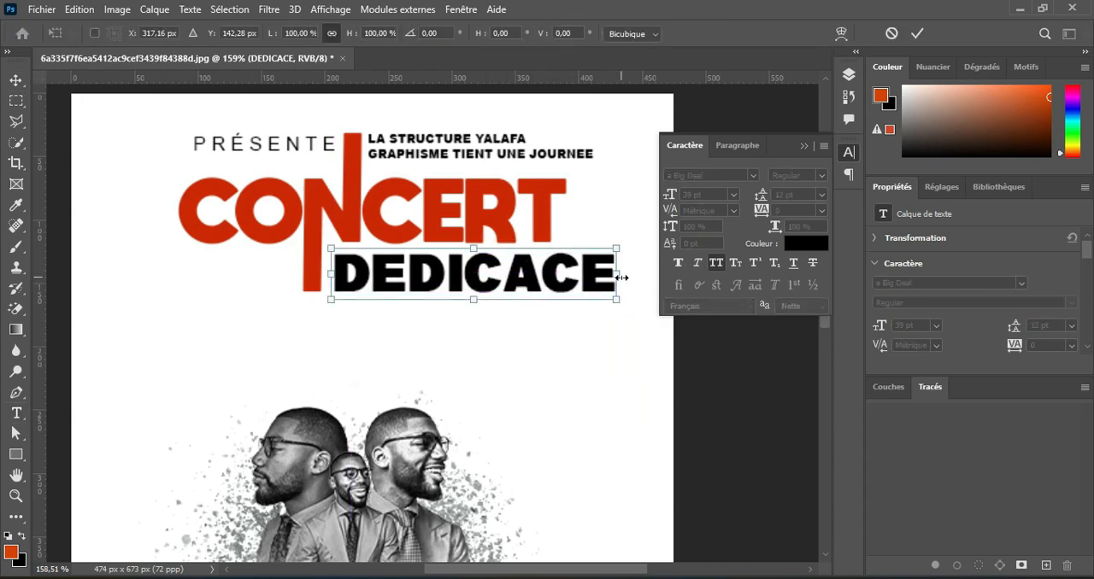
{"action": "left_click_drag", "start_coordinate": [616, 279], "coordinate": [565, 279]}
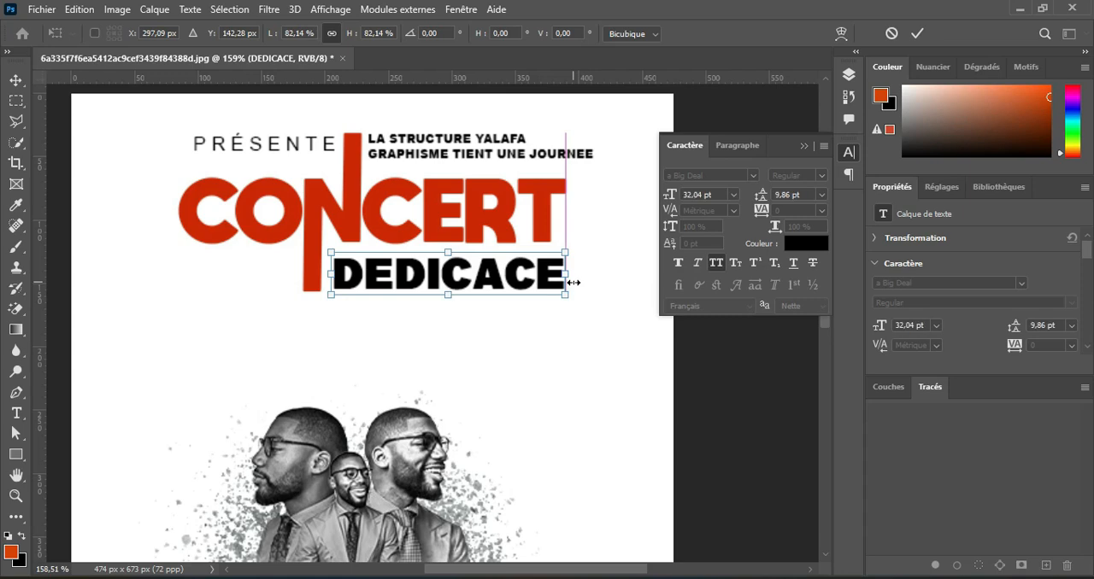
{"action": "left_click", "coordinate": [917, 34]}
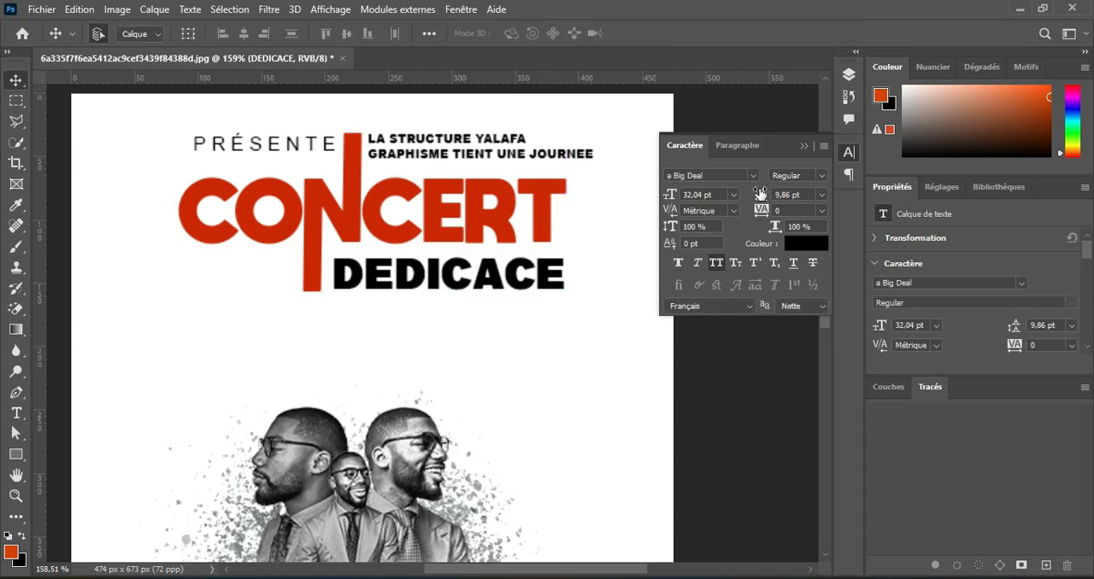
Add the text SORTIE left of the N's lowered stem in Arial Bold at 17 pt.
{"action": "left_click", "coordinate": [16, 413]}
{"action": "left_click", "coordinate": [198, 273]}
{"action": "type", "text": "SORTIE"}
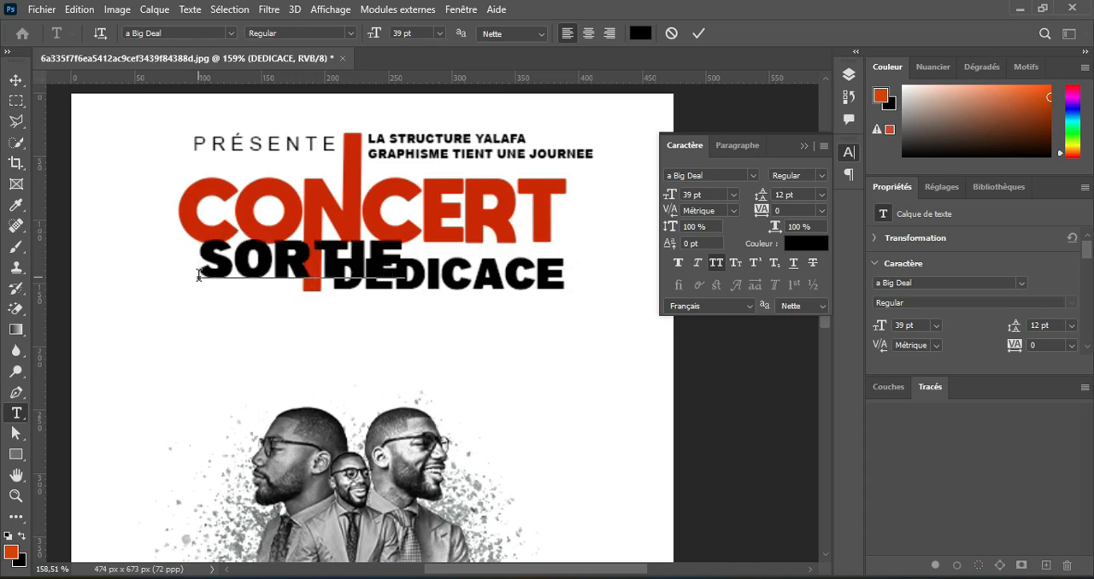
{"action": "left_click", "coordinate": [698, 34]}
{"action": "left_click", "coordinate": [231, 33]}
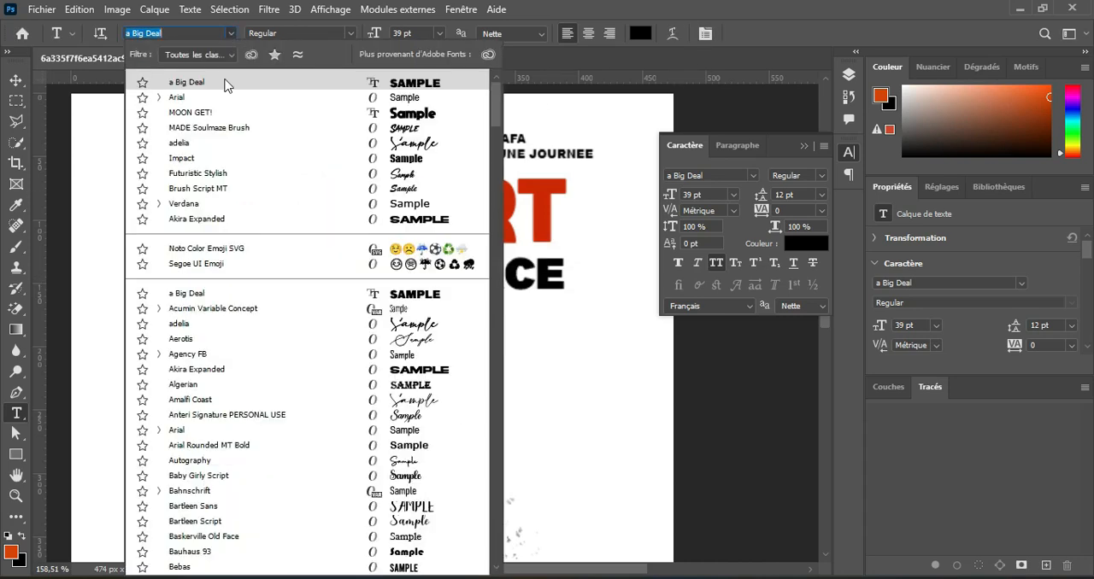
{"action": "left_click", "coordinate": [403, 103]}
{"action": "left_click", "coordinate": [338, 33]}
{"action": "left_click", "coordinate": [342, 126]}
{"action": "left_click_drag", "start_coordinate": [374, 33], "coordinate": [354, 42]}
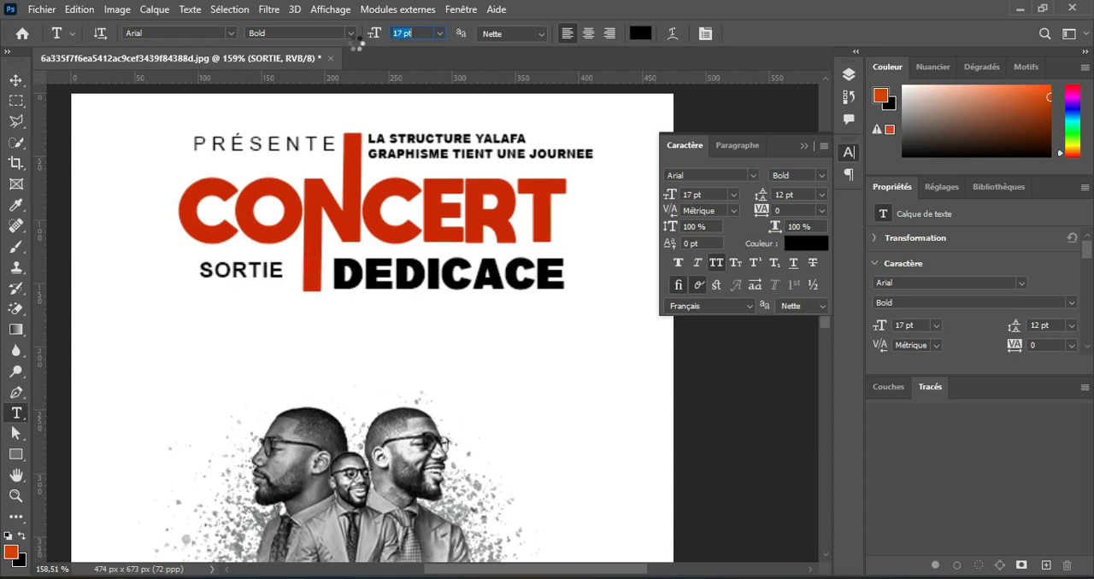
Draw a rectangle about 92 by 30 px over SORTIE and fill it with black.
{"action": "left_click", "coordinate": [15, 456]}
{"action": "left_click_drag", "start_coordinate": [183, 254], "coordinate": [301, 292]}
{"action": "left_click", "coordinate": [155, 66]}
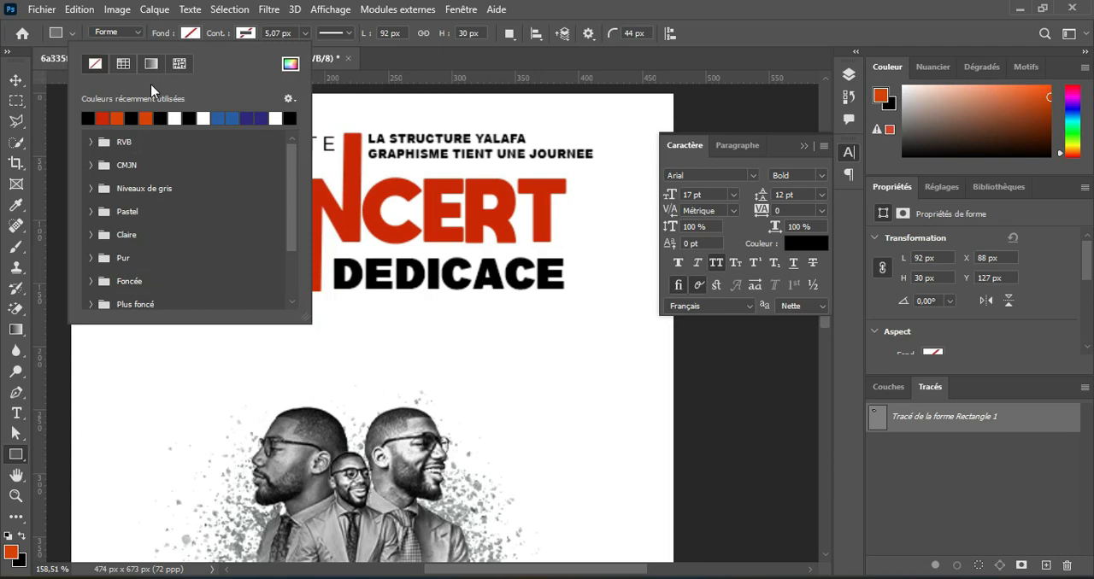
{"action": "left_click", "coordinate": [159, 118]}
{"action": "left_click", "coordinate": [191, 35]}
{"action": "scroll", "coordinate": [271, 283], "scroll_direction": "up", "scroll_amount": 3}
{"action": "left_click_drag", "start_coordinate": [289, 266], "coordinate": [340, 229]}
{"action": "key", "text": "v"}
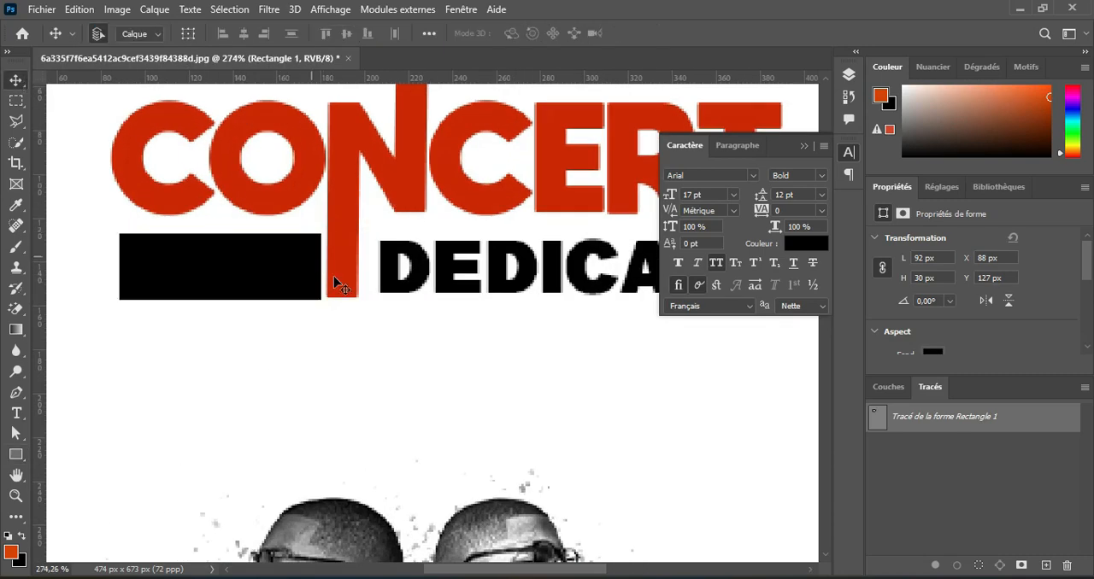
Arrange SORTIE in front of the black rectangle and recolour its text white, ffffff.
{"action": "scroll", "coordinate": [334, 277], "scroll_direction": "down", "scroll_amount": 4}
{"action": "left_click", "coordinate": [849, 75]}
{"action": "left_click_drag", "start_coordinate": [725, 201], "coordinate": [714, 164]}
{"action": "left_click", "coordinate": [17, 413]}
{"action": "left_click", "coordinate": [640, 33]}
{"action": "left_click_drag", "start_coordinate": [645, 140], "coordinate": [604, 135]}
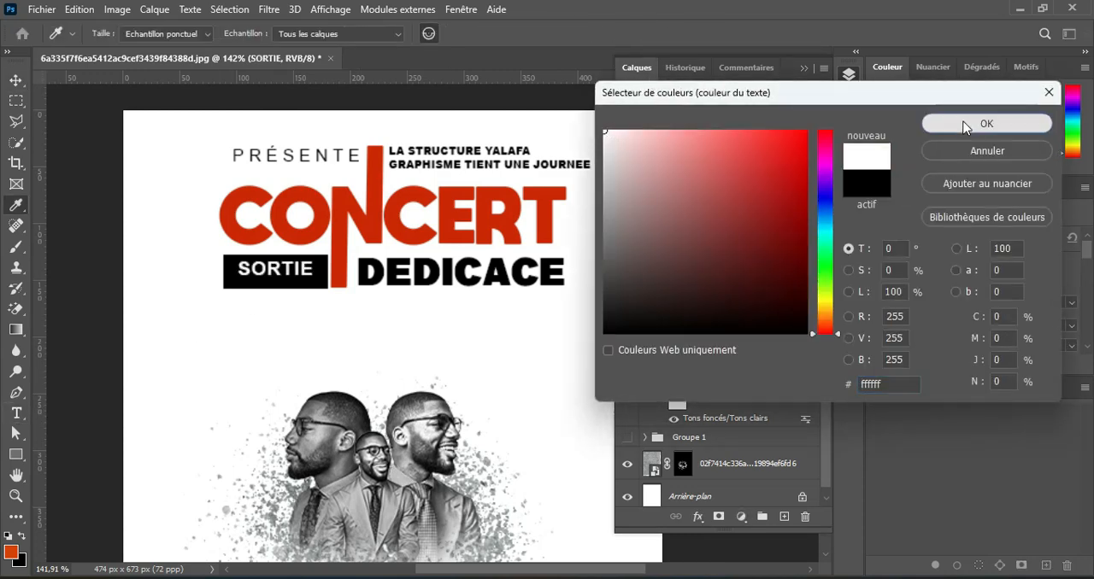
{"action": "left_click", "coordinate": [965, 125]}
Narrow the black rectangle to about 87 px and move the SORTIE text slightly down.
{"action": "left_click", "coordinate": [17, 80]}
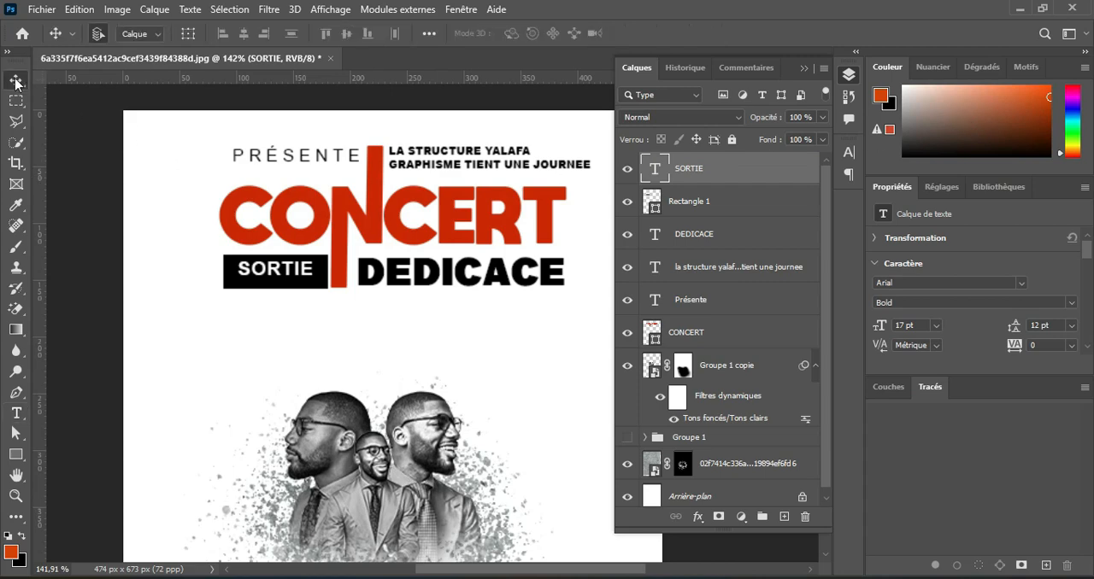
{"action": "left_click", "coordinate": [233, 275]}
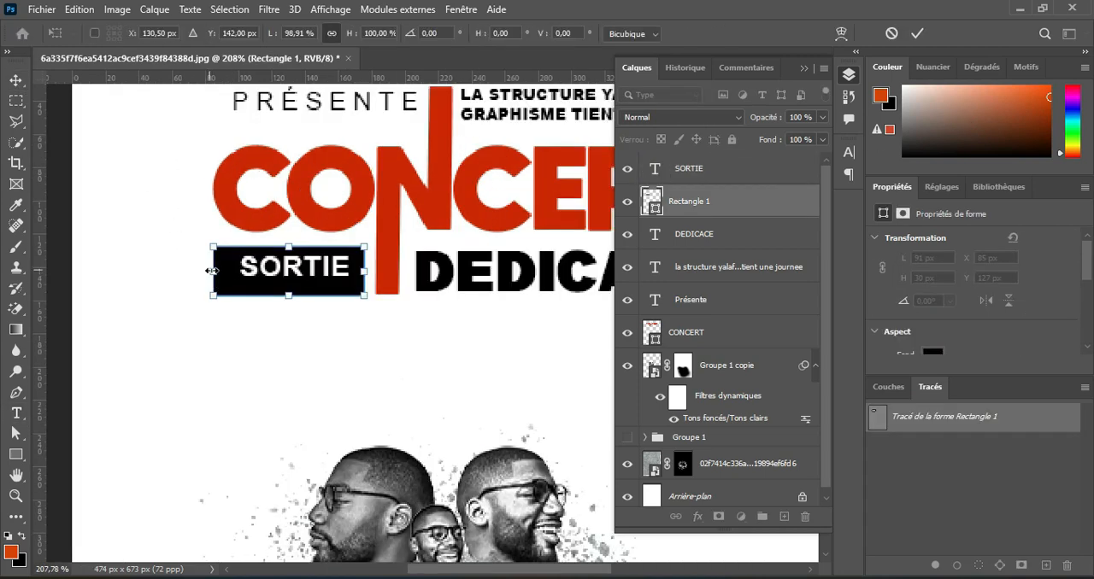
{"action": "left_click_drag", "start_coordinate": [211, 271], "coordinate": [220, 271]}
{"action": "key", "text": "Return"}
{"action": "scroll", "coordinate": [417, 274], "scroll_direction": "up", "scroll_amount": 1}
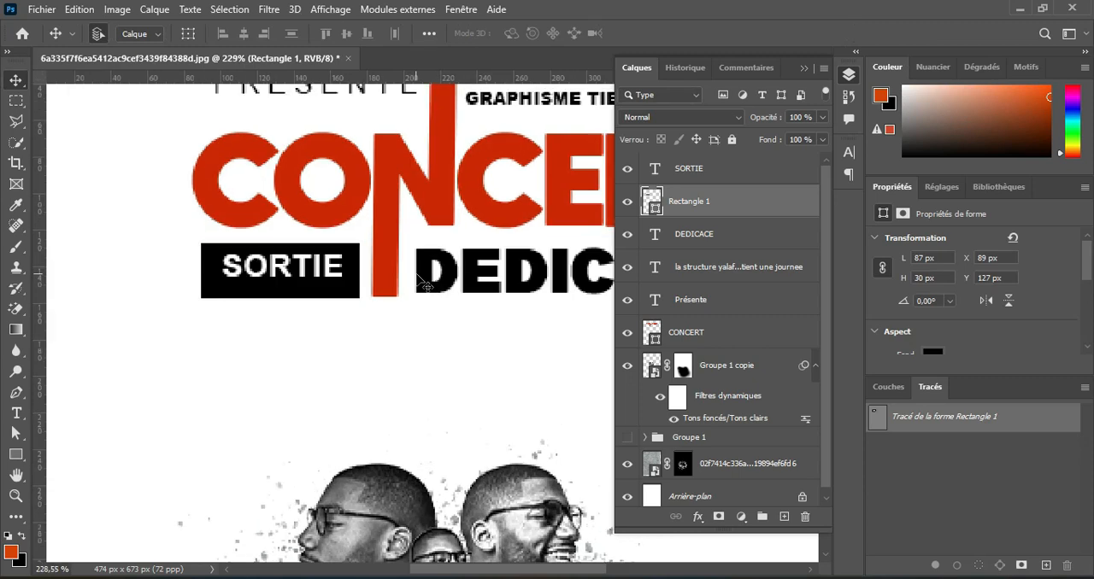
{"action": "left_click_drag", "start_coordinate": [314, 268], "coordinate": [313, 276]}
Reduce the black rectangle's height to 20 px and nudge it up 3 px to frame SORTIE.
{"action": "left_click", "coordinate": [288, 254]}
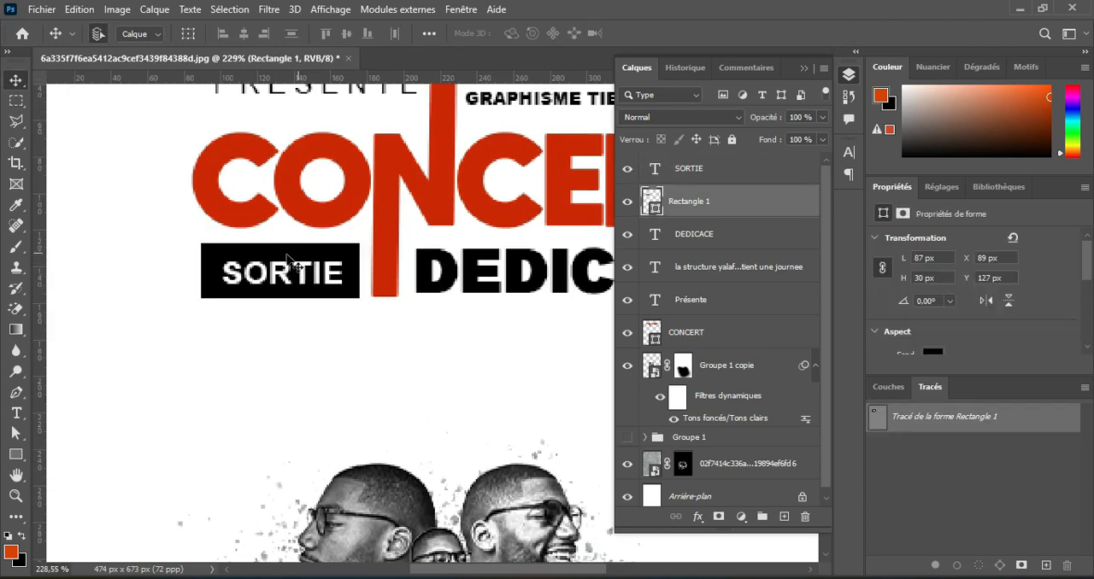
{"action": "key", "text": "u"}
{"action": "left_click_drag", "start_coordinate": [280, 242], "coordinate": [281, 262]}
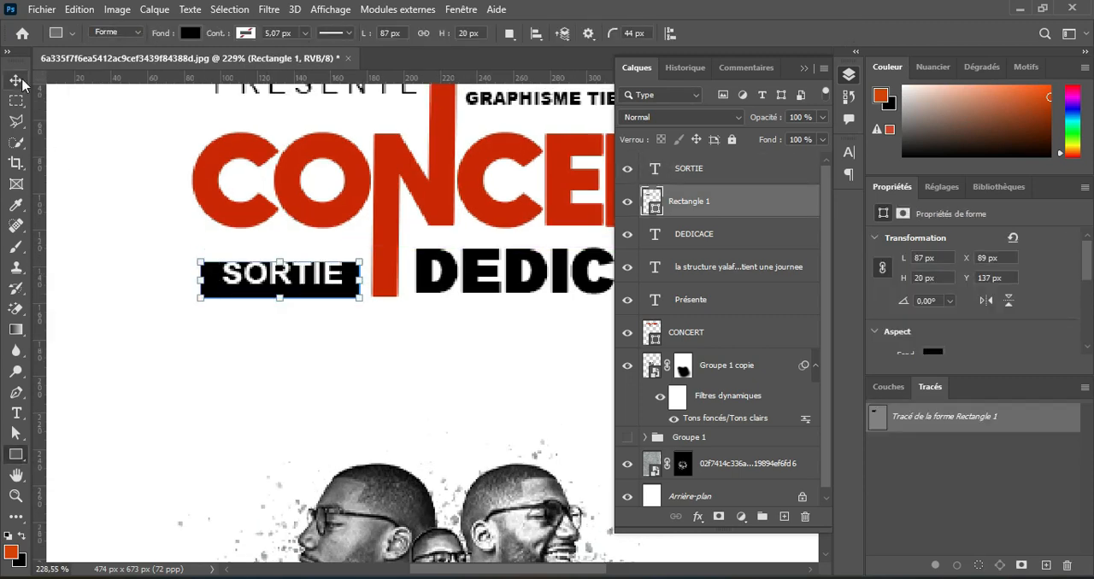
{"action": "left_click", "coordinate": [16, 80]}
{"action": "key", "text": "Up"}
{"action": "key", "text": "Up"}
{"action": "key", "text": "Up"}
Set the letter tracking of the SORTIE text to 80 and nudge it 3 px left inside the black rectangle.
{"action": "left_click", "coordinate": [20, 419]}
{"action": "left_click", "coordinate": [322, 275]}
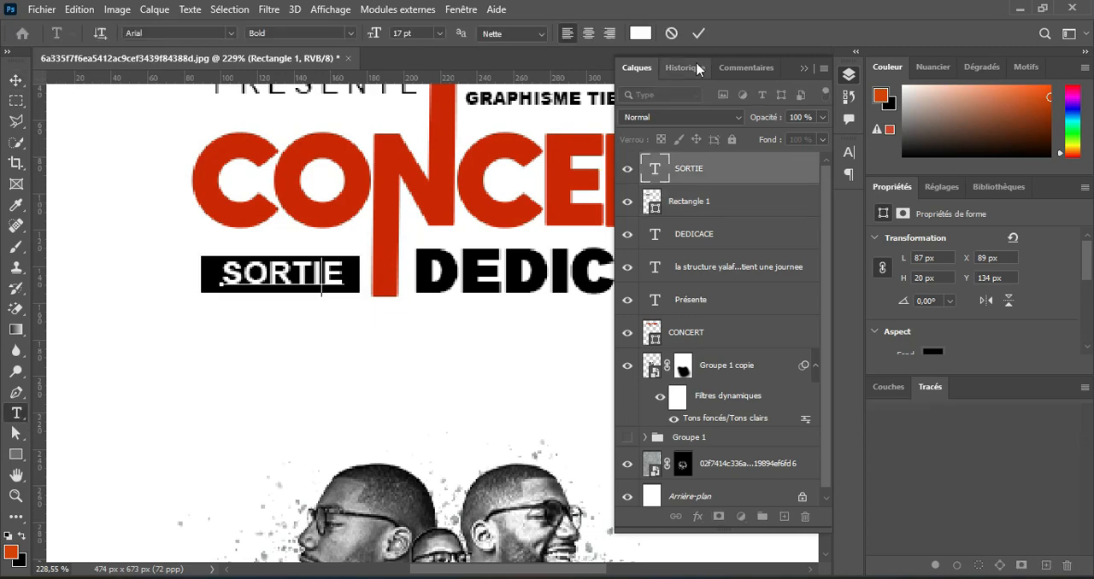
{"action": "left_click", "coordinate": [699, 37]}
{"action": "left_click", "coordinate": [705, 33]}
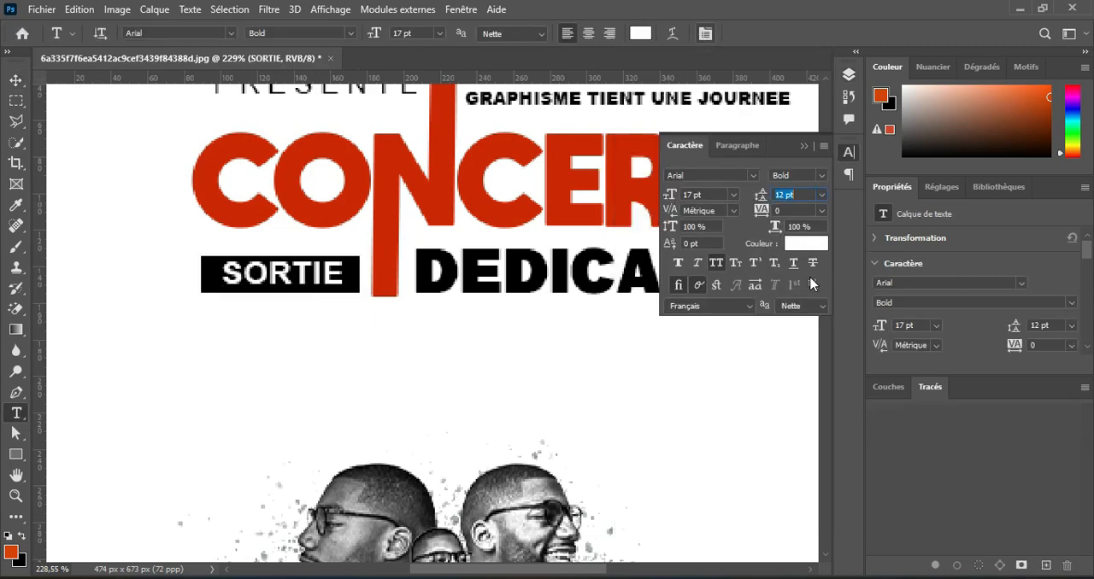
{"action": "left_click_drag", "start_coordinate": [763, 213], "coordinate": [765, 209]}
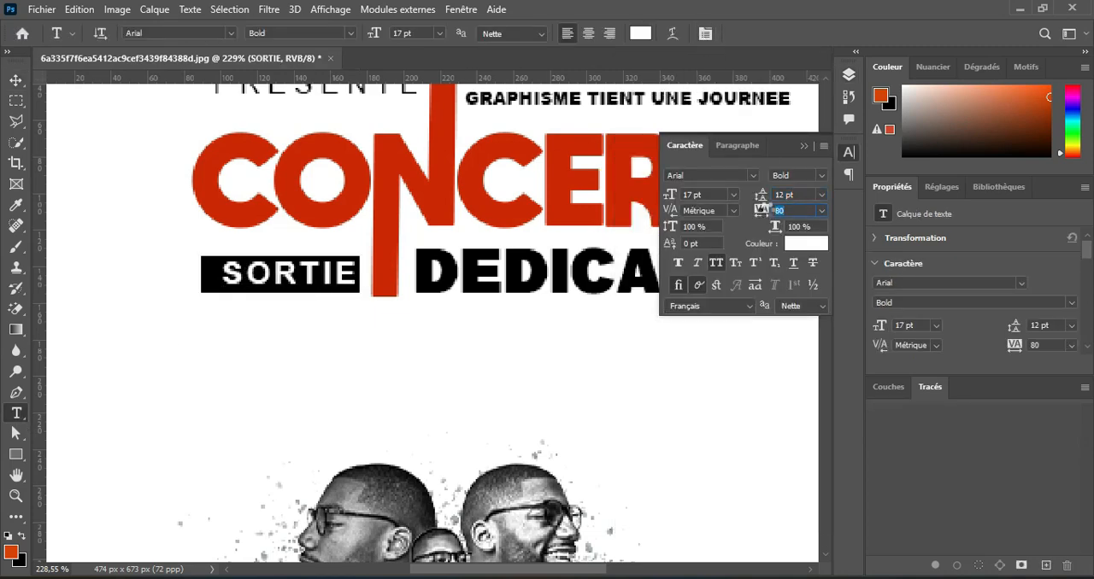
{"action": "key", "text": "v"}
{"action": "key", "text": "Left"}
{"action": "key", "text": "Left"}
{"action": "key", "text": "Left"}
{"action": "key", "text": "Left"}
{"action": "key", "text": "Left"}
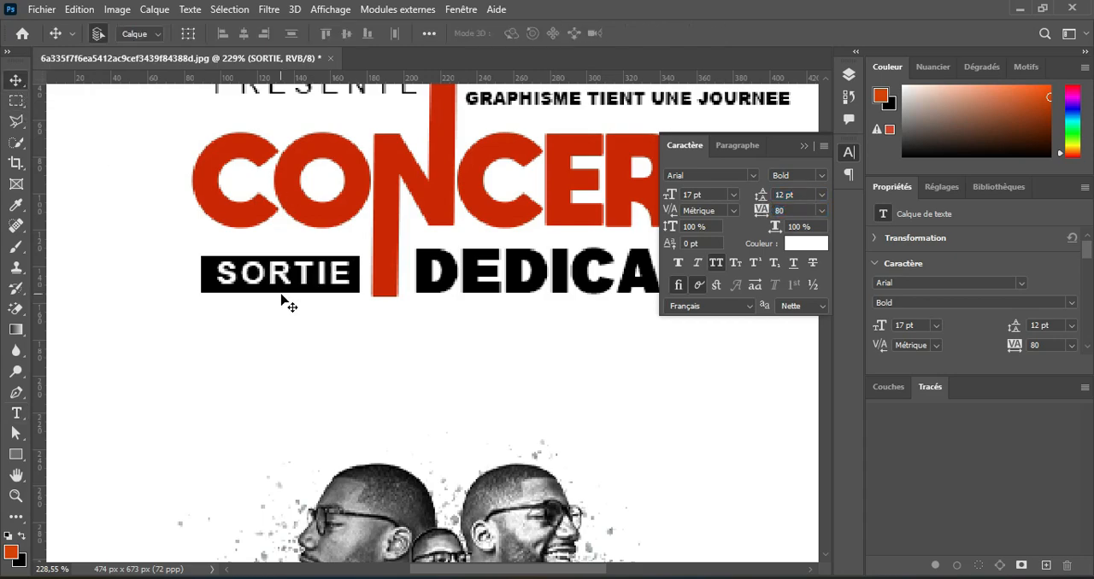
Add the text "d'un nouvel album" between DEDICACE and the portraits and colour it black, 000000.
{"action": "scroll", "coordinate": [329, 227], "scroll_direction": "down", "scroll_amount": 12}
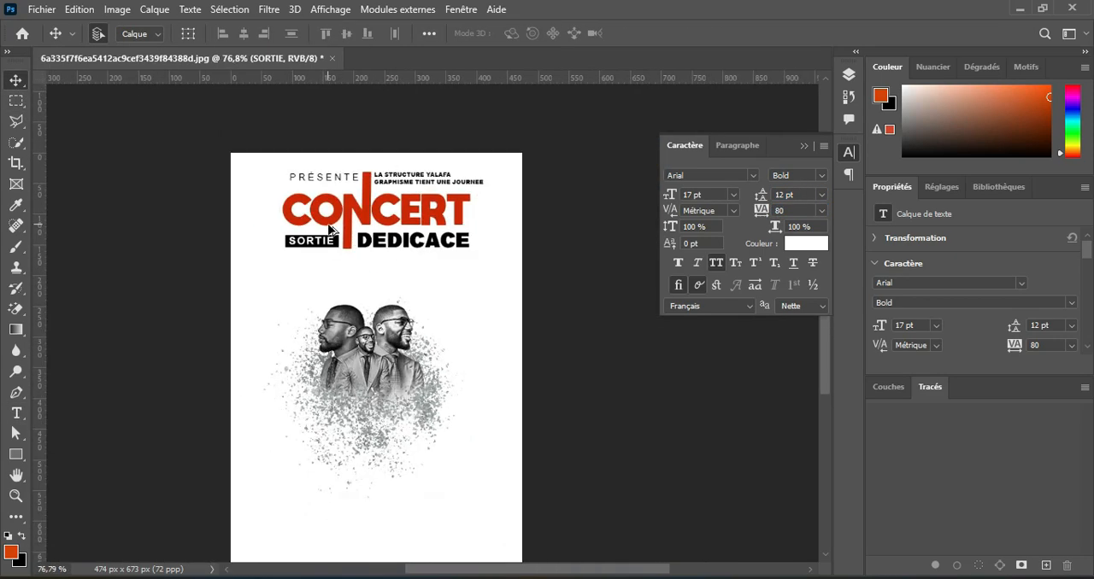
{"action": "scroll", "coordinate": [329, 229], "scroll_direction": "up", "scroll_amount": 3}
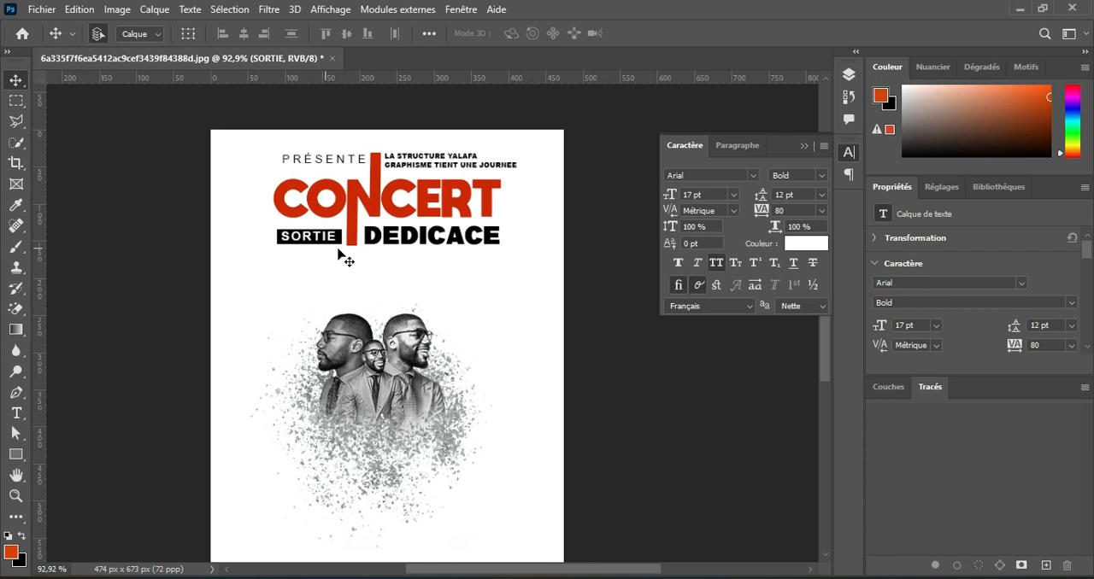
{"action": "left_click", "coordinate": [16, 413]}
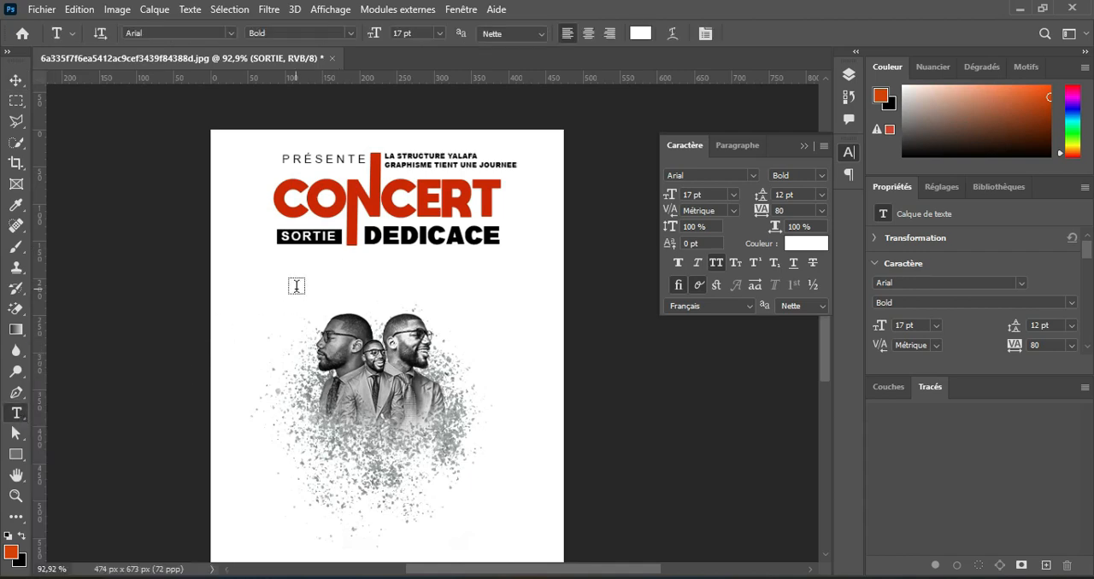
{"action": "left_click", "coordinate": [297, 287]}
{"action": "type", "text": "D"}
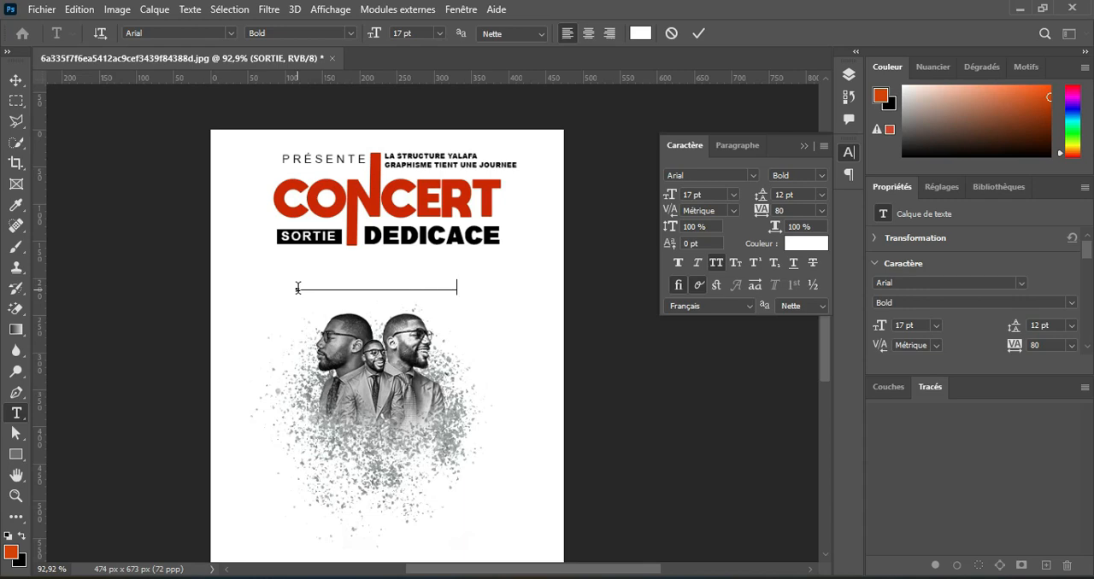
{"action": "left_click", "coordinate": [703, 32]}
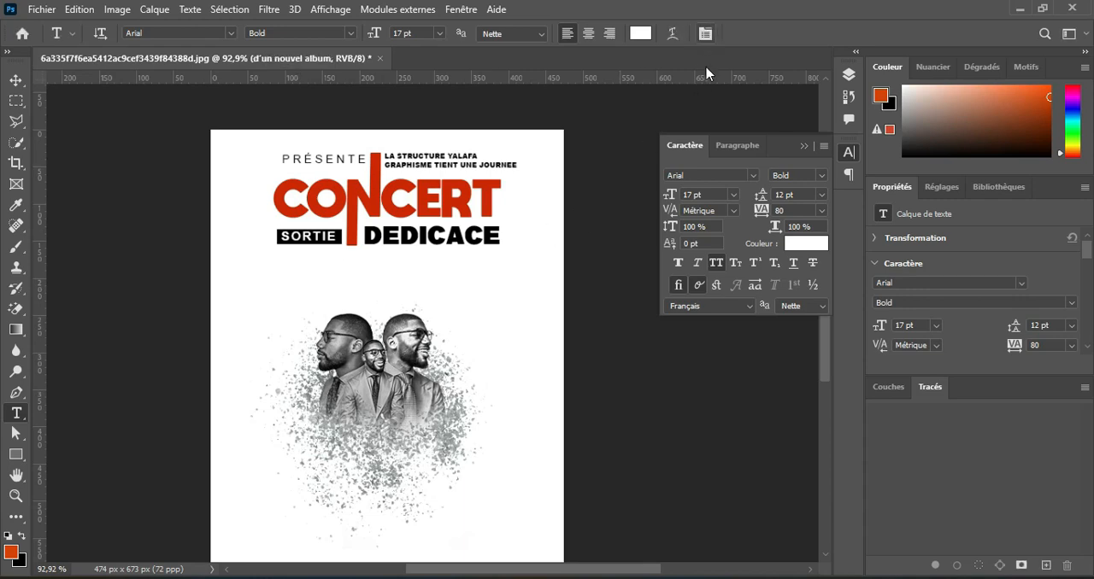
{"action": "left_click", "coordinate": [640, 33]}
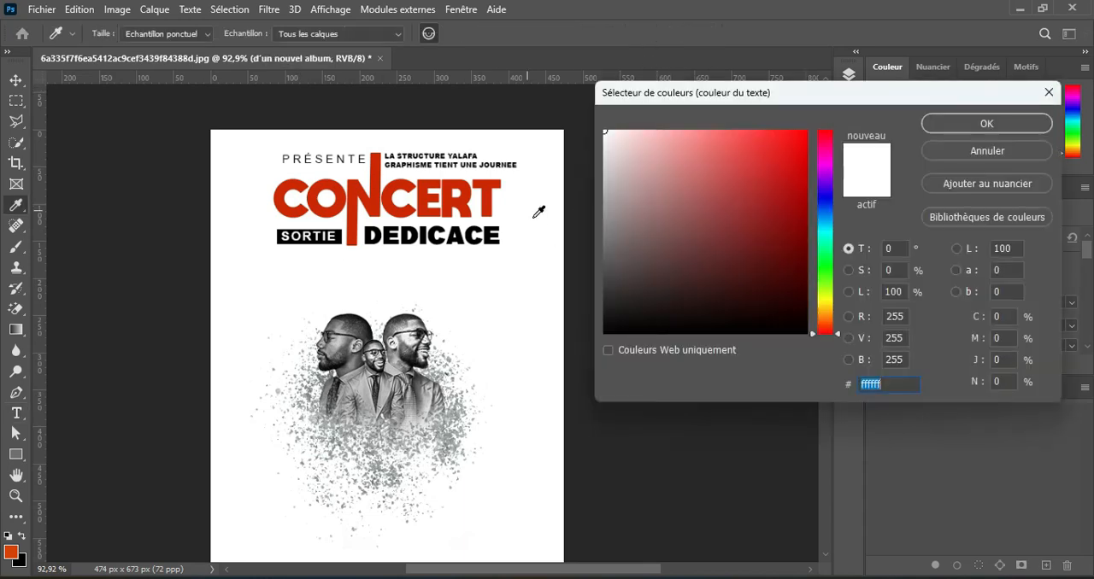
{"action": "left_click", "coordinate": [605, 333]}
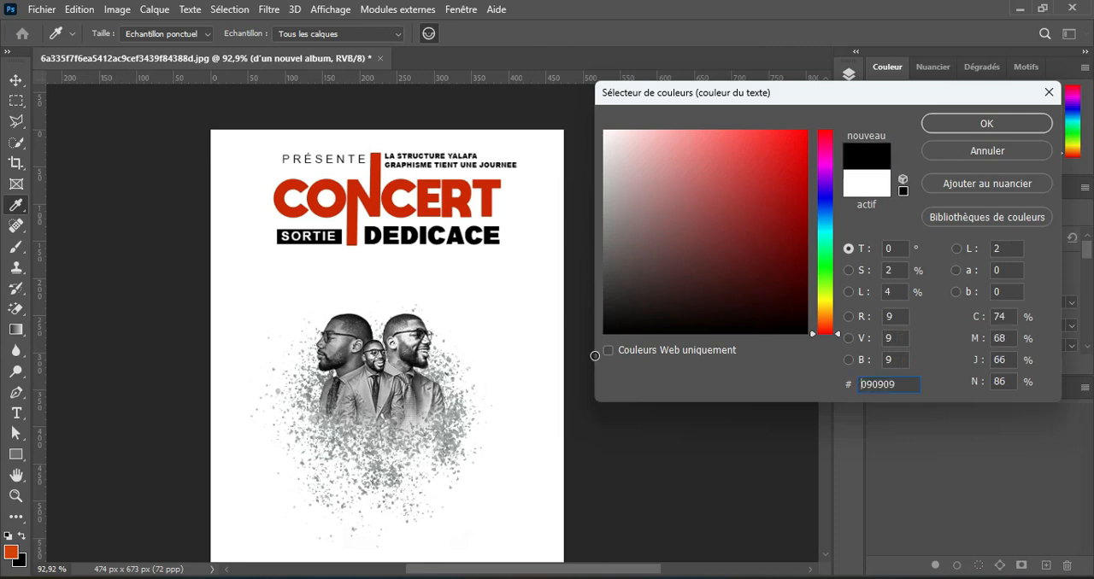
{"action": "left_click", "coordinate": [1002, 126]}
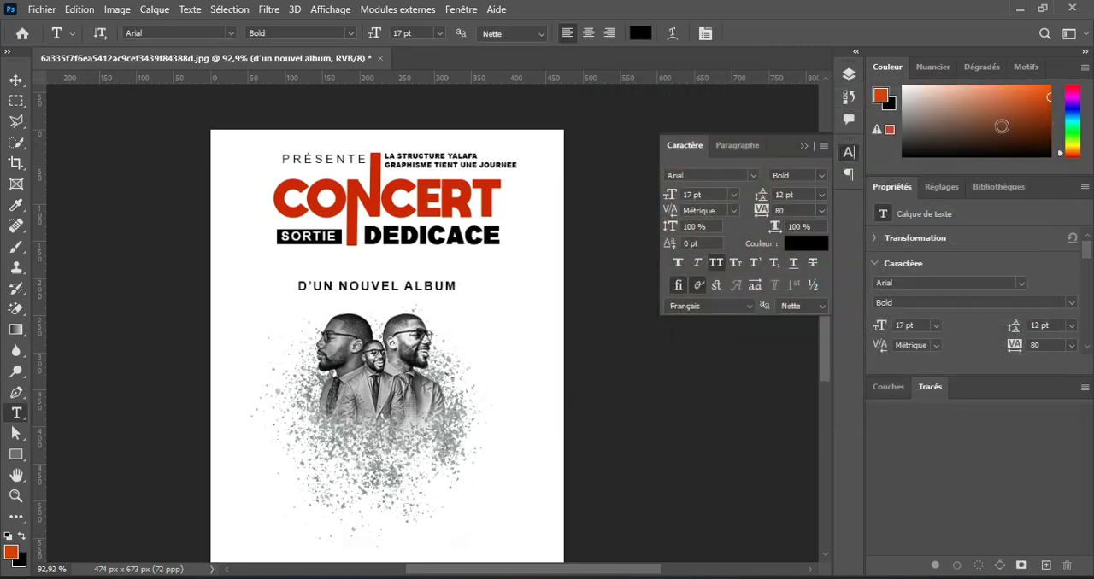
Draw a rectangle about 306 by 44 px below SORTIE and DEDICACE, with no outline and the CONCERT red as fill.
{"action": "left_click", "coordinate": [15, 455]}
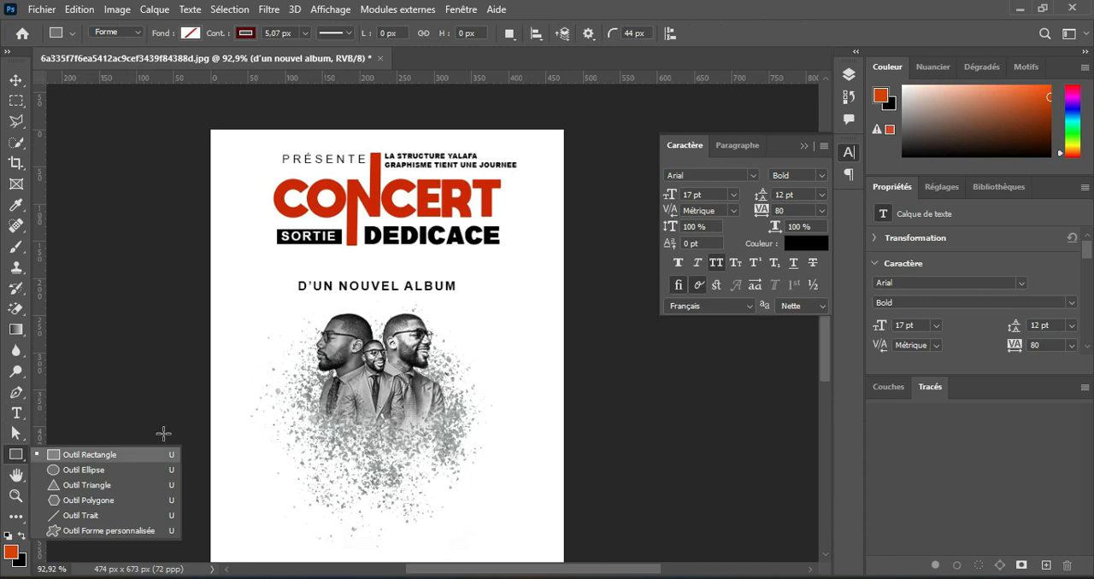
{"action": "left_click_drag", "start_coordinate": [274, 258], "coordinate": [501, 292]}
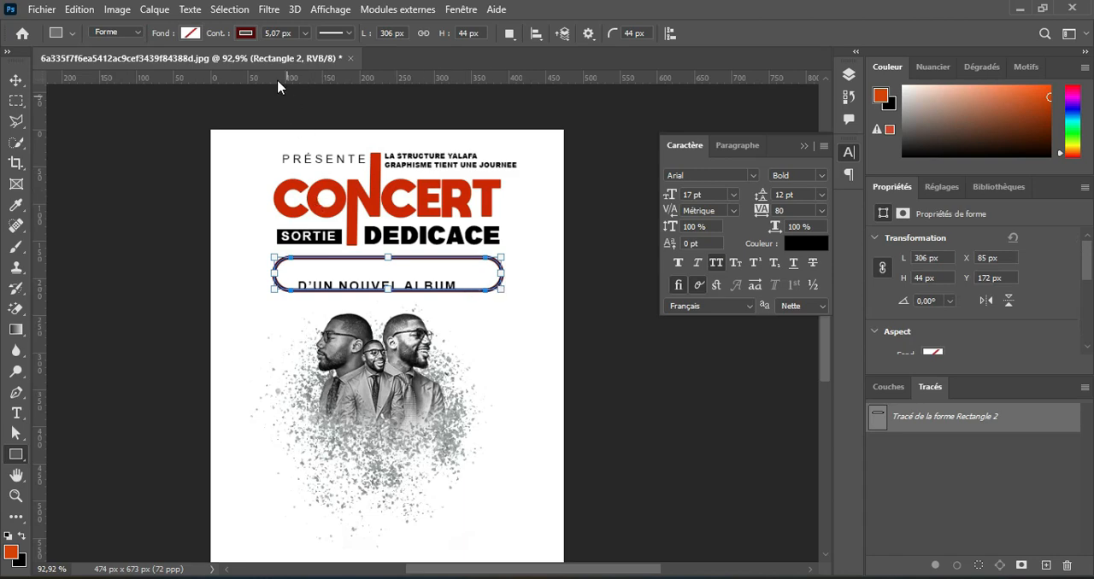
{"action": "left_click", "coordinate": [246, 34]}
{"action": "left_click", "coordinate": [151, 66]}
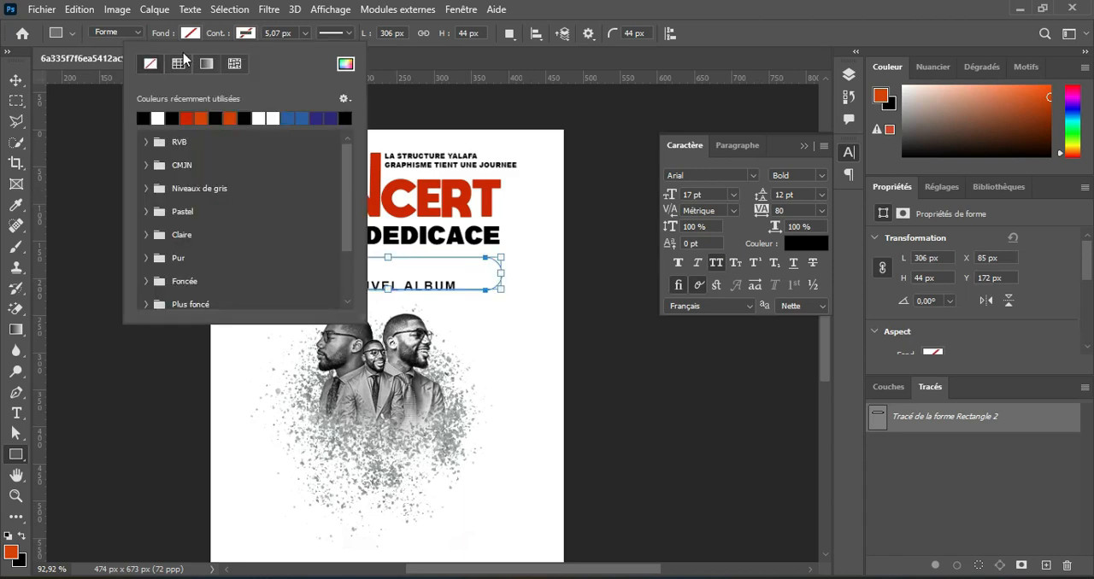
{"action": "left_click", "coordinate": [193, 34]}
{"action": "left_click", "coordinate": [135, 118]}
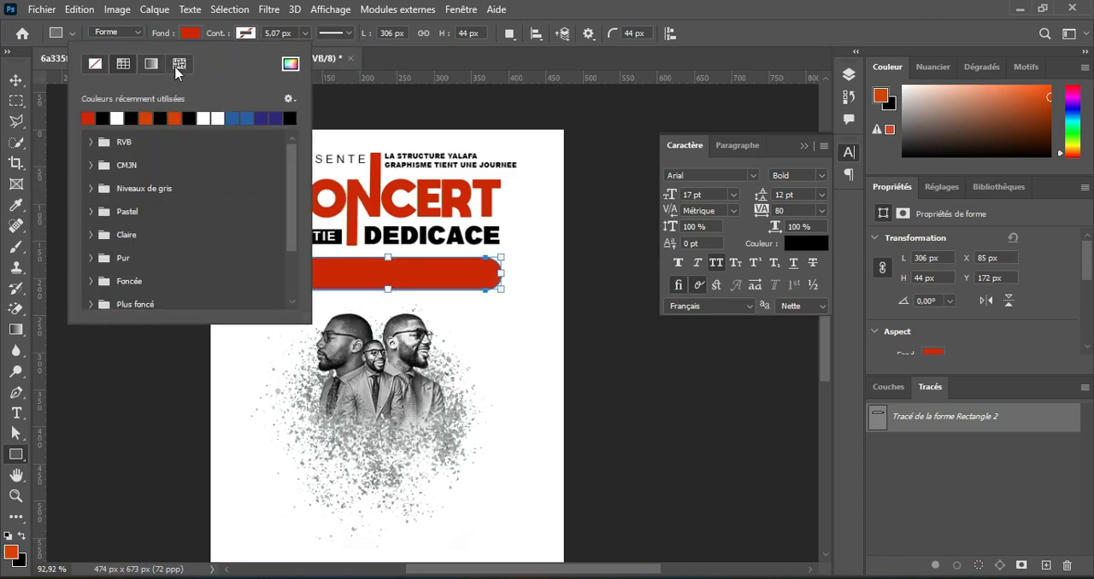
{"action": "left_click", "coordinate": [191, 33]}
Remove the corner rounding of the red rectangle so its corners are square.
{"action": "scroll", "coordinate": [330, 275], "scroll_direction": "up", "scroll_amount": 5}
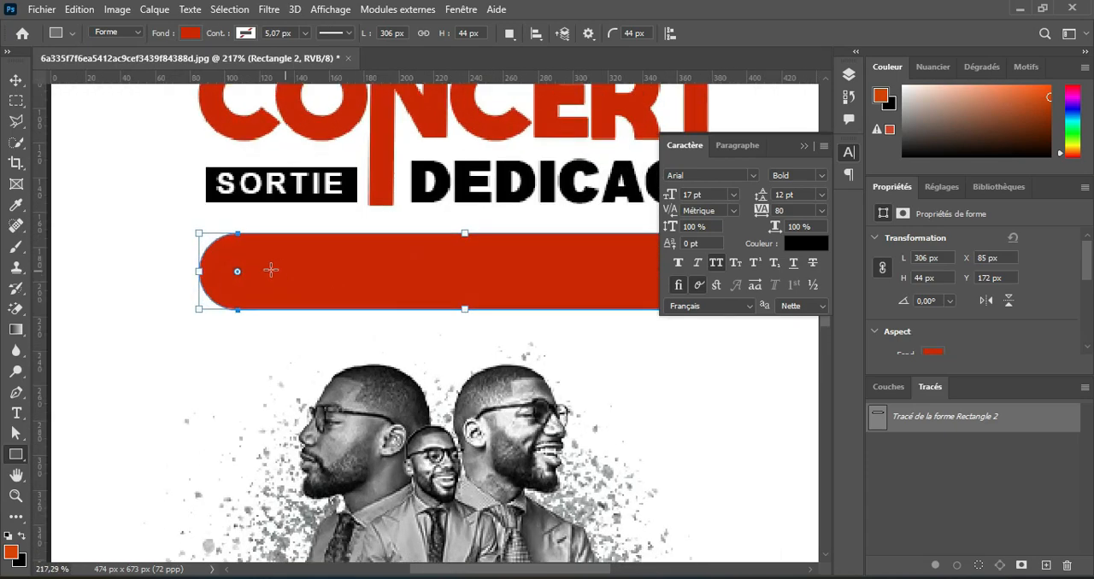
{"action": "left_click_drag", "start_coordinate": [239, 272], "coordinate": [205, 332]}
{"action": "scroll", "coordinate": [356, 261], "scroll_direction": "down", "scroll_amount": 3}
{"action": "scroll", "coordinate": [356, 262], "scroll_direction": "down", "scroll_amount": 3}
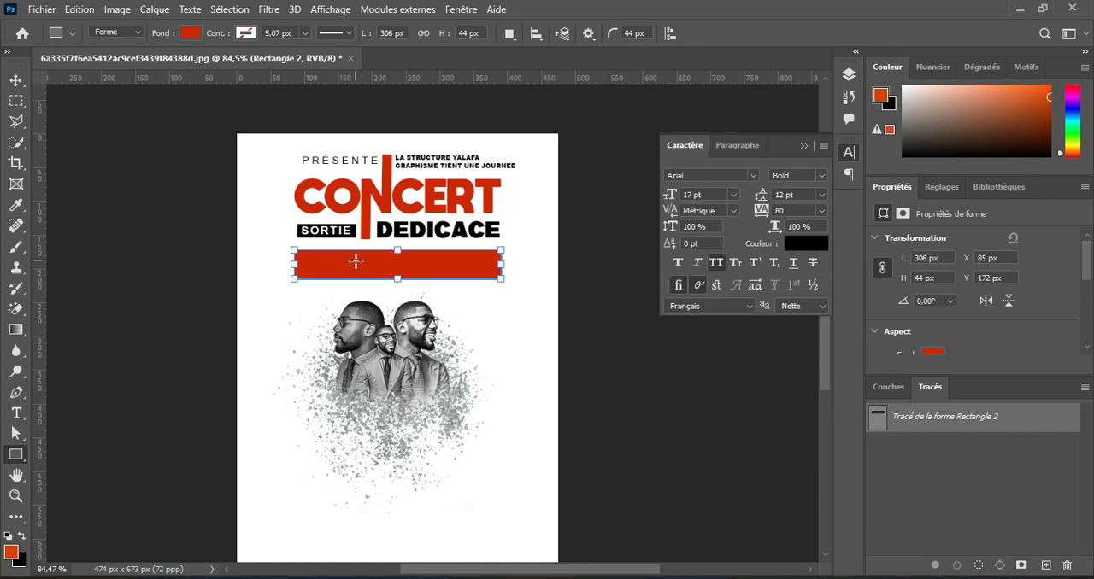
Arrange D'UN NOUVEL ALBUM in front of the red rectangle and recolour its text white, ffffff.
{"action": "left_click", "coordinate": [847, 78]}
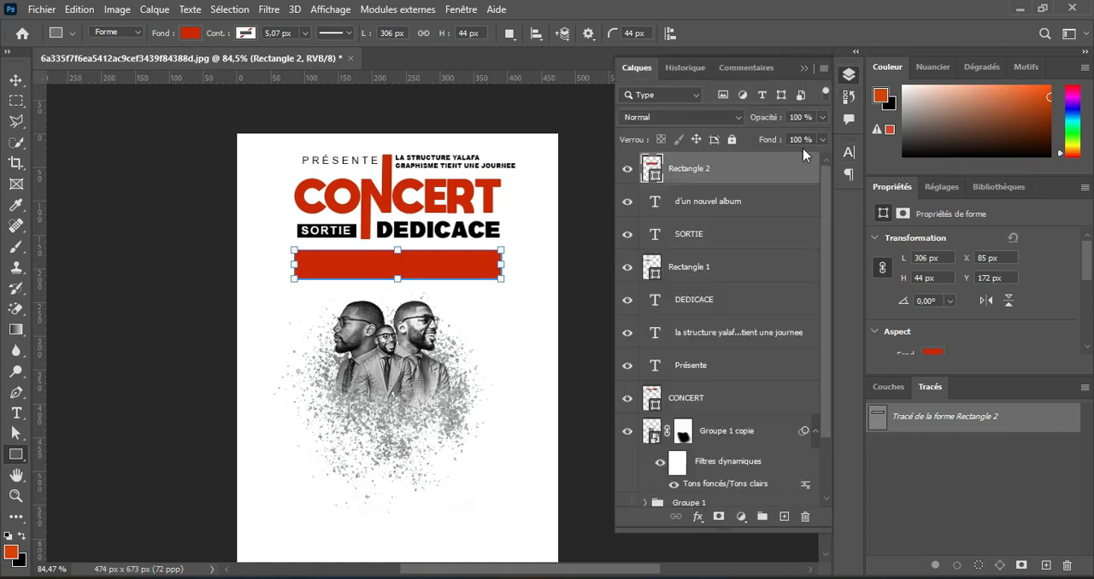
{"action": "left_click_drag", "start_coordinate": [729, 202], "coordinate": [715, 171]}
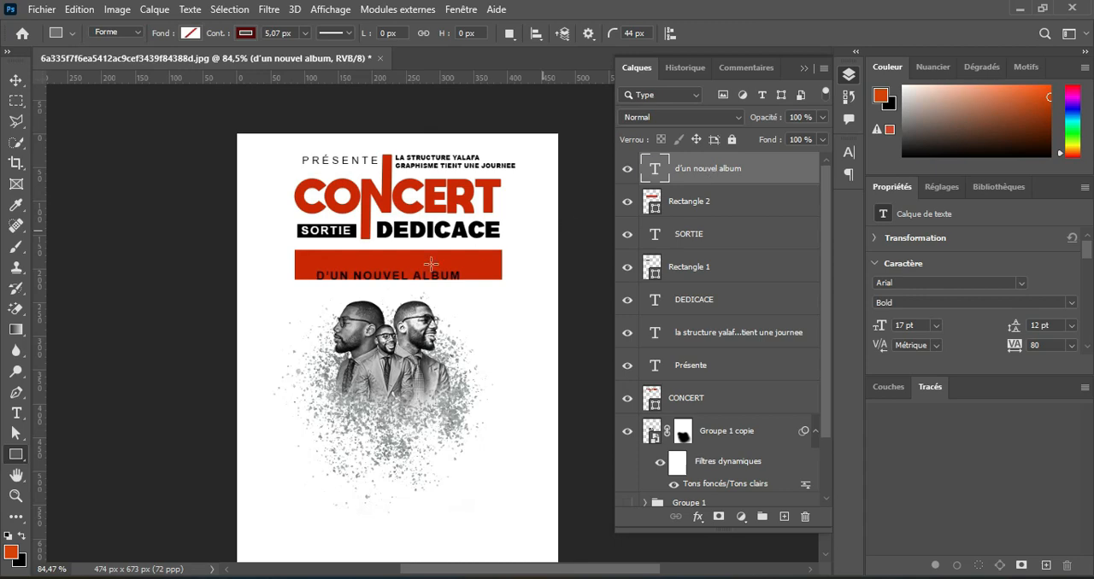
{"action": "left_click", "coordinate": [16, 413]}
{"action": "left_click", "coordinate": [634, 37]}
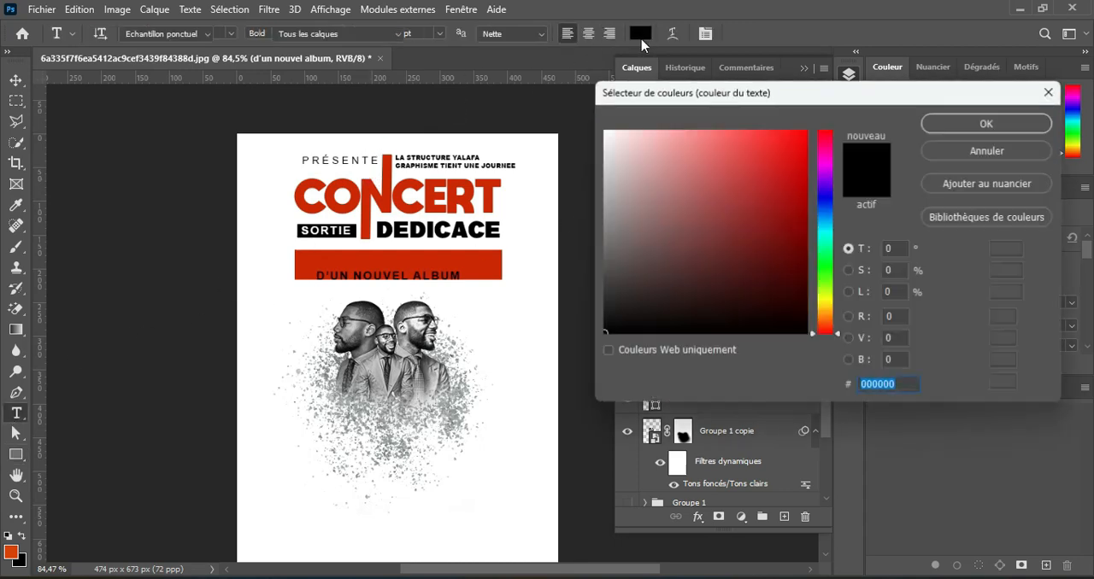
{"action": "left_click", "coordinate": [604, 131]}
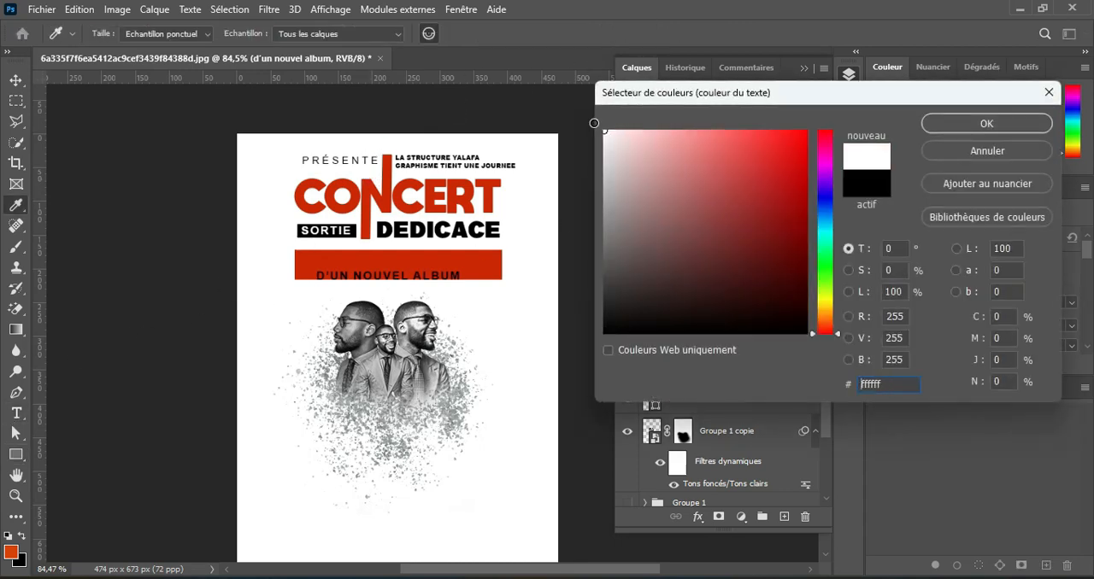
{"action": "left_click", "coordinate": [986, 124]}
Enlarge D'UN NOUVEL ALBUM to 24 pt, move it onto the red bar and scale it to 95%.
{"action": "left_click_drag", "start_coordinate": [373, 37], "coordinate": [379, 37]}
{"action": "key", "text": "v"}
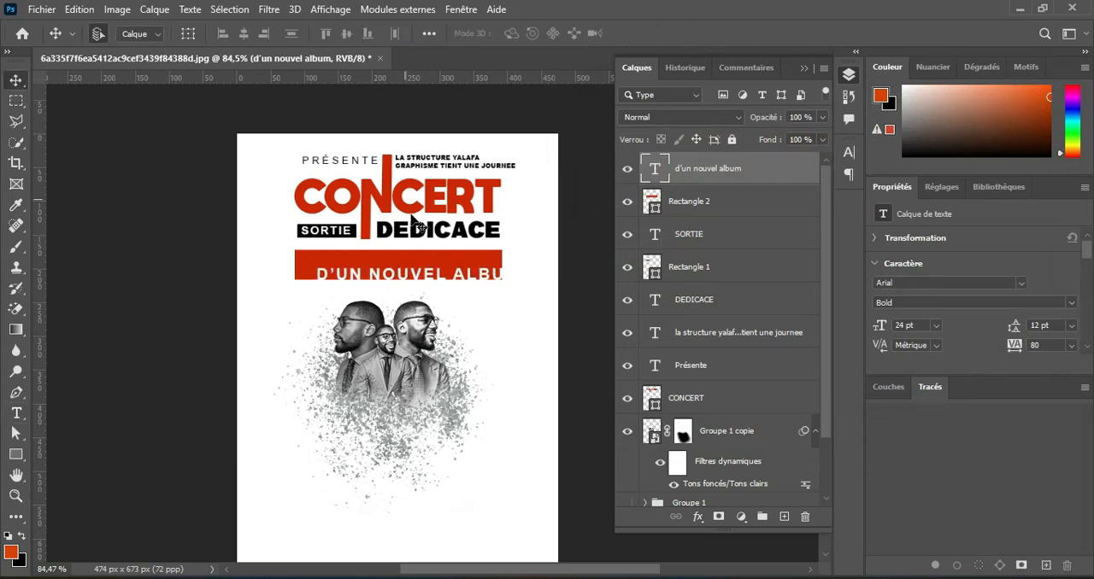
{"action": "mouse_move", "coordinate": [425, 274]}
{"action": "left_mouse_down"}
{"action": "mouse_move", "coordinate": [423, 248]}
{"action": "mouse_move", "coordinate": [406, 268]}
{"action": "left_mouse_up"}
{"action": "key", "text": "ctrl+t"}
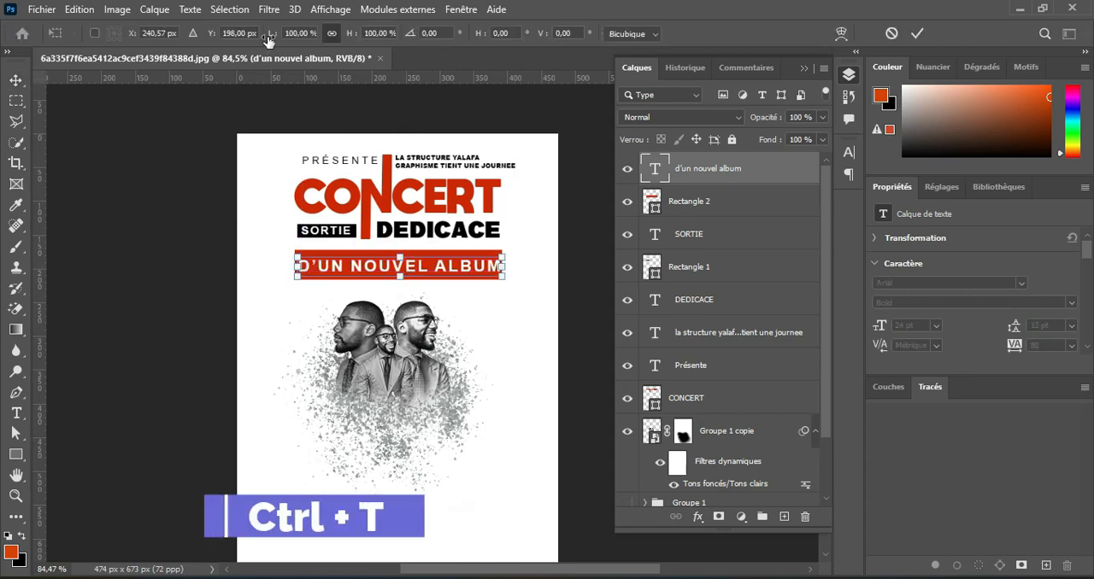
{"action": "left_click_drag", "start_coordinate": [268, 41], "coordinate": [263, 41]}
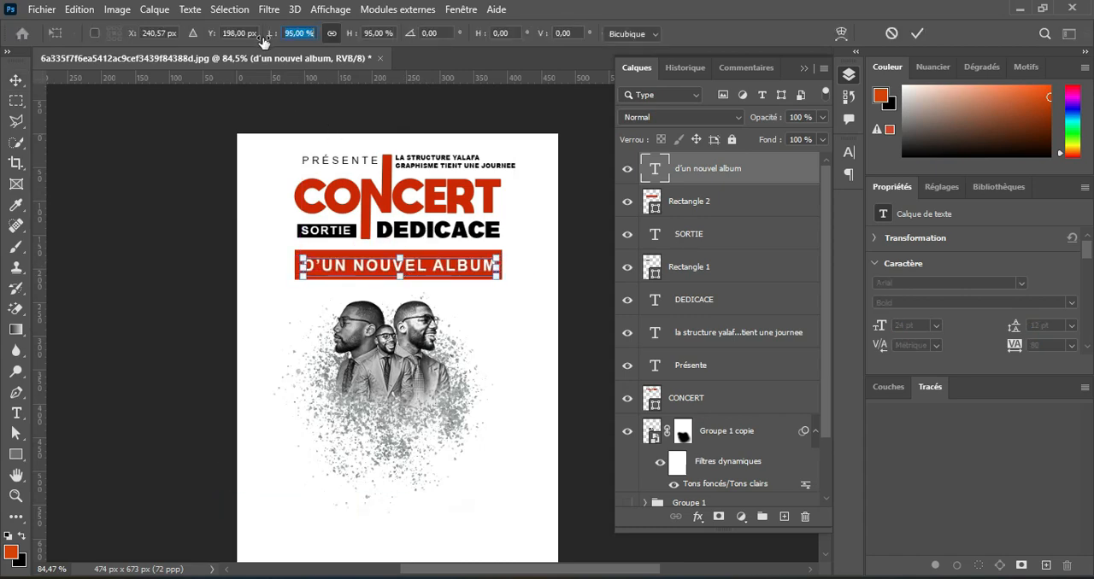
{"action": "left_click", "coordinate": [918, 33]}
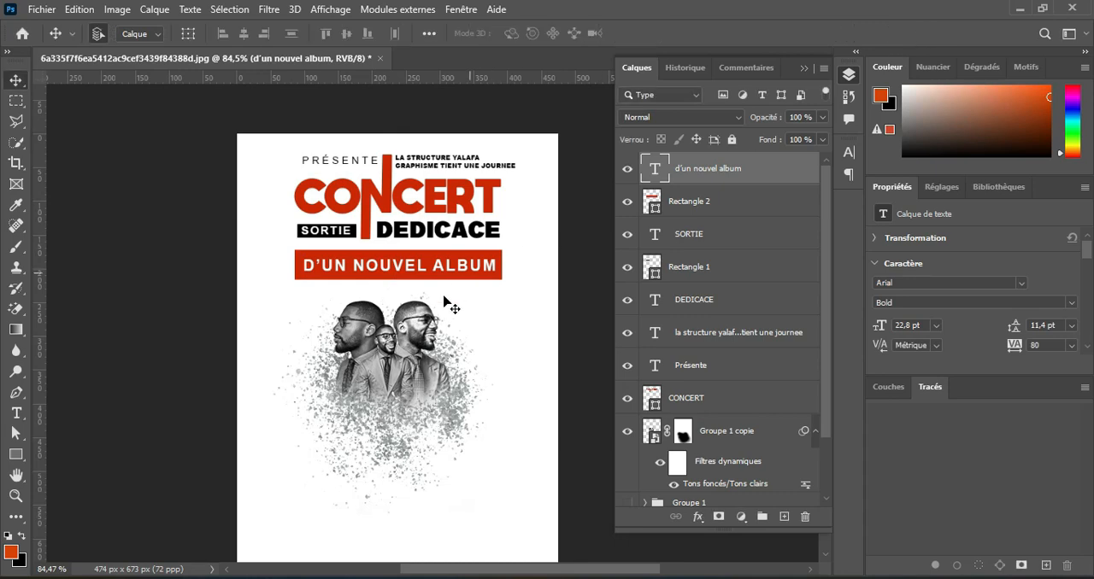
Draw an unfilled rectangle about 306 by 331 px around the portraits, directly below the red bar.
{"action": "left_click", "coordinate": [414, 357]}
{"action": "scroll", "coordinate": [414, 357], "scroll_direction": "down", "scroll_amount": 1}
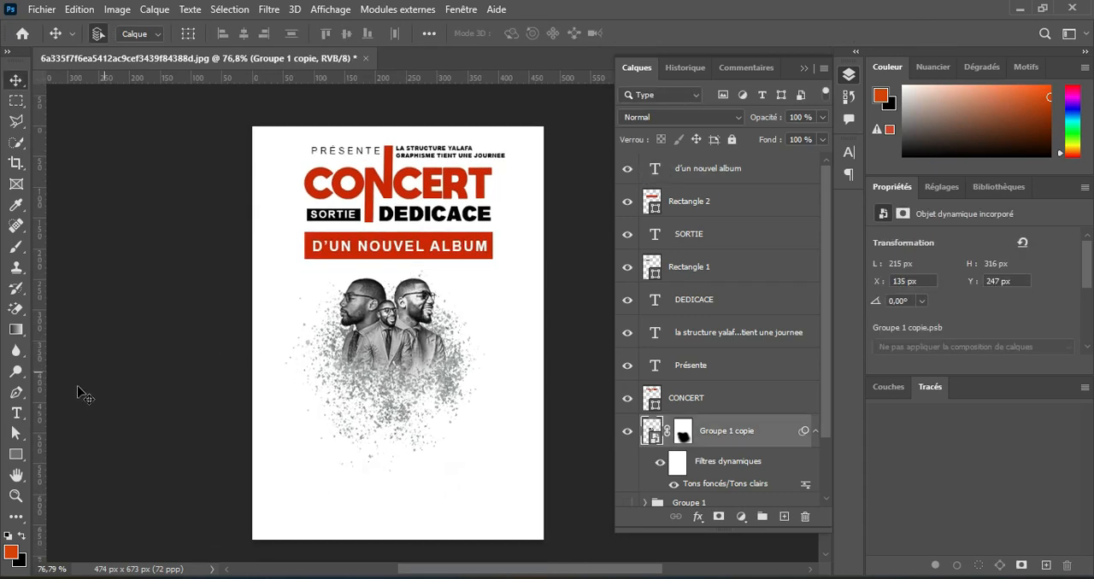
{"action": "left_click", "coordinate": [16, 454]}
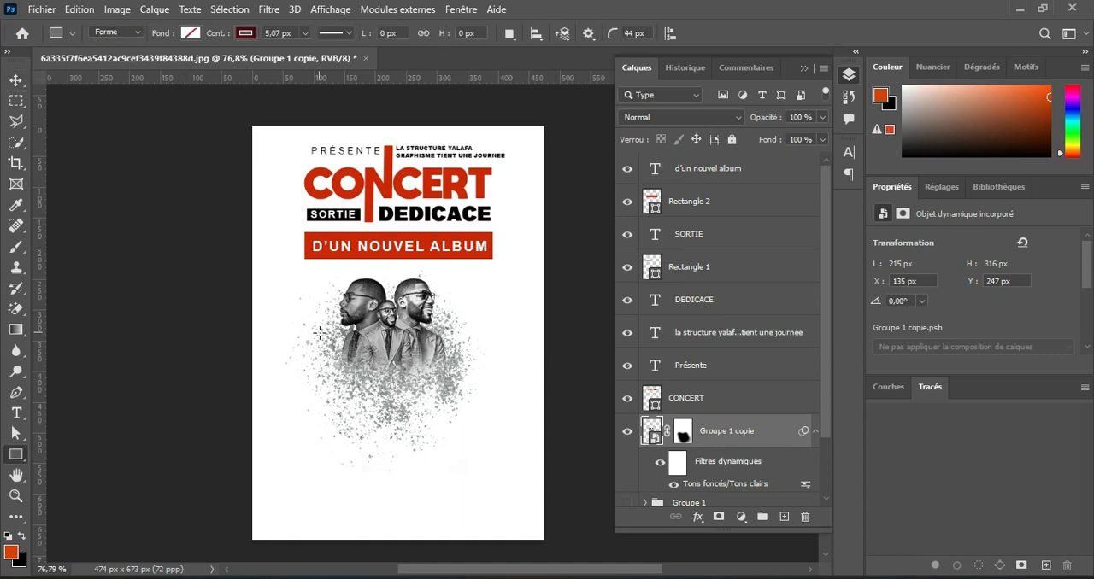
{"action": "left_click_drag", "start_coordinate": [304, 258], "coordinate": [491, 462]}
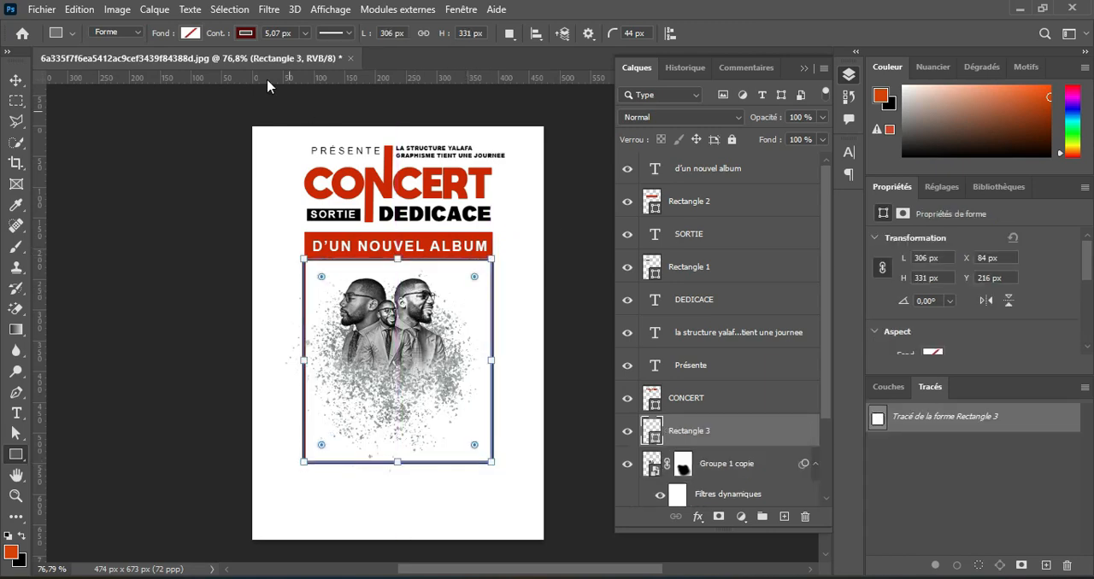
Give the portrait frame a red outline matching the bar, 3.15 px thick.
{"action": "left_click", "coordinate": [246, 32]}
{"action": "left_click", "coordinate": [142, 117]}
{"action": "left_click", "coordinate": [251, 35]}
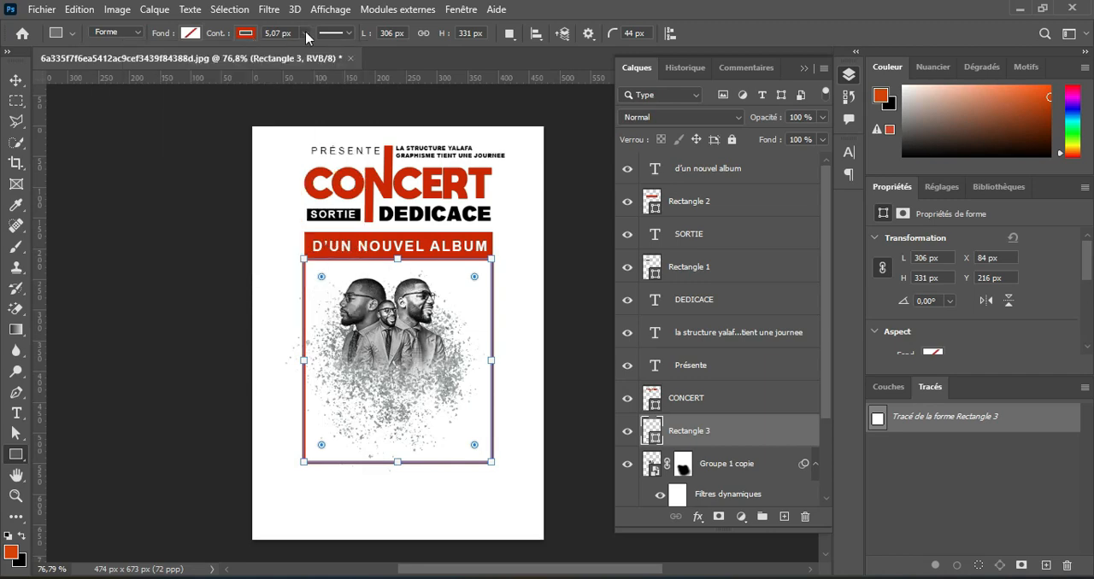
{"action": "left_click_drag", "start_coordinate": [306, 52], "coordinate": [303, 52]}
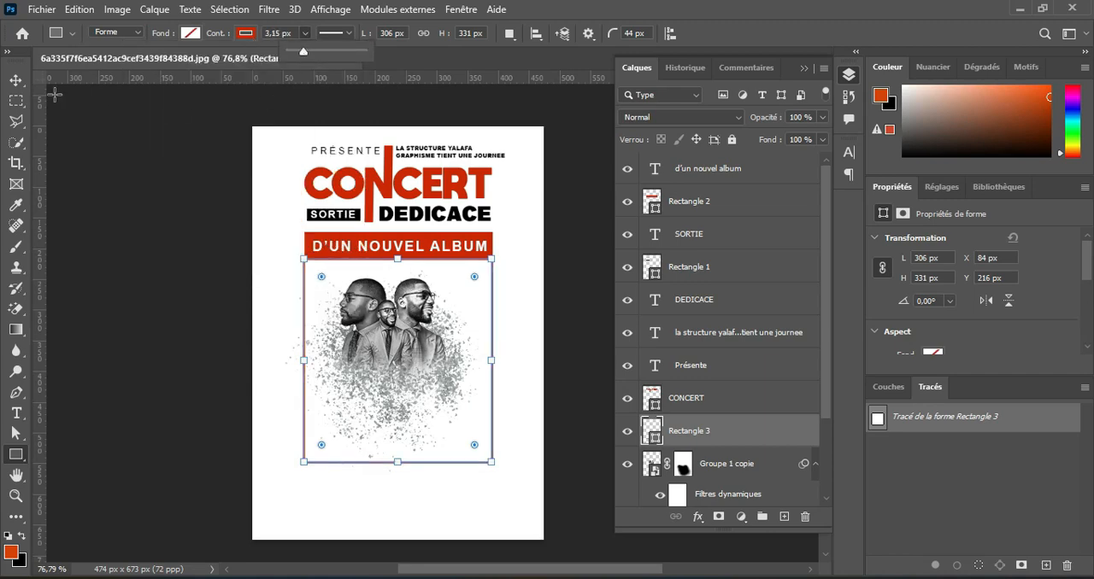
{"action": "left_click", "coordinate": [15, 79]}
{"action": "left_click", "coordinate": [720, 406]}
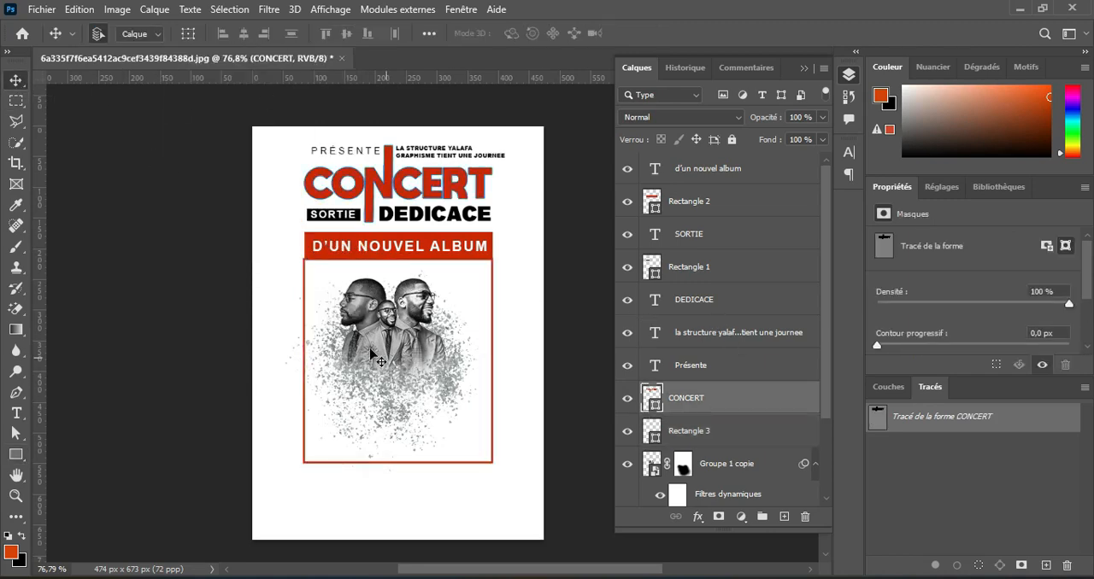
Add the text 30 OCT just below the portrait frame and recolour it with the red sampled from the CONCERT title.
{"action": "scroll", "coordinate": [387, 365], "scroll_direction": "up", "scroll_amount": 5}
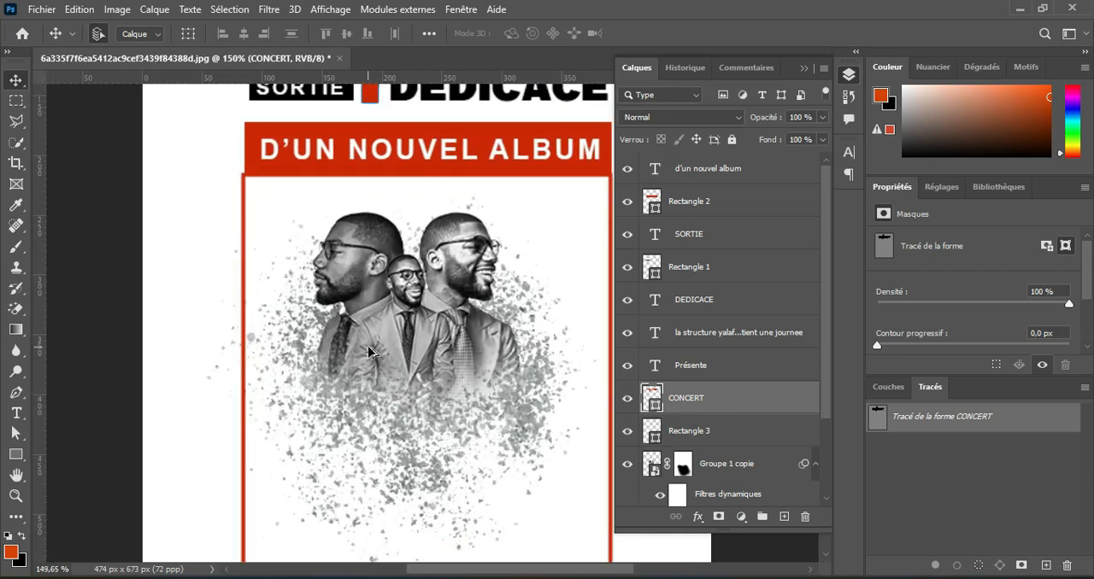
{"action": "scroll", "coordinate": [369, 351], "scroll_direction": "down", "scroll_amount": 5}
{"action": "left_click", "coordinate": [16, 412]}
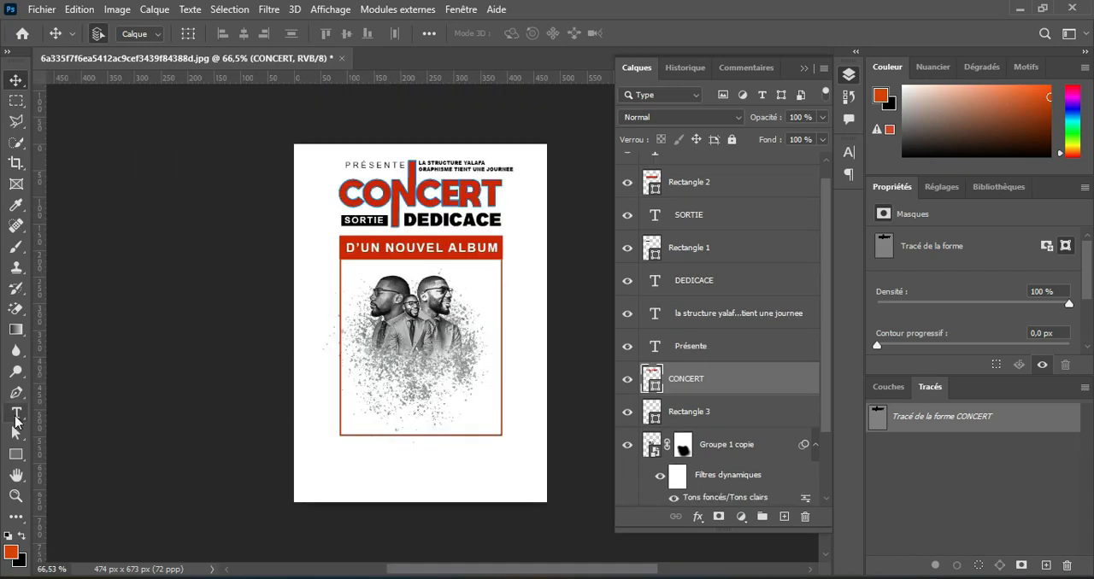
{"action": "left_click", "coordinate": [351, 450]}
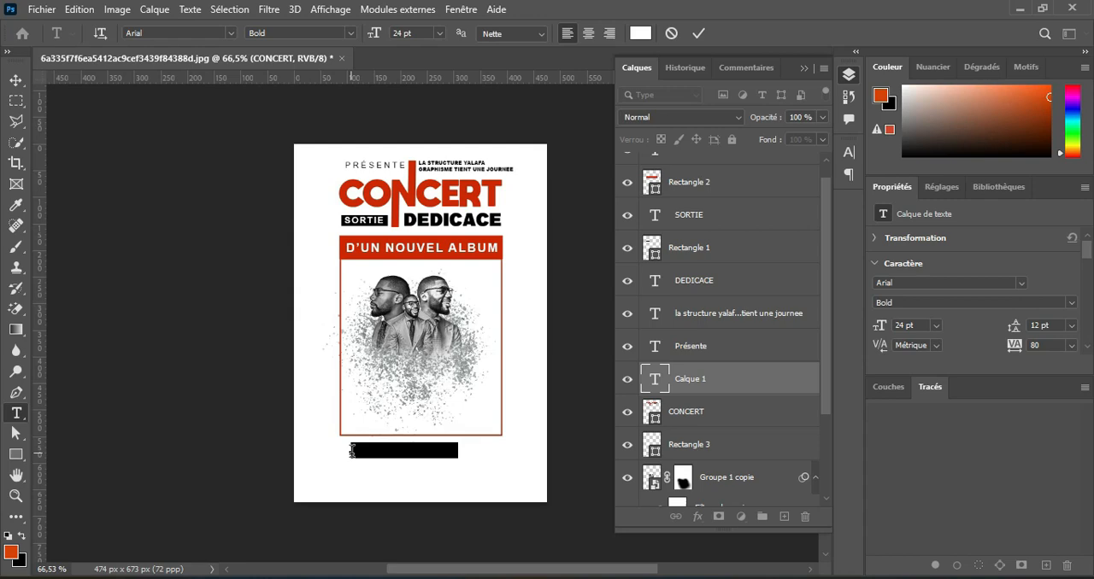
{"action": "key", "text": "BackSpace"}
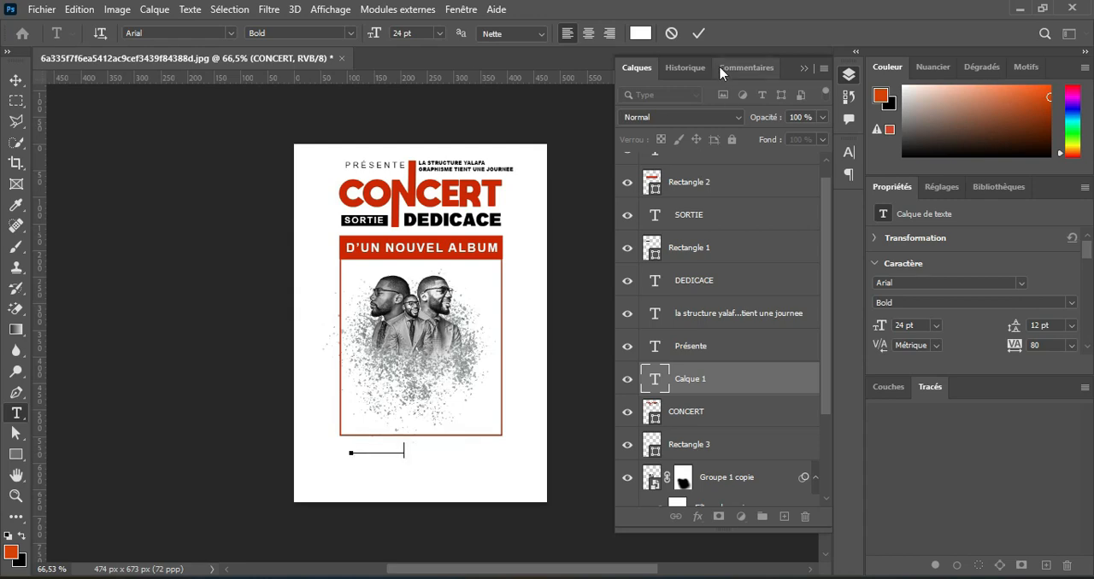
{"action": "left_click", "coordinate": [698, 34]}
{"action": "left_click", "coordinate": [640, 33]}
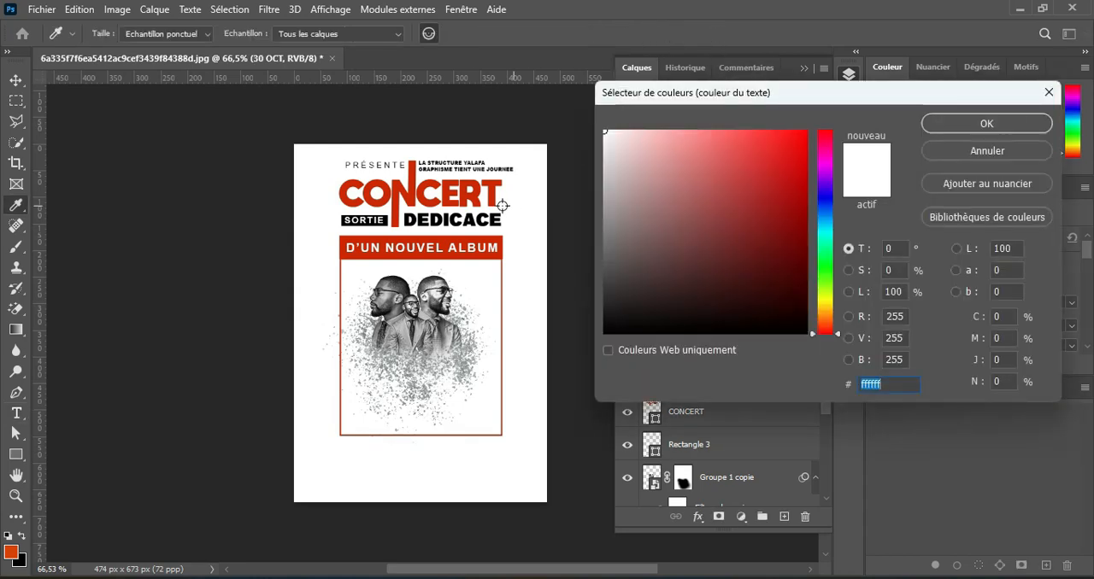
{"action": "left_click", "coordinate": [477, 195]}
{"action": "left_click", "coordinate": [958, 125]}
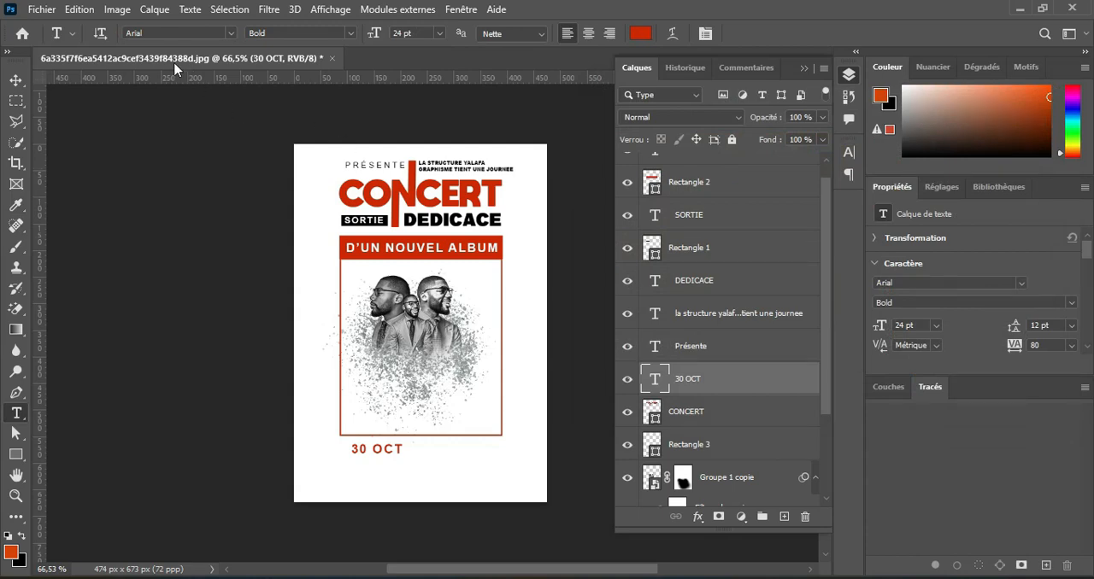
Set 30 OCT in the a Big Deal font at 42 pt and place it clear of the frame's lower edge.
{"action": "left_click", "coordinate": [230, 34]}
{"action": "left_click", "coordinate": [403, 105]}
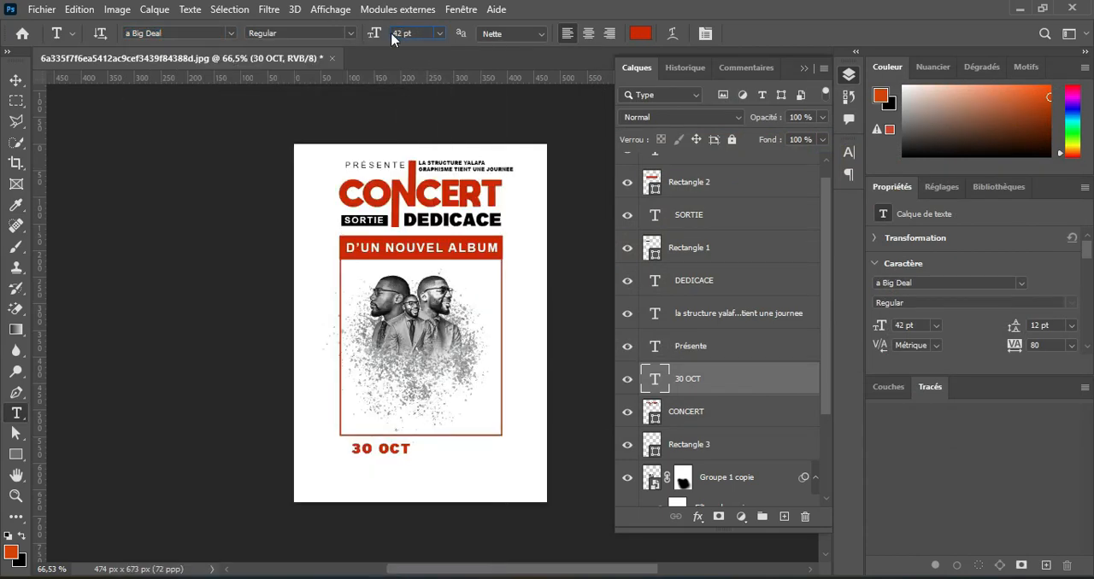
{"action": "left_click", "coordinate": [16, 80]}
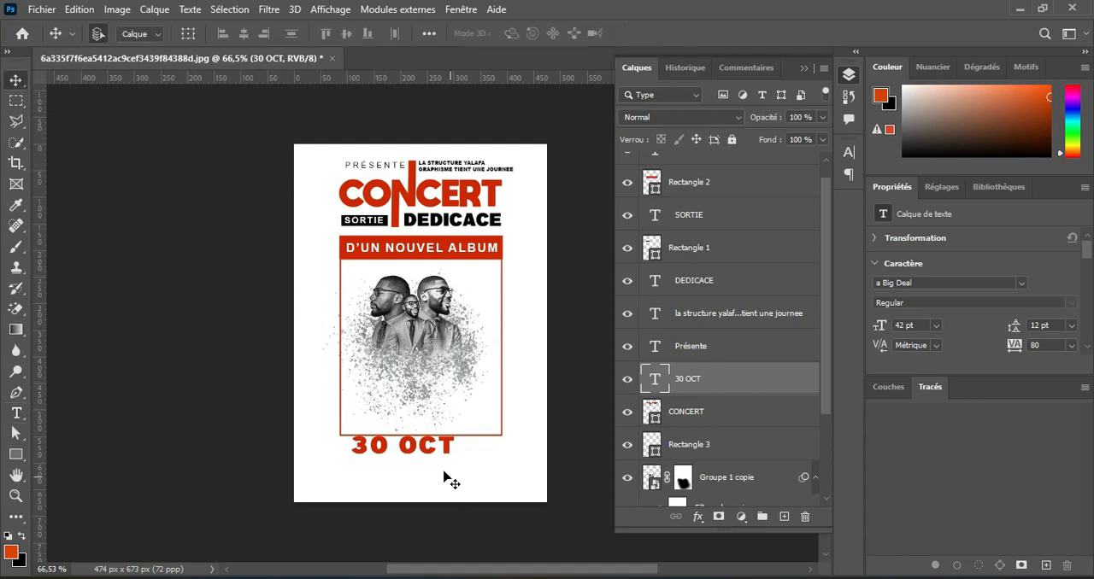
{"action": "left_click_drag", "start_coordinate": [443, 459], "coordinate": [421, 455]}
Add a red two-line text reading 20 over 24 to the right of 30 OCT, with 47 pt leading.
{"action": "left_click", "coordinate": [16, 414]}
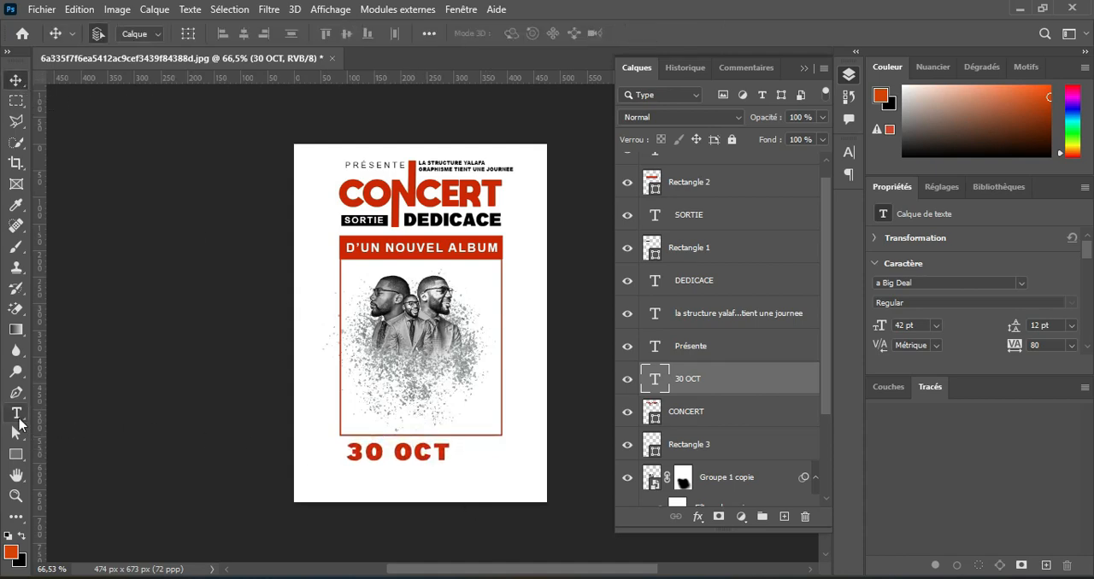
{"action": "left_click", "coordinate": [496, 461]}
{"action": "type", "text": "20"}
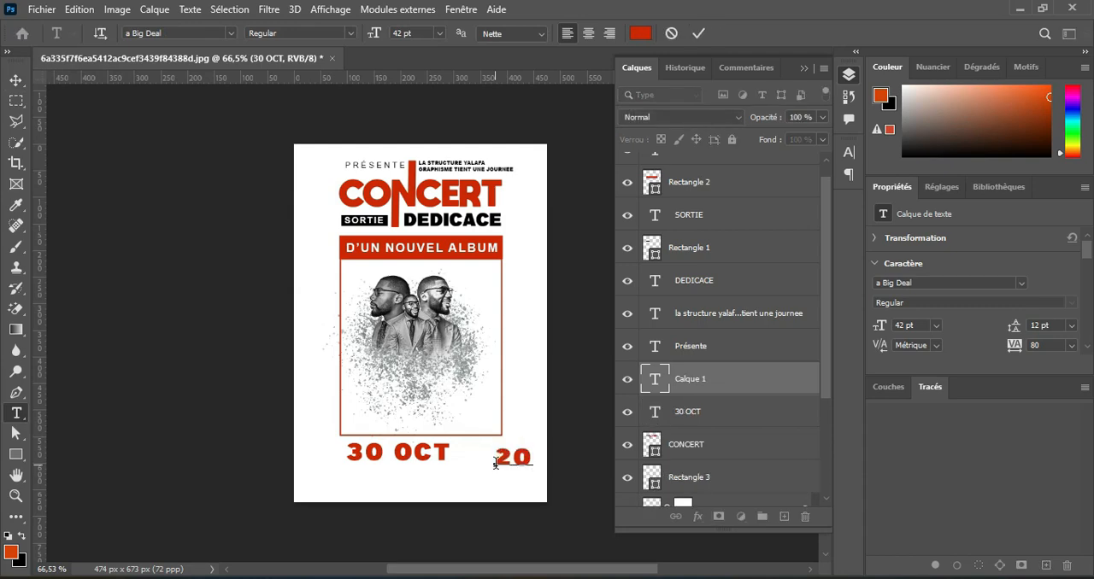
{"action": "left_click", "coordinate": [698, 33]}
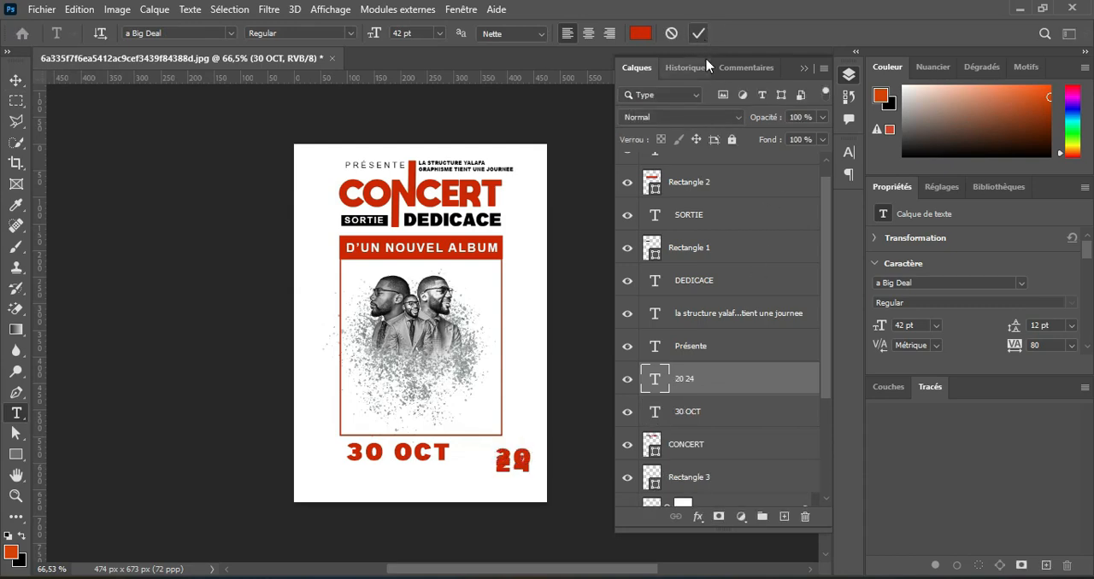
{"action": "left_click", "coordinate": [705, 33]}
{"action": "left_click", "coordinate": [821, 194]}
{"action": "left_click", "coordinate": [818, 208]}
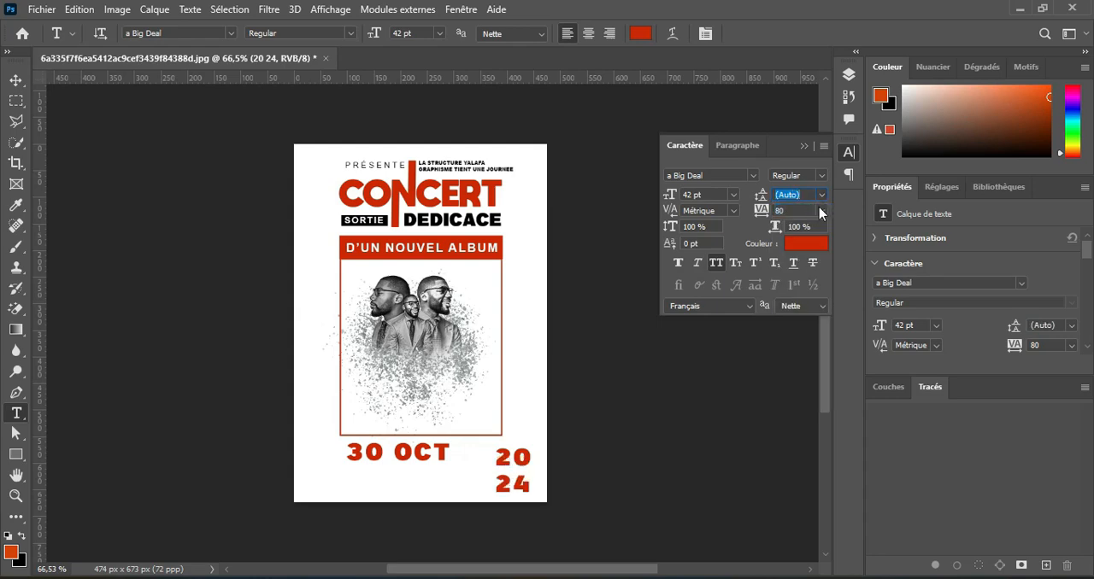
{"action": "left_click_drag", "start_coordinate": [762, 203], "coordinate": [759, 203]}
Move the 20 24 text close beside 30 OCT and scale it down to 33 pt.
{"action": "left_click", "coordinate": [15, 81]}
{"action": "left_click_drag", "start_coordinate": [523, 446], "coordinate": [443, 457]}
{"action": "left_click_drag", "start_coordinate": [471, 456], "coordinate": [471, 454]}
{"action": "key", "text": "ctrl+t"}
{"action": "left_click_drag", "start_coordinate": [481, 490], "coordinate": [481, 479]}
{"action": "left_click", "coordinate": [919, 34]}
Draw a rectangle about 87 by 78 px over the 20 24 text, with no outline and a black fill.
{"action": "key", "text": "u"}
{"action": "scroll", "coordinate": [508, 447], "scroll_direction": "up", "scroll_amount": 2}
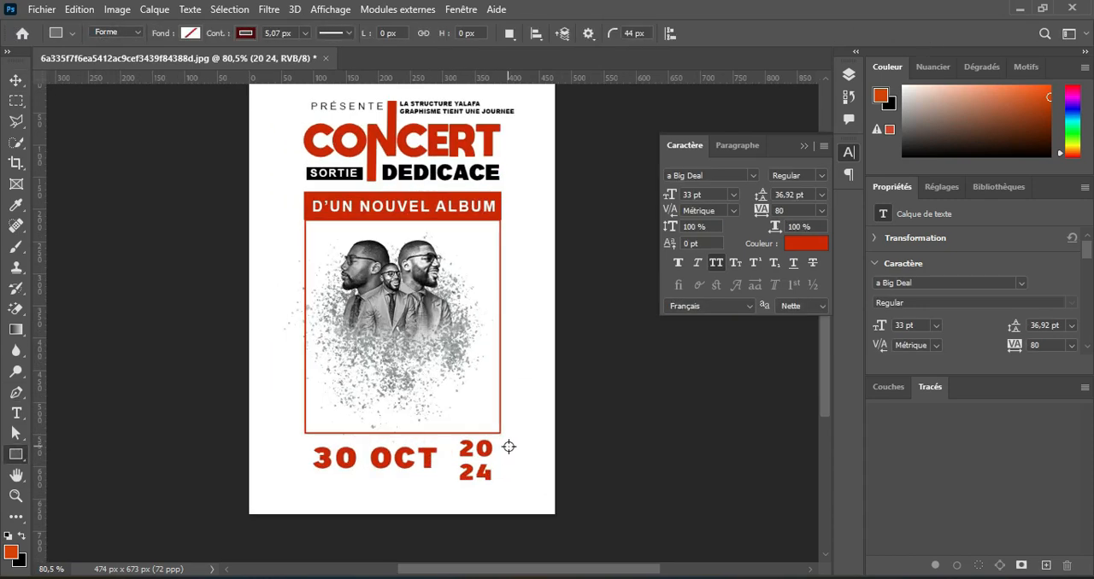
{"action": "scroll", "coordinate": [509, 447], "scroll_direction": "up", "scroll_amount": 1}
{"action": "left_click_drag", "start_coordinate": [441, 437], "coordinate": [529, 432]}
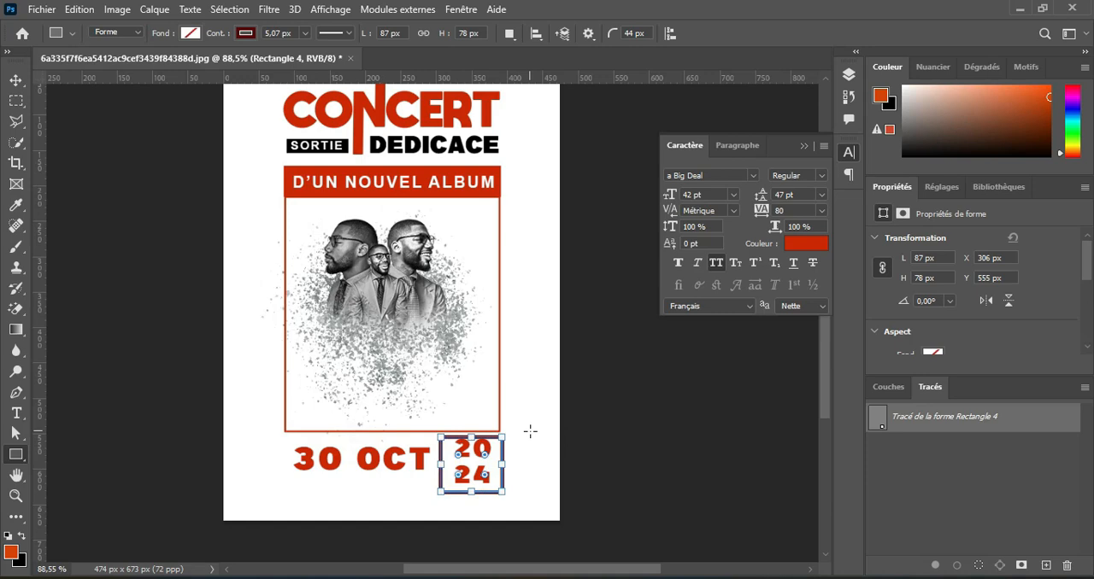
{"action": "left_click", "coordinate": [246, 36]}
{"action": "left_click", "coordinate": [152, 65]}
{"action": "left_click", "coordinate": [190, 34]}
{"action": "left_click", "coordinate": [137, 115]}
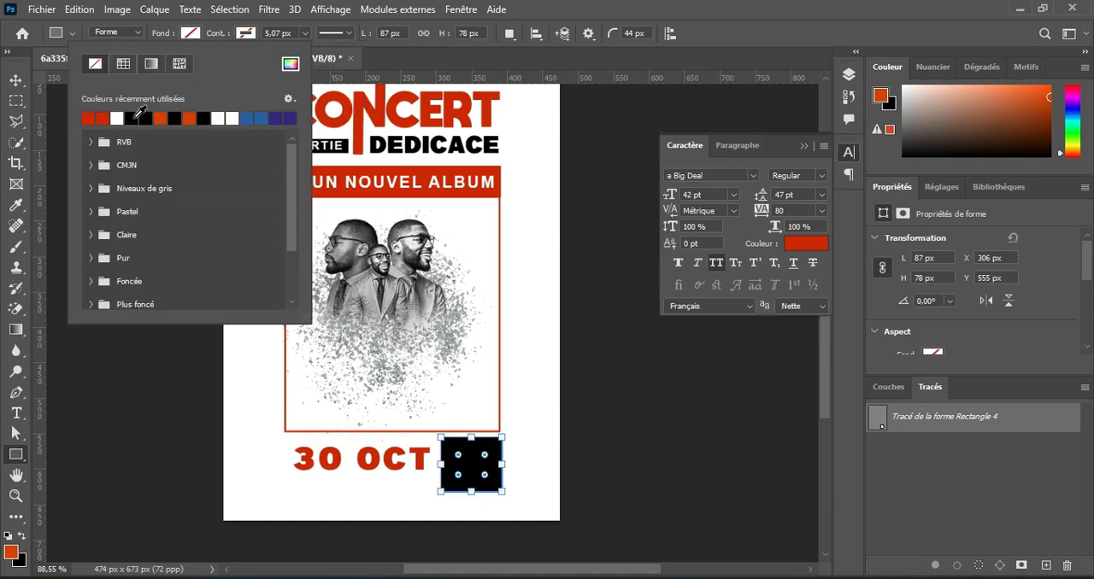
{"action": "left_click", "coordinate": [189, 35]}
Arrange the black rectangle behind 20 24, centre the text on it and recolour the text white, ffffff.
{"action": "left_click", "coordinate": [15, 80]}
{"action": "left_click", "coordinate": [849, 74]}
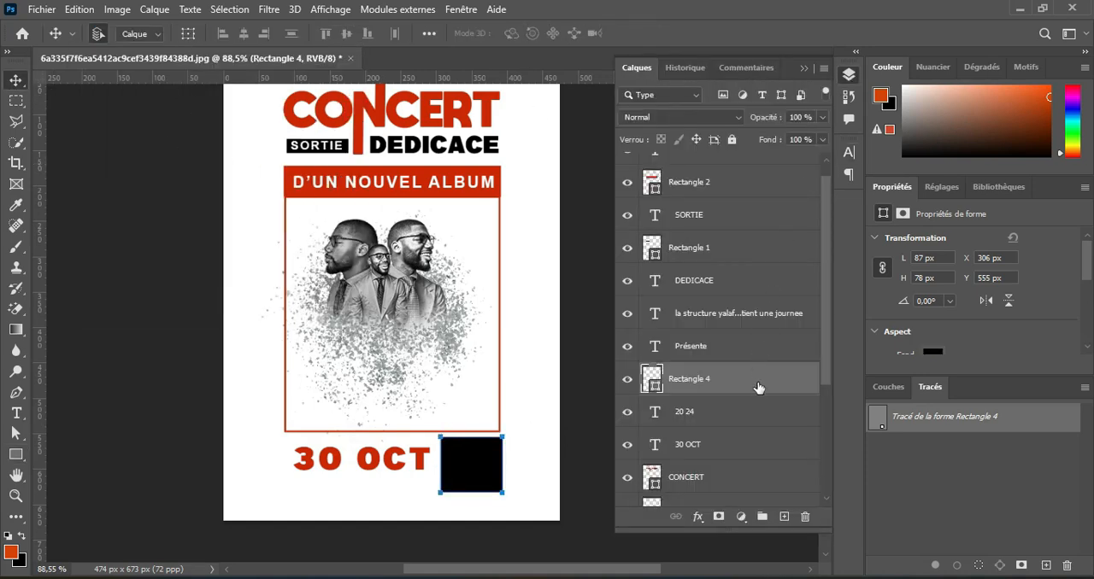
{"action": "left_click_drag", "start_coordinate": [748, 418], "coordinate": [750, 424]}
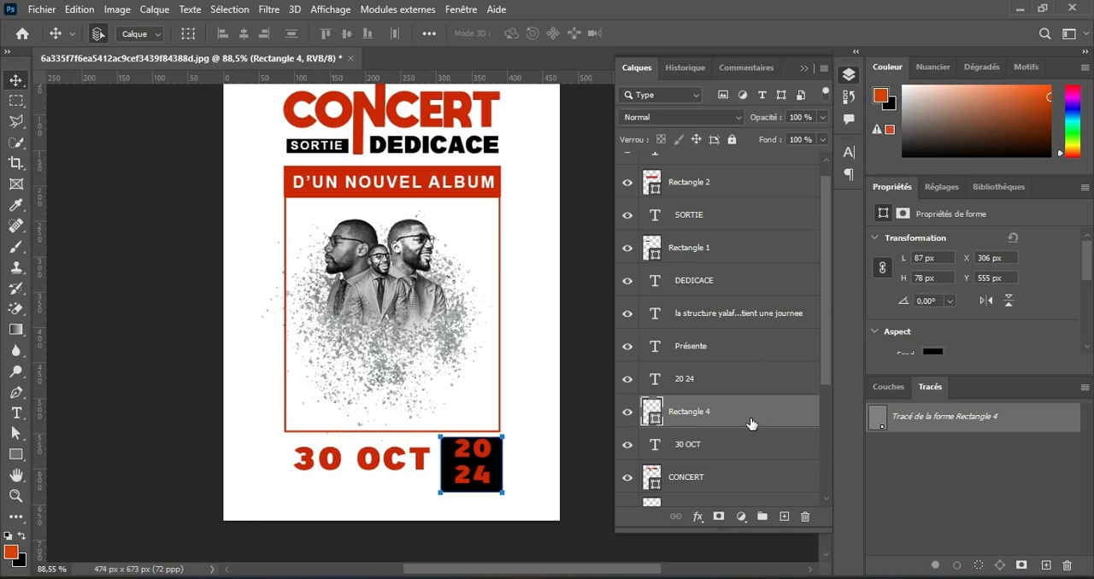
{"action": "left_click", "coordinate": [485, 478]}
{"action": "left_click", "coordinate": [16, 413]}
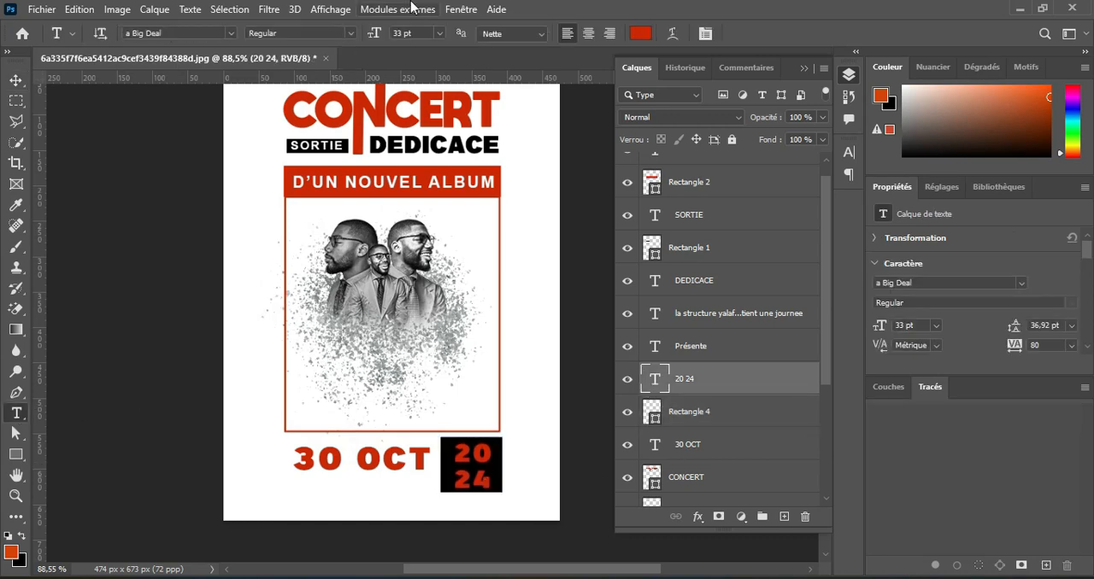
{"action": "left_click", "coordinate": [640, 32]}
{"action": "type", "text": "ffffff"}
{"action": "left_click", "coordinate": [969, 119]}
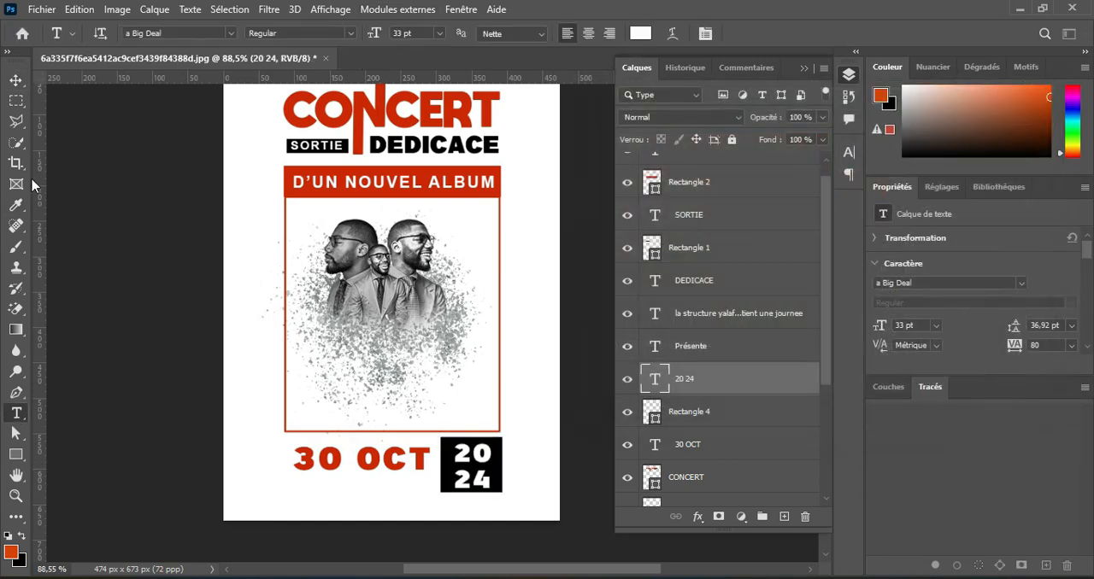
Add the two-line text AU GRAND STADE PALAI DU PEUPLE? / SUR LA GRANDE ROUTE below the date in Arial Bold, 14 pt.
{"action": "left_click", "coordinate": [399, 473]}
{"action": "left_click", "coordinate": [15, 413]}
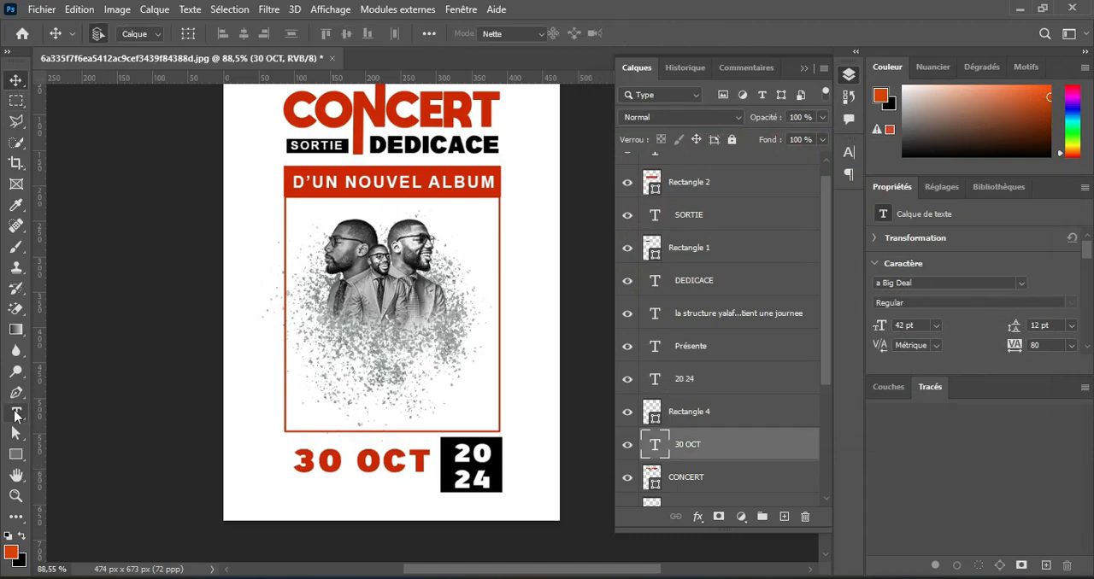
{"action": "left_click", "coordinate": [311, 493]}
{"action": "left_click", "coordinate": [229, 34]}
{"action": "left_click", "coordinate": [399, 107]}
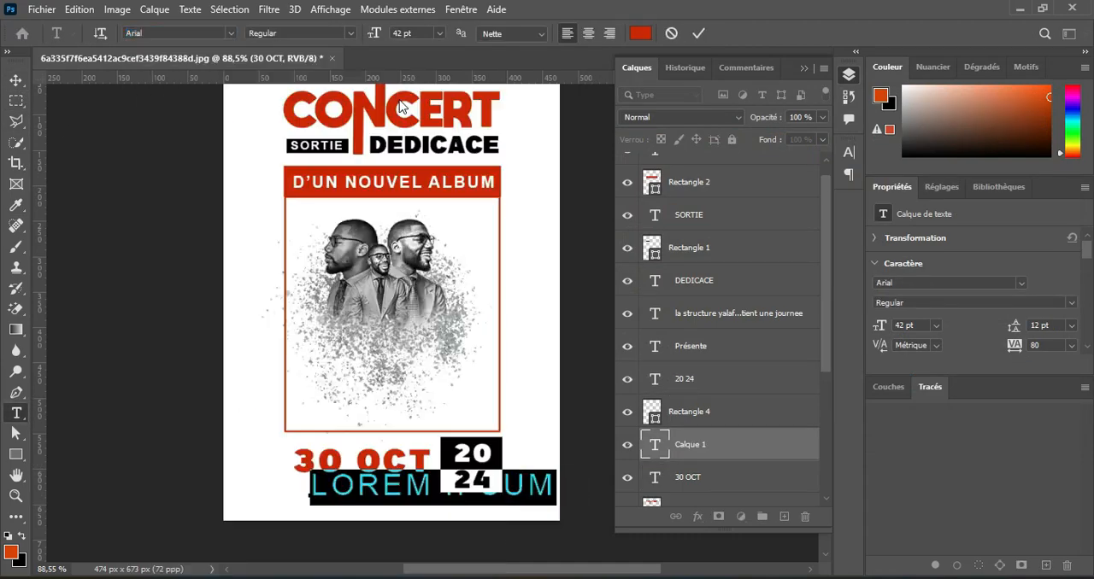
{"action": "left_click", "coordinate": [350, 33]}
{"action": "left_click", "coordinate": [290, 129]}
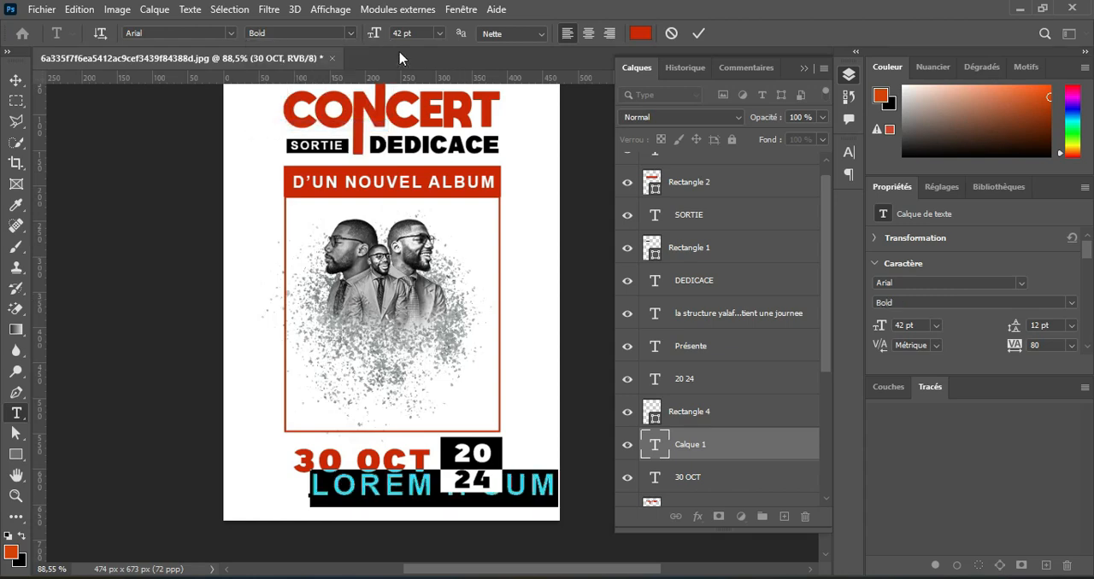
{"action": "left_click_drag", "start_coordinate": [374, 34], "coordinate": [352, 48]}
{"action": "type", "text": "AU GRAND STADE PALAI DU PEUPLE?"}
{"action": "key", "text": "Return"}
{"action": "type", "text": "SUR  LA GRANDE ROUTE"}
{"action": "left_click", "coordinate": [698, 32]}
Set the tracking of the two-line venue text to 0.
{"action": "left_click", "coordinate": [705, 32]}
{"action": "left_click", "coordinate": [797, 195]}
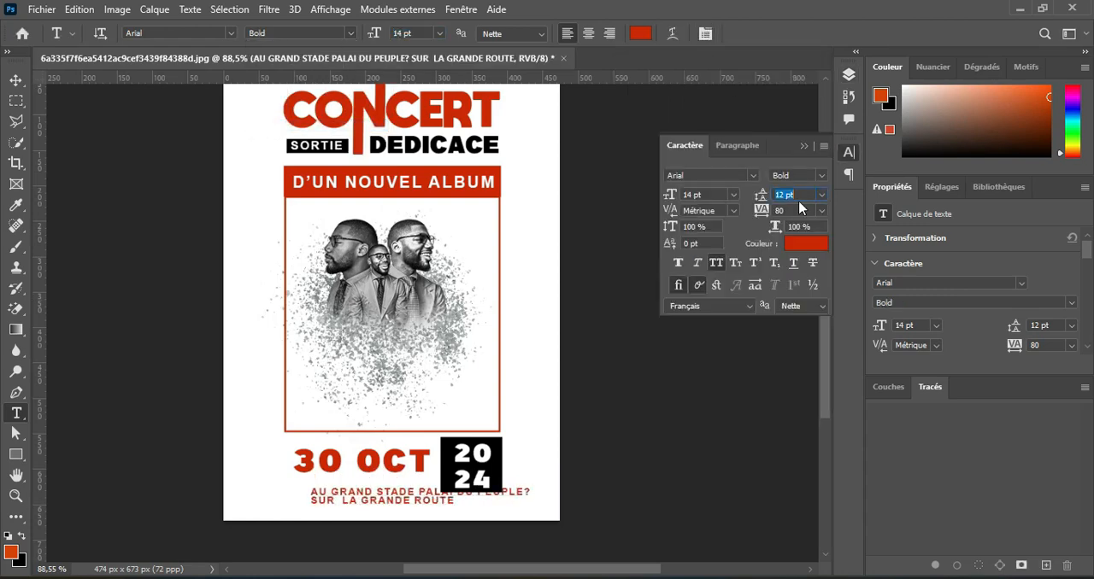
{"action": "left_click", "coordinate": [822, 210]}
{"action": "left_click", "coordinate": [807, 308]}
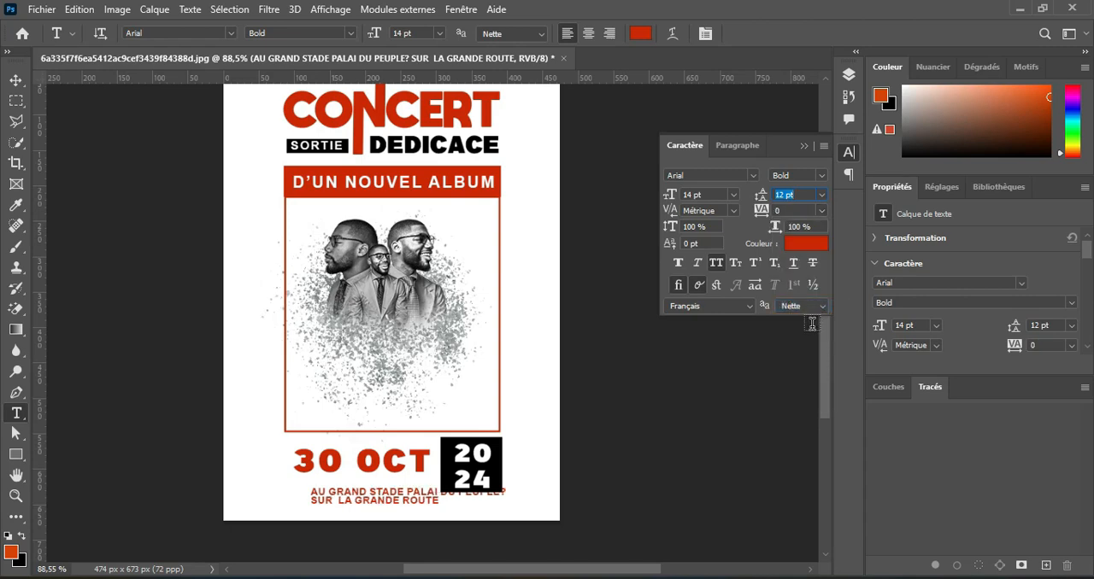
Scale the black box and its 20 24 text down together so they clear the venue text.
{"action": "key", "text": "v"}
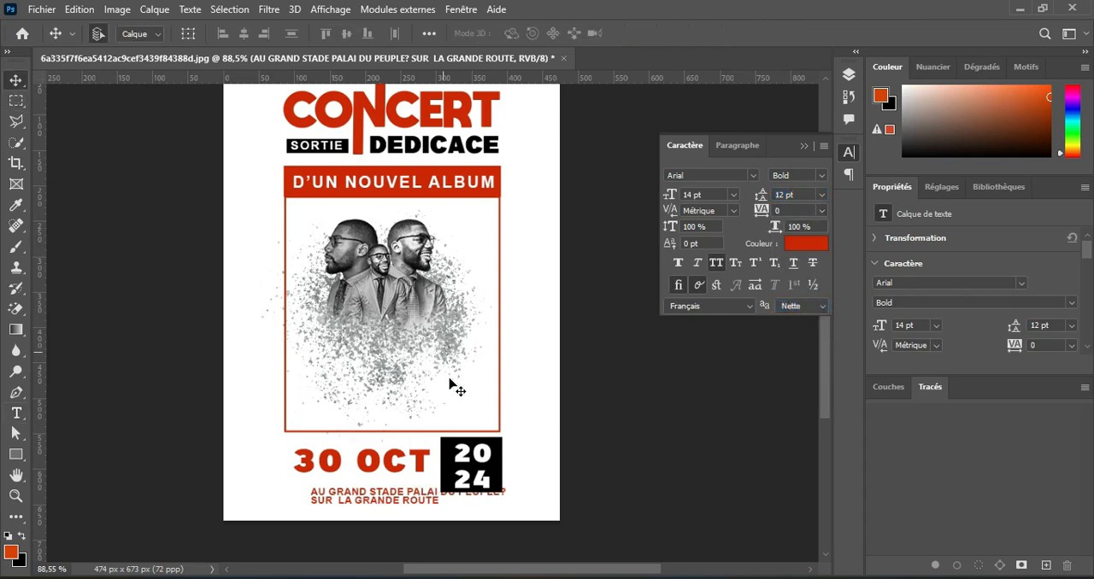
{"action": "left_click", "coordinate": [443, 443]}
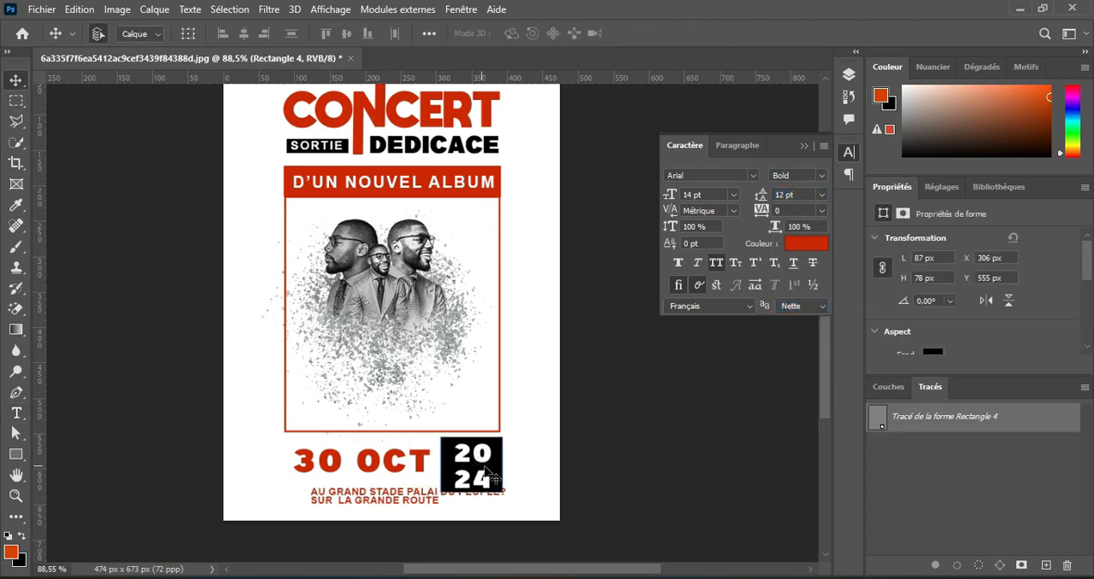
{"action": "key", "text": "ctrl+t"}
{"action": "left_click_drag", "start_coordinate": [507, 493], "coordinate": [489, 476]}
{"action": "key", "text": "Return"}
Shift the venue text slightly left under the date and delete the question mark after PEUPLE.
{"action": "left_click_drag", "start_coordinate": [406, 500], "coordinate": [396, 497]}
{"action": "double_click", "coordinate": [395, 500]}
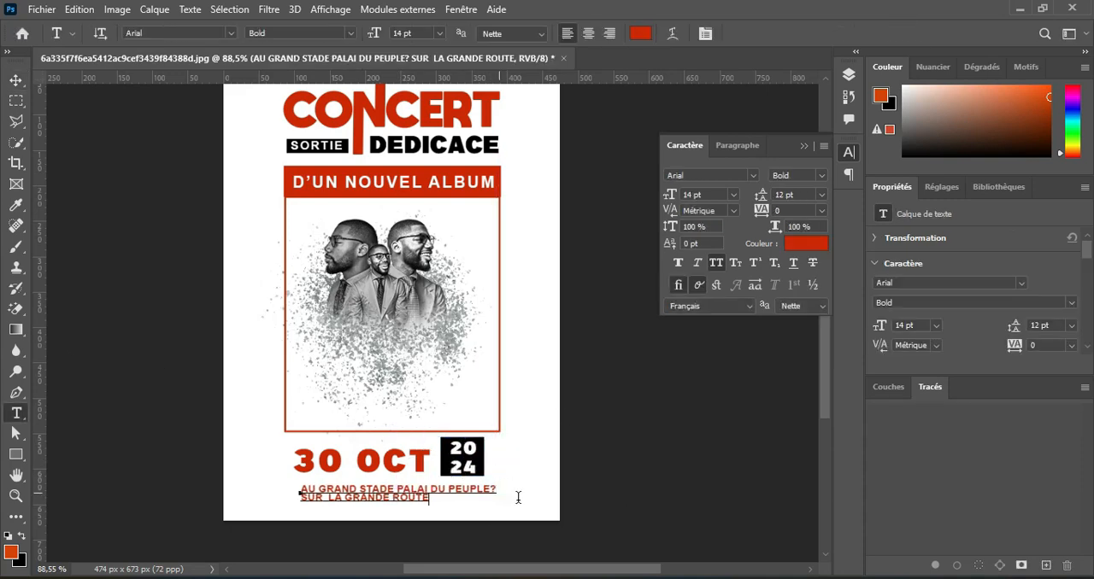
{"action": "left_click", "coordinate": [496, 489]}
{"action": "key", "text": "BackSpace"}
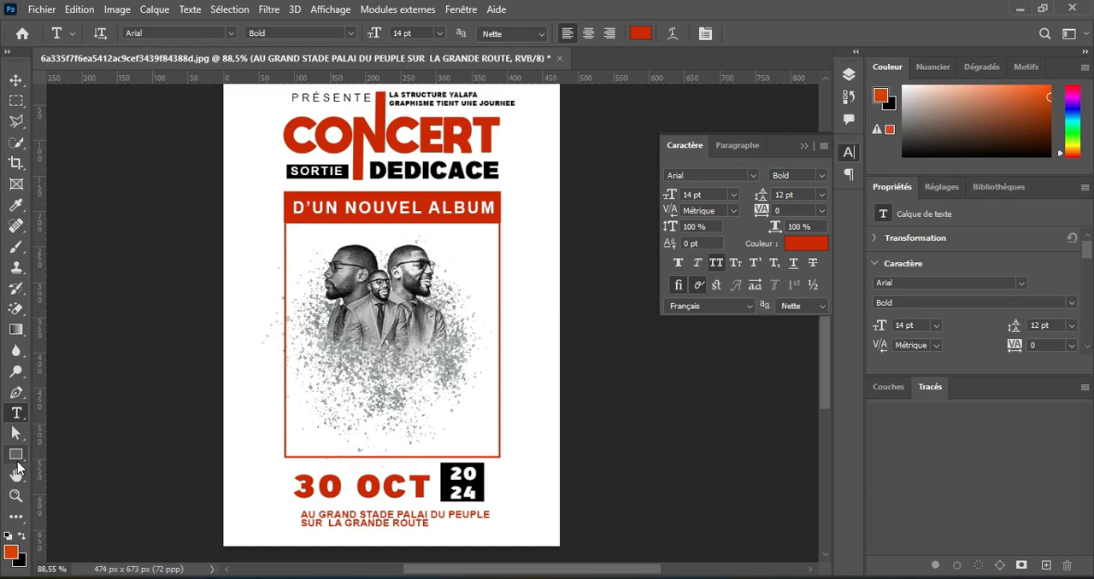
Draw a vertical bar about 26 by 180 px left of the portrait frame, with red fill, no outline and square corners.
{"action": "left_click", "coordinate": [17, 456]}
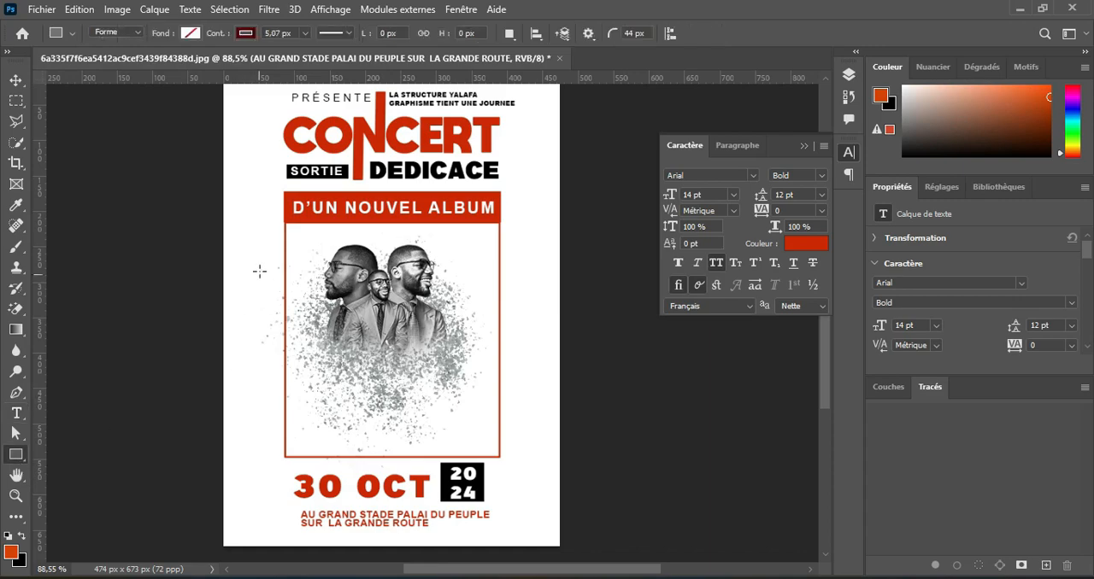
{"action": "left_click_drag", "start_coordinate": [260, 255], "coordinate": [272, 383]}
{"action": "scroll", "coordinate": [257, 330], "scroll_direction": "up", "scroll_amount": 5}
{"action": "left_click", "coordinate": [190, 33]}
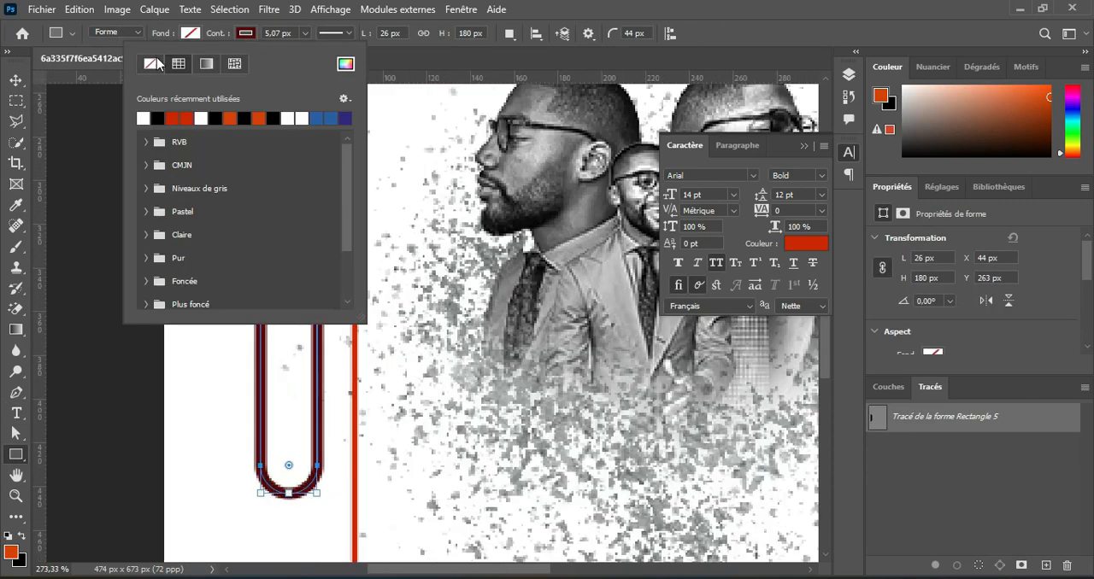
{"action": "left_click", "coordinate": [129, 118]}
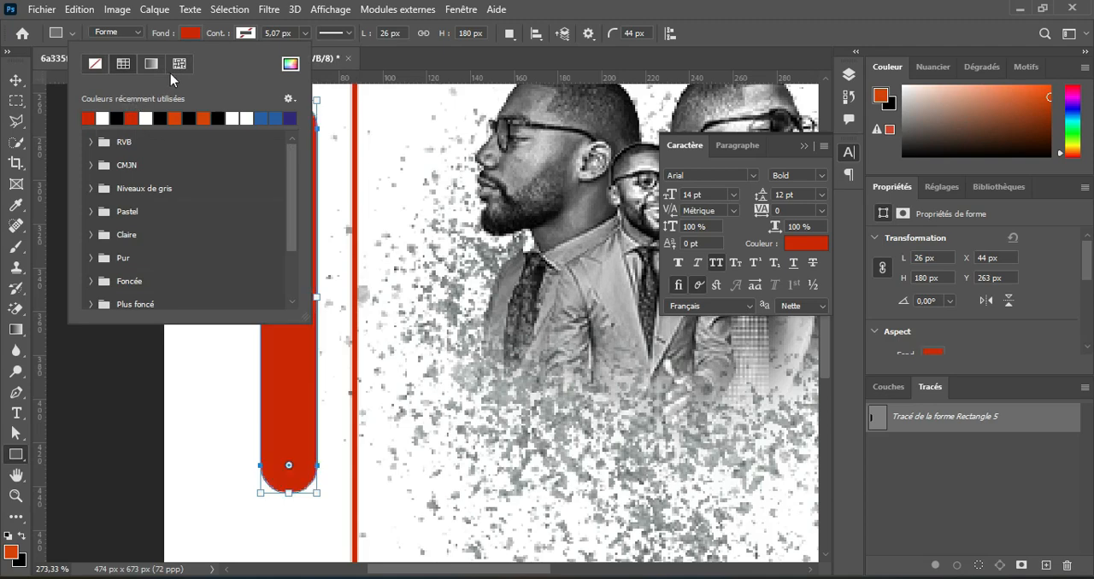
{"action": "key", "text": "Return"}
{"action": "key", "text": "v"}
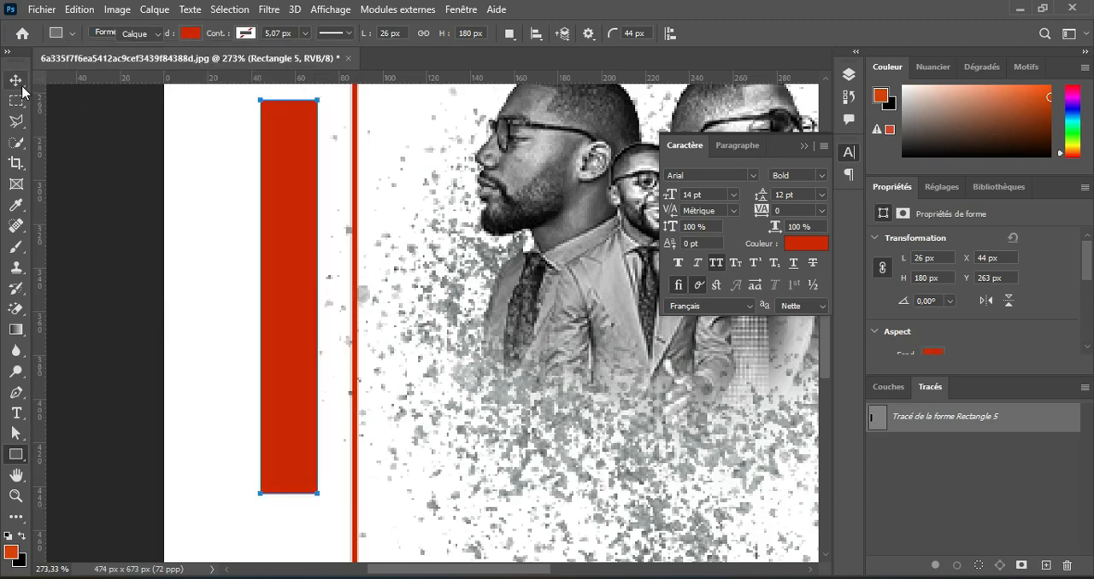
Duplicate the red vertical bar, fill the copy black and shorten it from below to about 136 px high.
{"action": "left_click", "coordinate": [848, 74]}
{"action": "key", "text": "ctrl+j"}
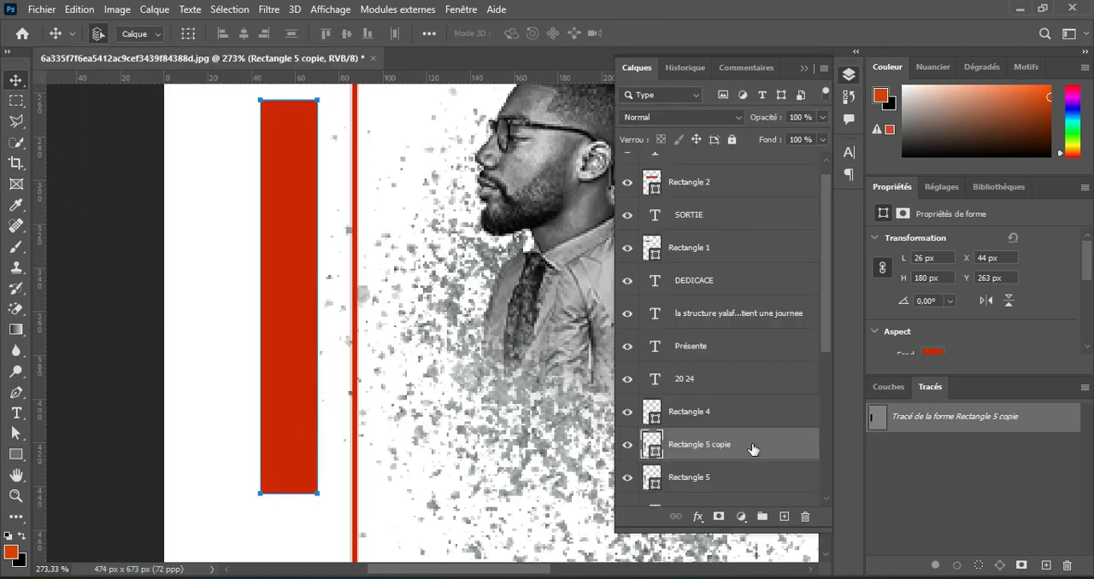
{"action": "left_click", "coordinate": [16, 454]}
{"action": "left_click", "coordinate": [201, 36]}
{"action": "left_click", "coordinate": [116, 117]}
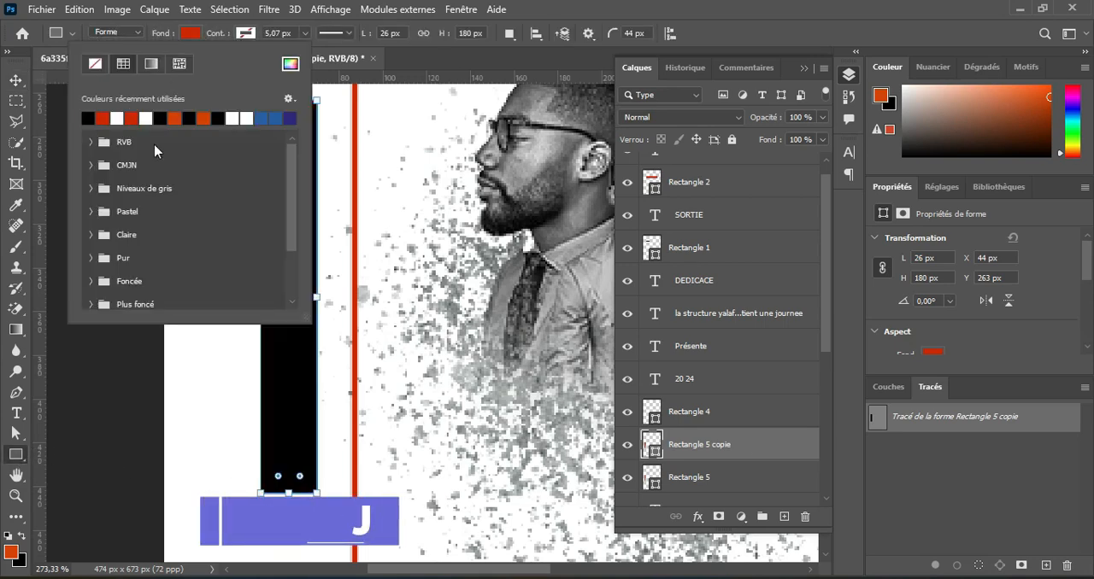
{"action": "key", "text": "Return"}
{"action": "left_click_drag", "start_coordinate": [289, 494], "coordinate": [289, 397]}
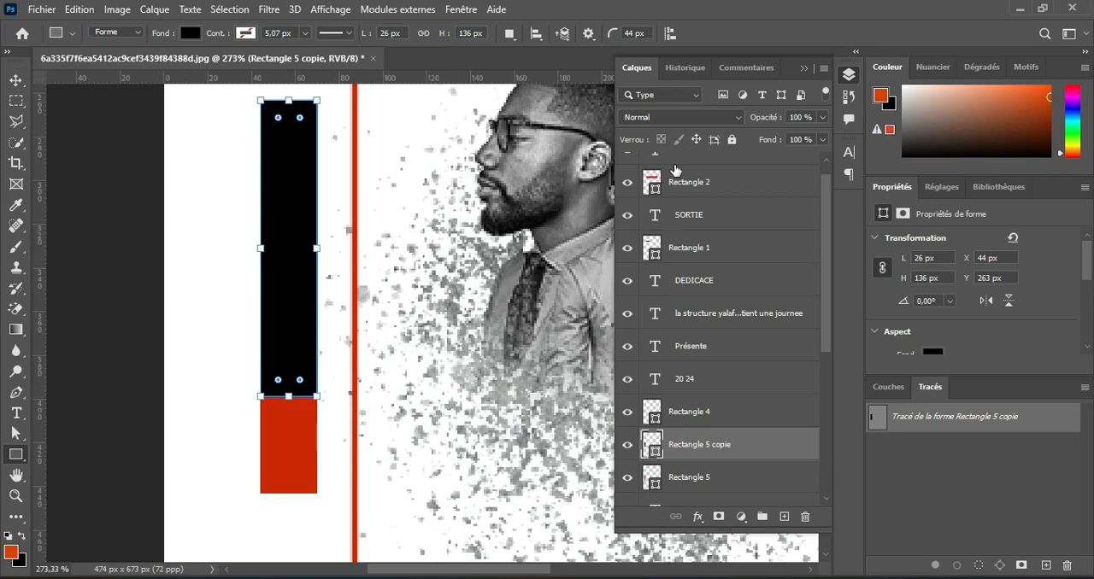
{"action": "left_click", "coordinate": [20, 83]}
{"action": "scroll", "coordinate": [355, 346], "scroll_direction": "down", "scroll_amount": 1}
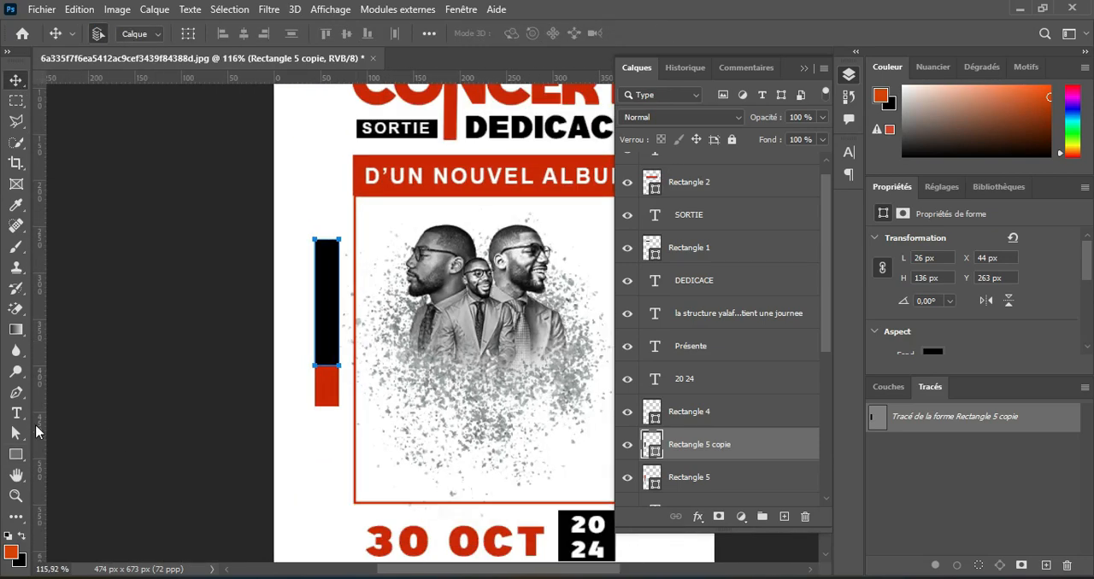
Add the text HEURES in Arial Bold 14 pt and place it over the foot of the red-and-black bar.
{"action": "left_click", "coordinate": [16, 413]}
{"action": "left_click", "coordinate": [341, 472]}
{"action": "type", "text": "HEURES"}
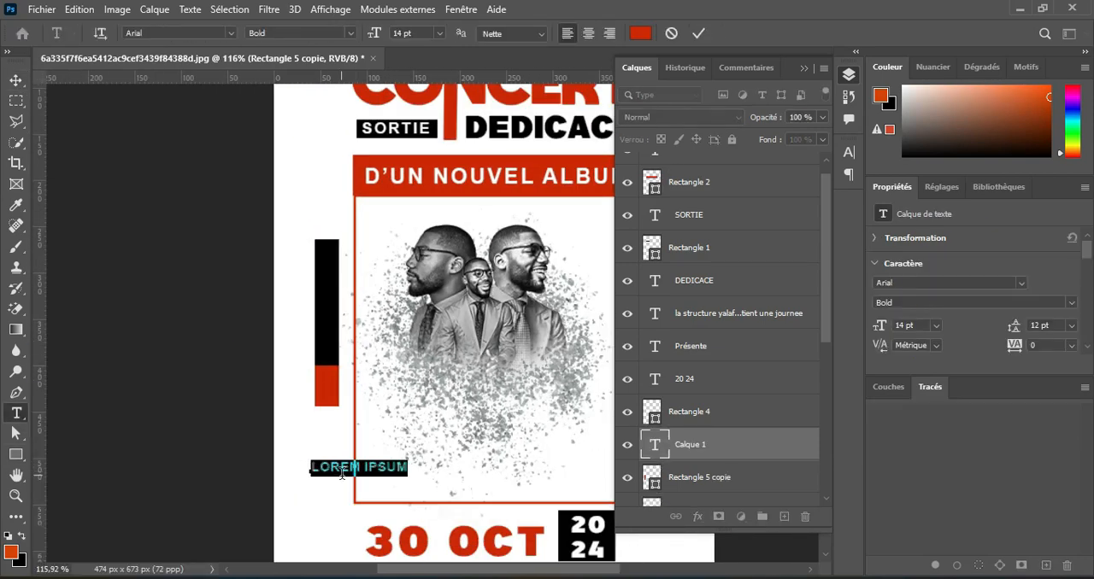
{"action": "key", "text": "ctrl+Return"}
{"action": "key", "text": "v"}
{"action": "left_click_drag", "start_coordinate": [342, 470], "coordinate": [335, 402]}
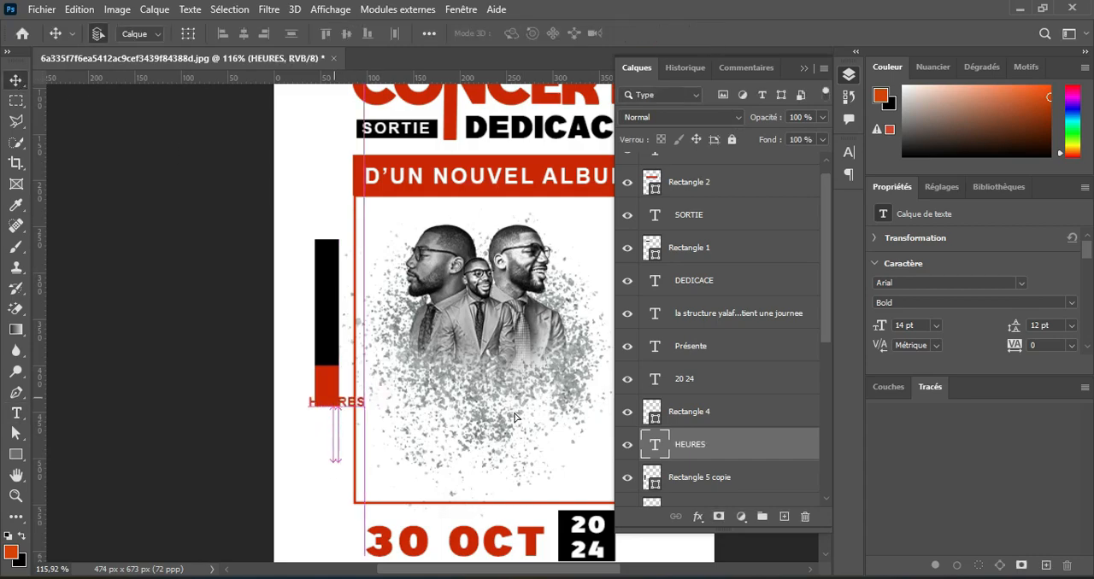
Bring the HEURES text to the front of the layer stack and colour it white.
{"action": "left_click_drag", "start_coordinate": [741, 436], "coordinate": [742, 154]}
{"action": "scroll", "coordinate": [347, 393], "scroll_direction": "up", "scroll_amount": 2}
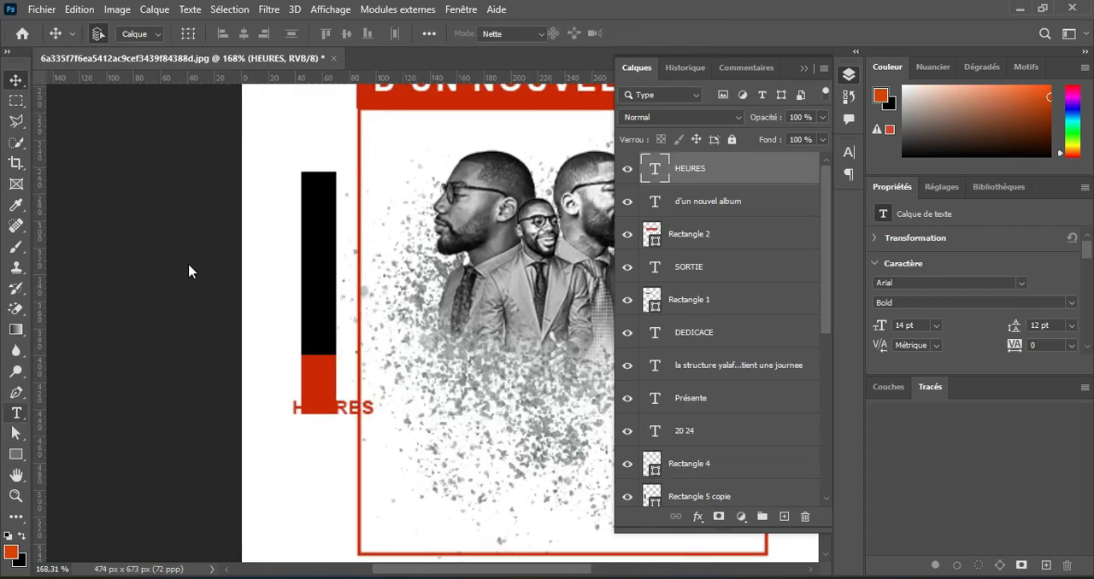
{"action": "left_click", "coordinate": [16, 414]}
{"action": "left_click", "coordinate": [642, 33]}
{"action": "left_click", "coordinate": [606, 133]}
{"action": "left_click", "coordinate": [986, 124]}
Rotate HEURES about 90° counter-clockwise and centre it across the bar near its red lower end.
{"action": "key", "text": "ctrl+t"}
{"action": "left_click_drag", "start_coordinate": [367, 420], "coordinate": [366, 305]}
{"action": "left_click_drag", "start_coordinate": [331, 401], "coordinate": [314, 349]}
{"action": "scroll", "coordinate": [330, 371], "scroll_direction": "up", "scroll_amount": 1}
{"action": "left_click_drag", "start_coordinate": [338, 300], "coordinate": [340, 300]}
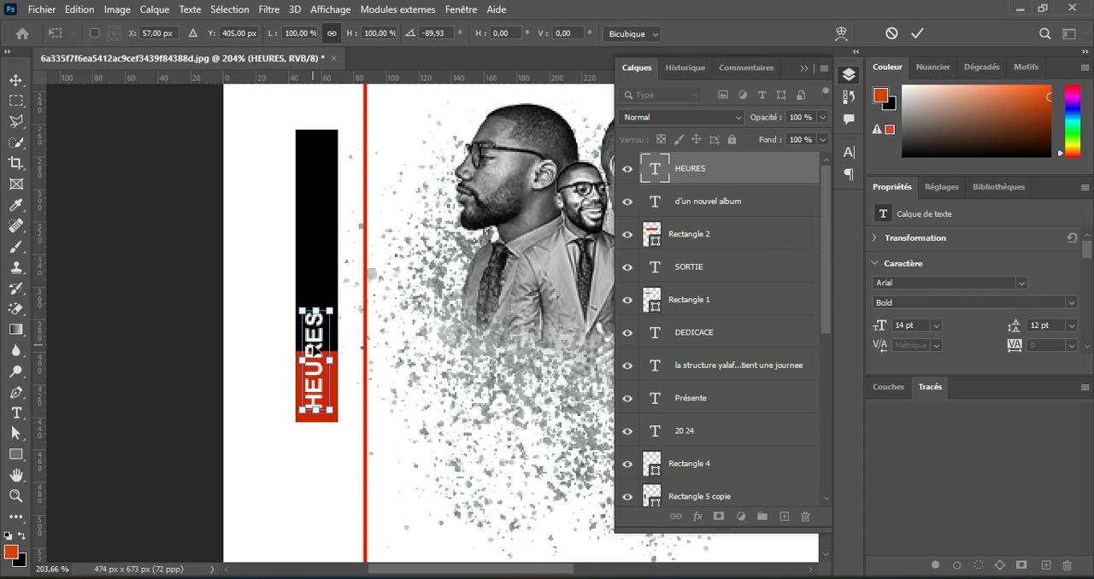
{"action": "left_click", "coordinate": [917, 34]}
{"action": "key", "text": "Down"}
{"action": "key", "text": "Down"}
{"action": "key", "text": "Down"}
{"action": "key", "text": "Right"}
Shorten the black rectangle from below to 110 px high so it clears the HEURES text.
{"action": "left_click", "coordinate": [325, 273]}
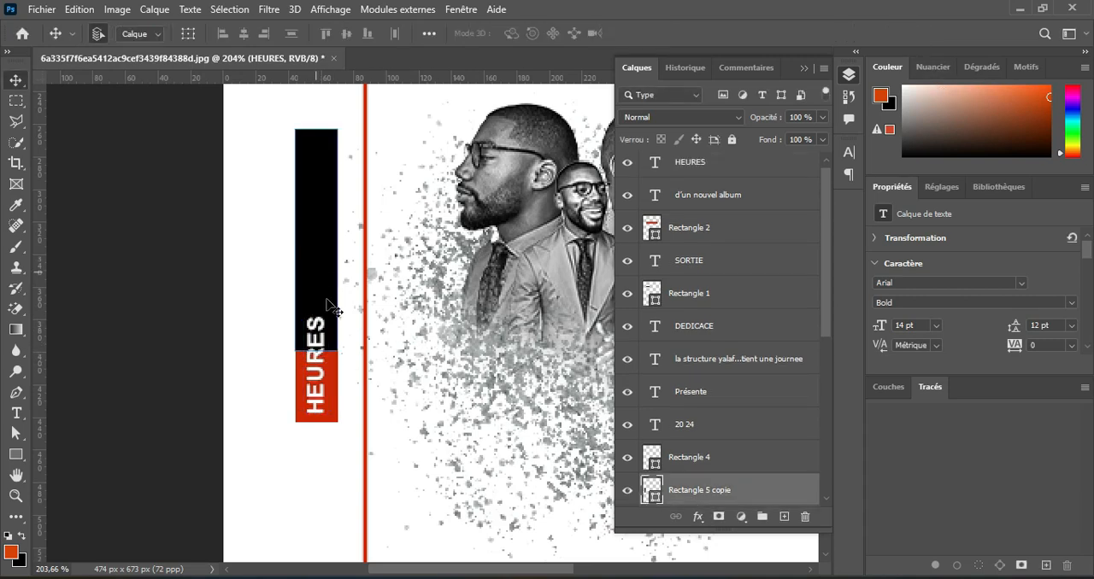
{"action": "key", "text": "u"}
{"action": "left_click_drag", "start_coordinate": [316, 350], "coordinate": [316, 307]}
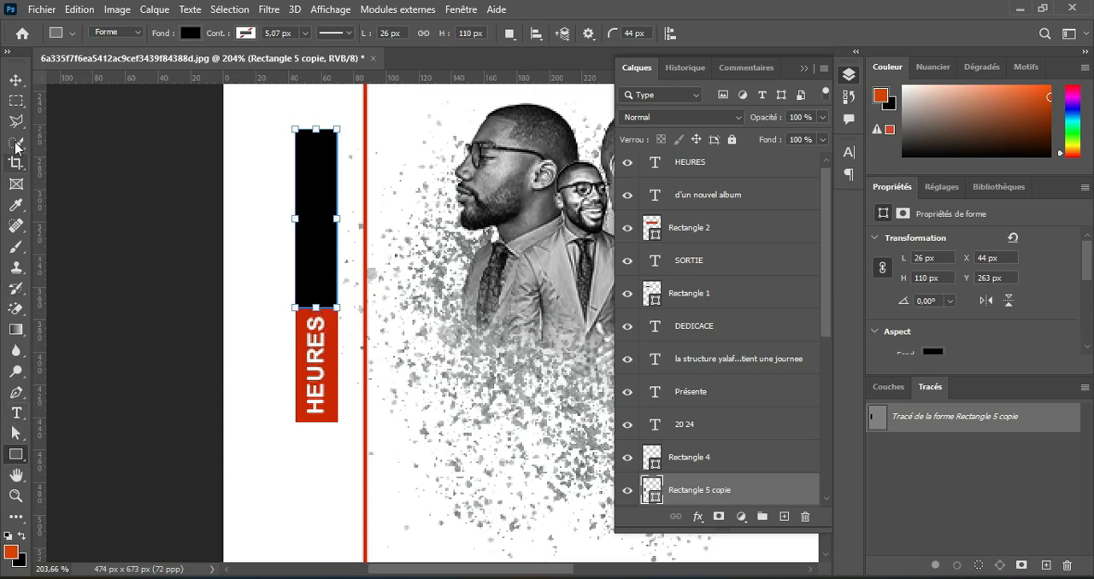
Duplicate HEURES onto the black part of the bar and change the copy to 20 H 00 in Arial Black 22 pt.
{"action": "left_click", "coordinate": [15, 79]}
{"action": "left_click", "coordinate": [317, 392]}
{"action": "left_click_drag", "start_coordinate": [316, 391], "coordinate": [316, 255]}
{"action": "left_click", "coordinate": [15, 412]}
{"action": "double_click", "coordinate": [317, 247]}
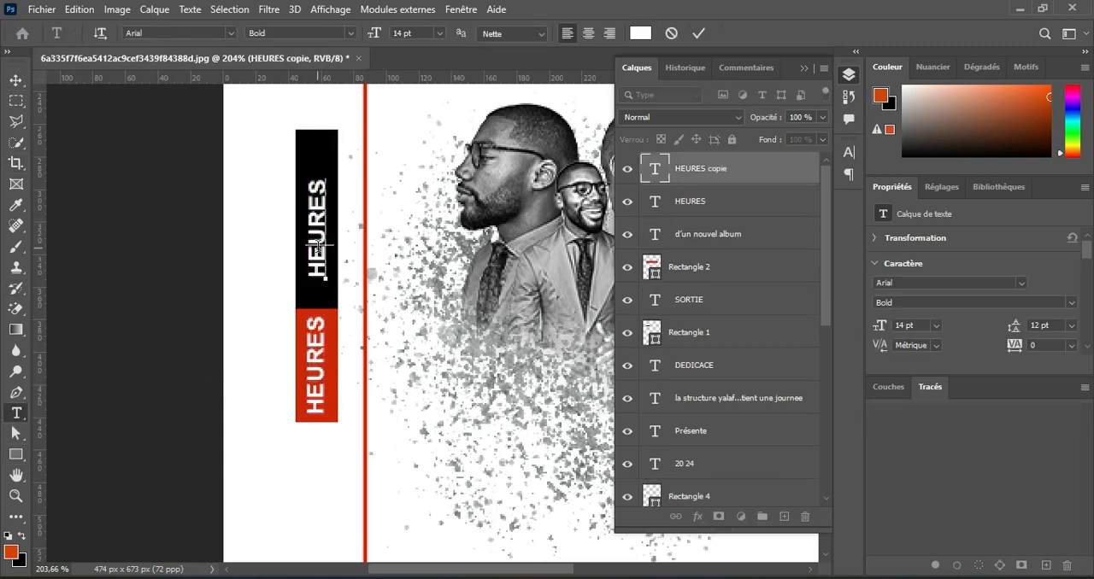
{"action": "type", "text": "20 H 00"}
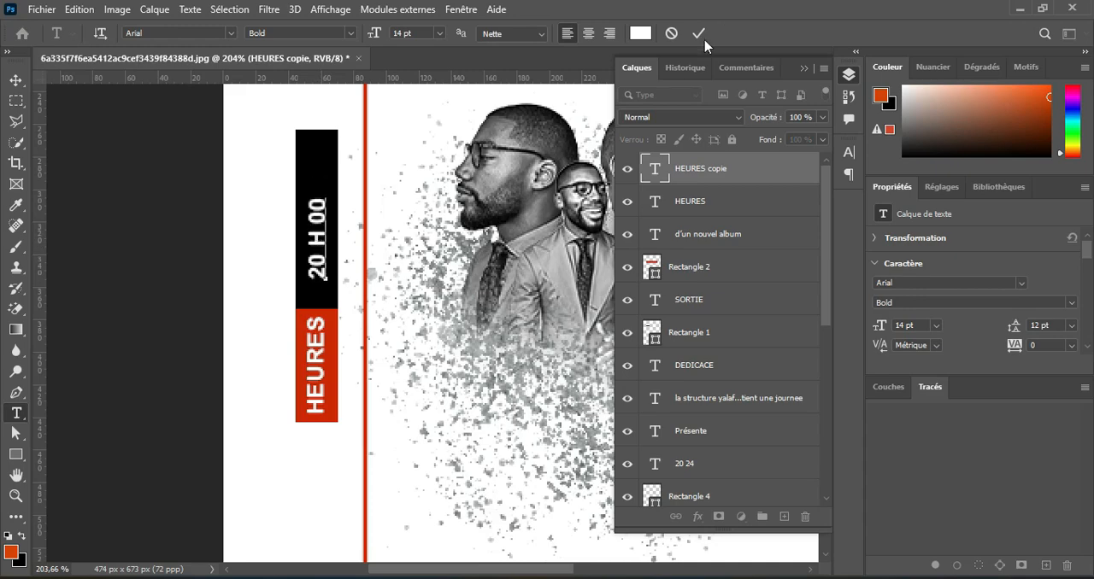
{"action": "left_click", "coordinate": [698, 32]}
{"action": "left_click_drag", "start_coordinate": [372, 34], "coordinate": [386, 34]}
{"action": "key", "text": "v"}
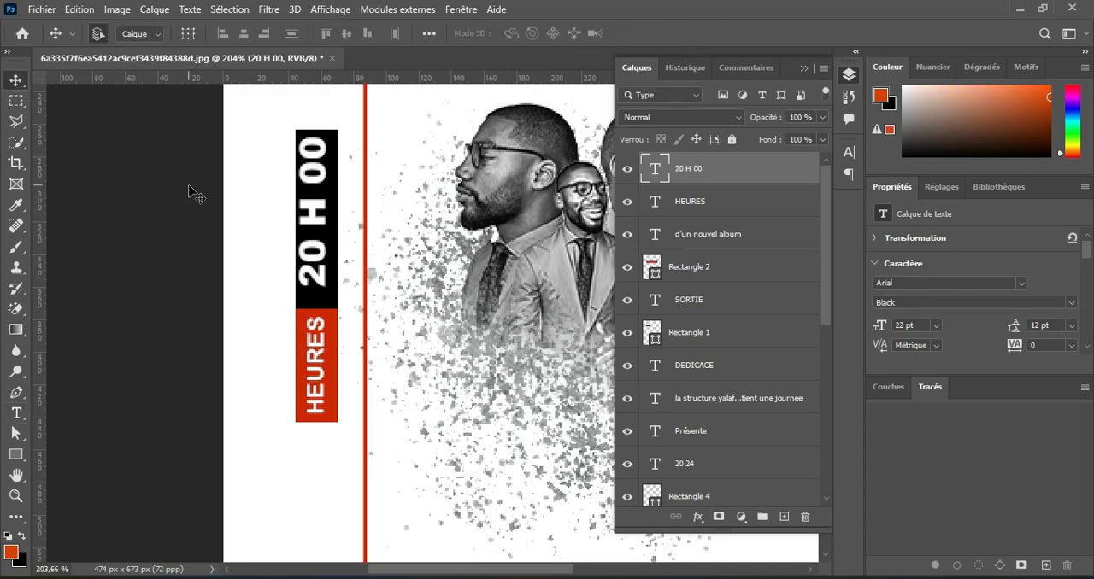
{"action": "scroll", "coordinate": [492, 291], "scroll_direction": "down", "scroll_amount": 6}
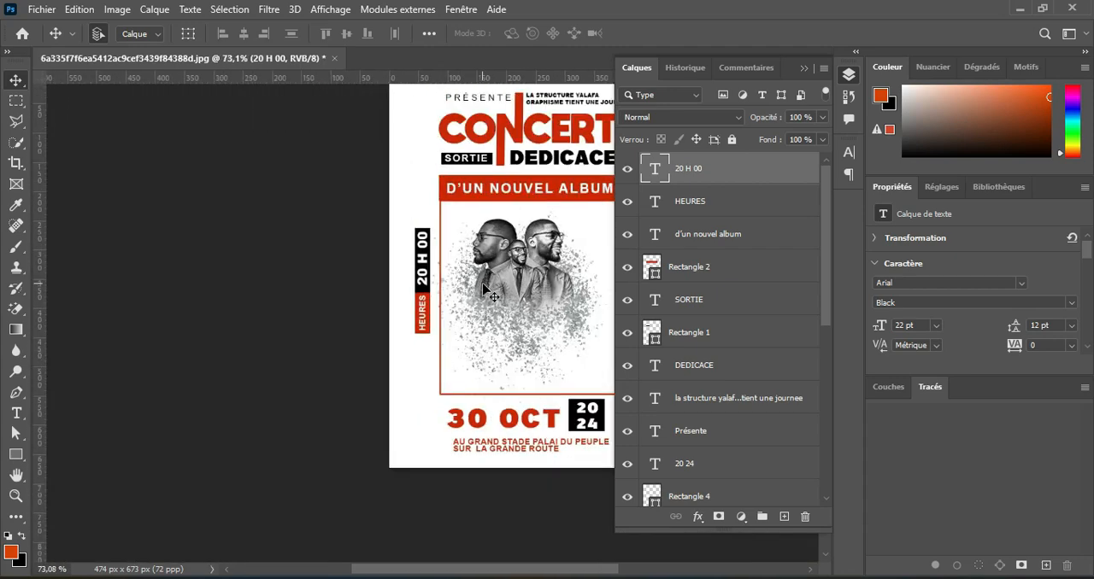
Lock the grey texture layer and duplicate the bar with both its texts to the right of the portrait frame.
{"action": "left_click", "coordinate": [189, 259]}
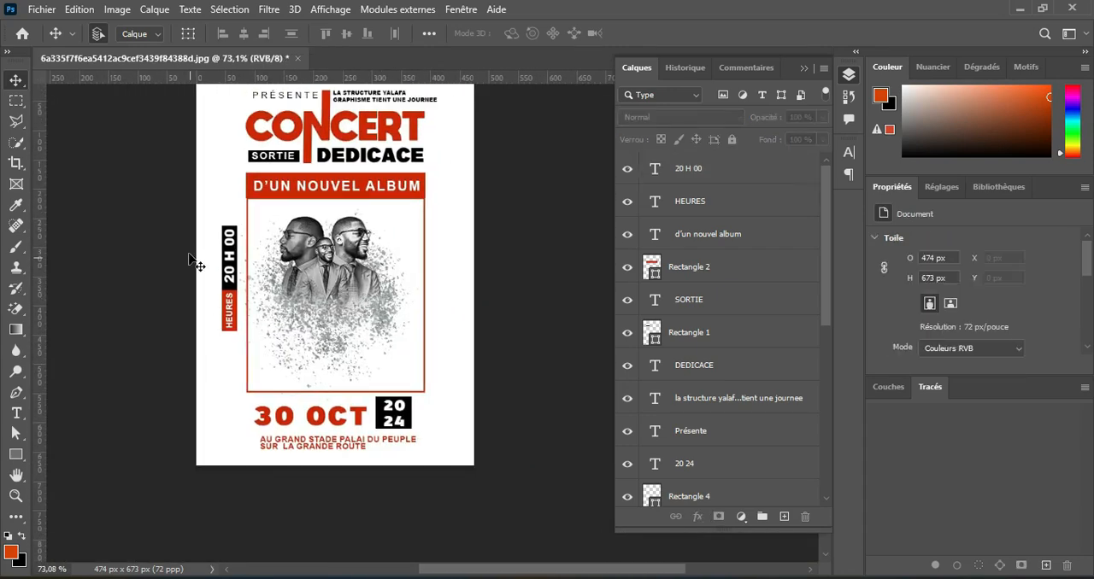
{"action": "scroll", "coordinate": [725, 379], "scroll_direction": "down", "scroll_amount": 6}
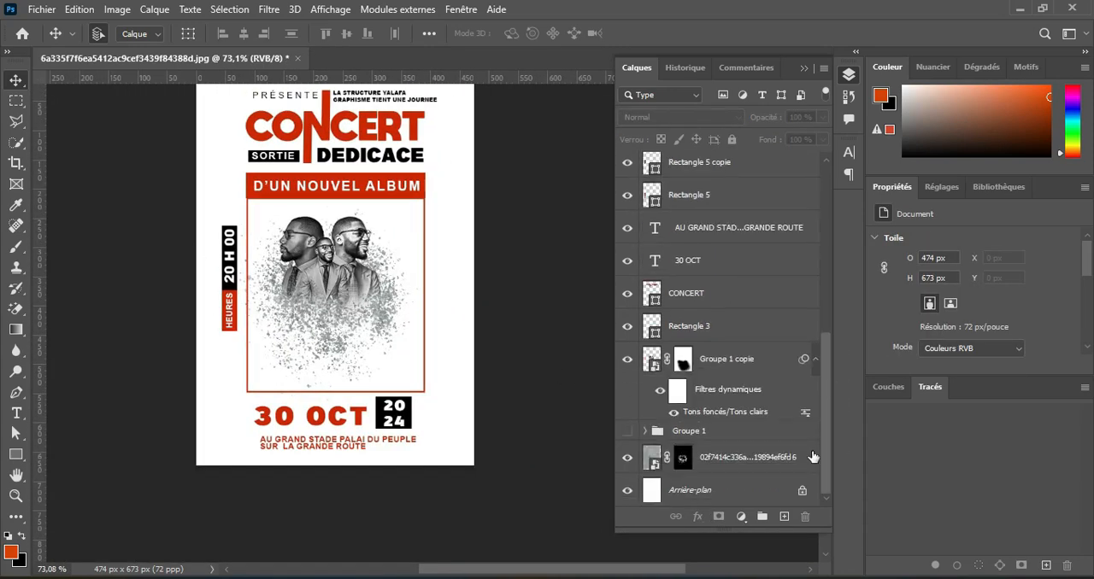
{"action": "left_click", "coordinate": [763, 461]}
{"action": "left_click_drag", "start_coordinate": [177, 224], "coordinate": [441, 290]}
{"action": "left_click_drag", "start_coordinate": [202, 229], "coordinate": [229, 349]}
{"action": "scroll", "coordinate": [420, 288], "scroll_direction": "up", "scroll_amount": 3}
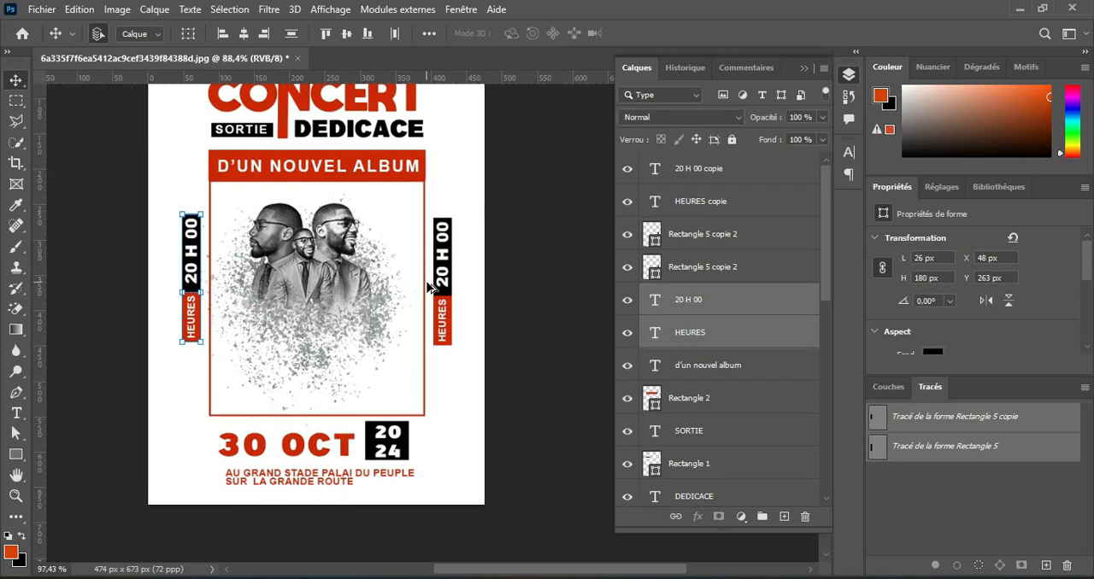
Replace the HEURES text on the duplicated bar with TICKET.
{"action": "key", "text": "t"}
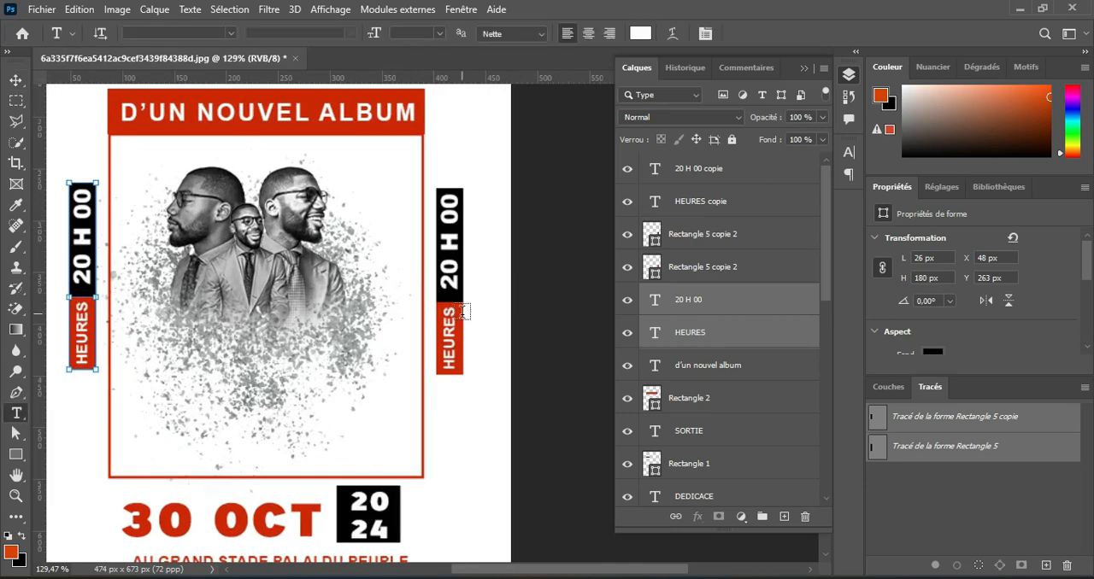
{"action": "double_click", "coordinate": [452, 334]}
{"action": "key", "text": "BackSpace"}
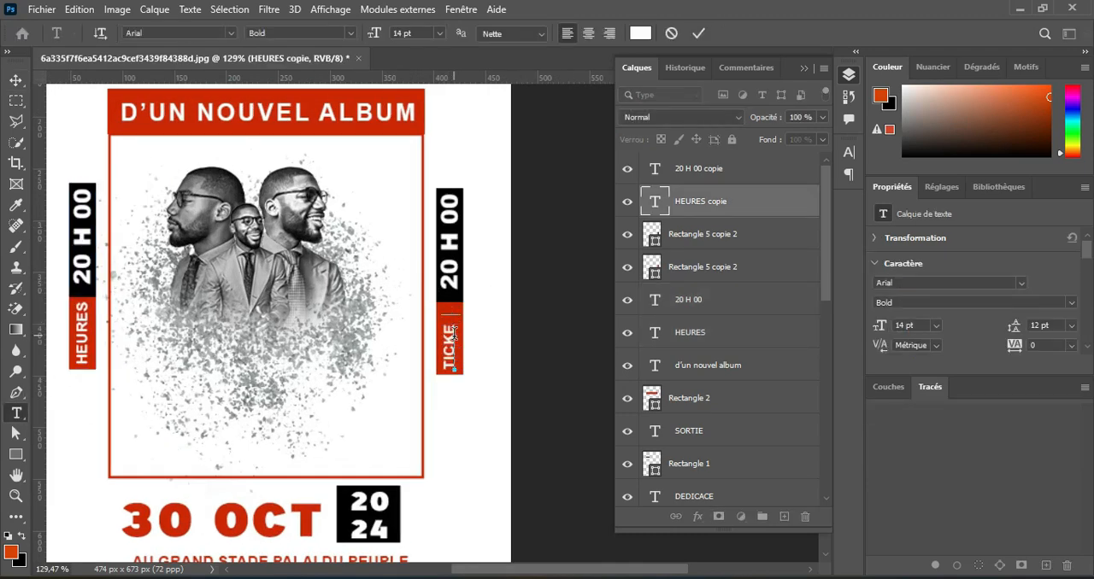
{"action": "left_click", "coordinate": [699, 34]}
Replace the 20 H 00 text on the duplicated bar with 30 000.
{"action": "left_click", "coordinate": [449, 265]}
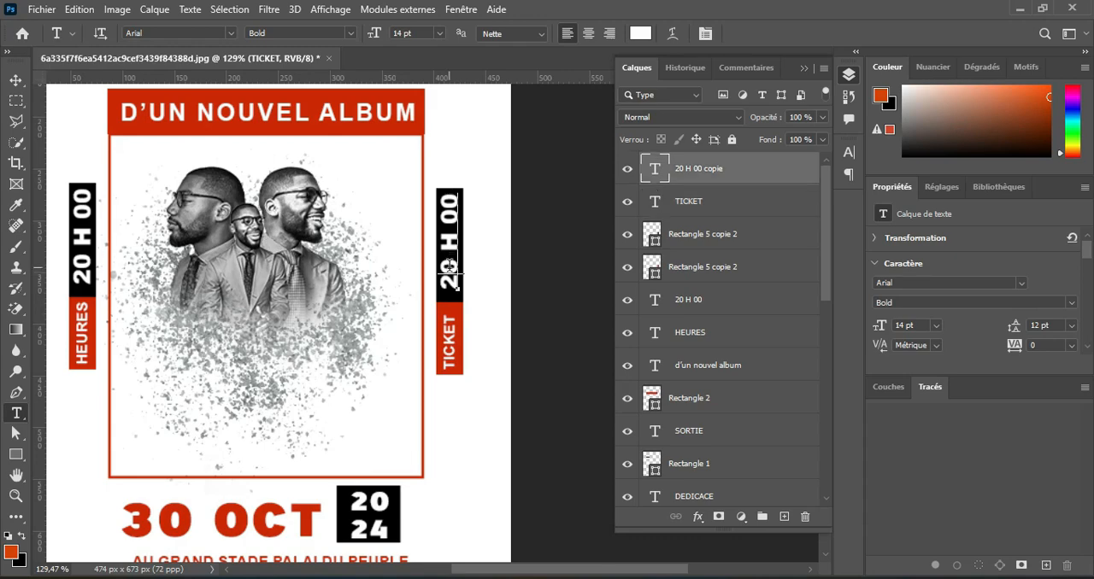
{"action": "key", "text": "ctrl+a"}
{"action": "type", "text": "30 00"}
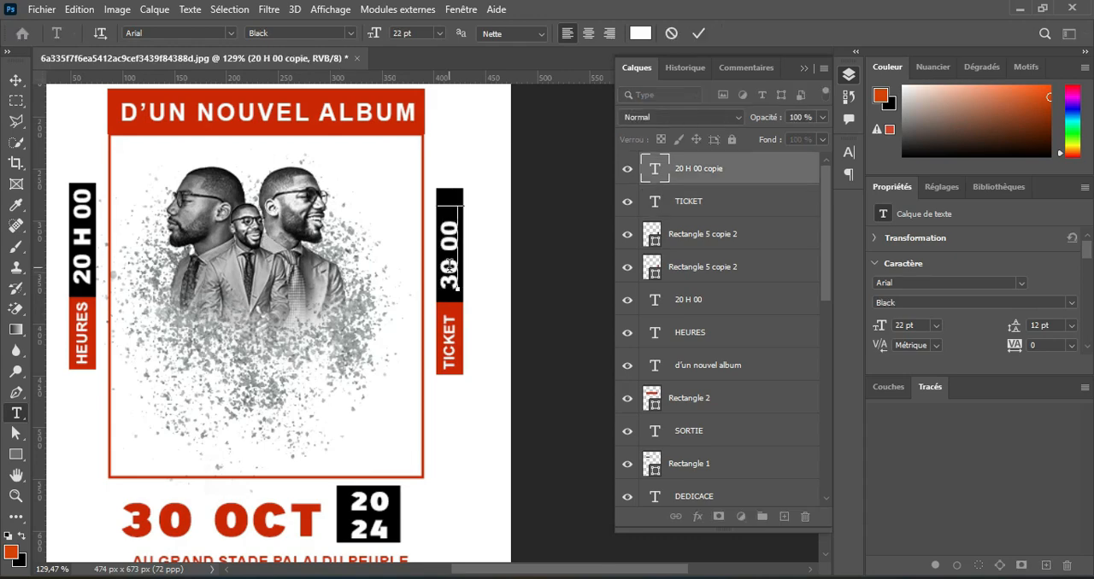
{"action": "left_click", "coordinate": [699, 33]}
{"action": "key", "text": "v"}
{"action": "scroll", "coordinate": [396, 305], "scroll_direction": "down", "scroll_amount": 3}
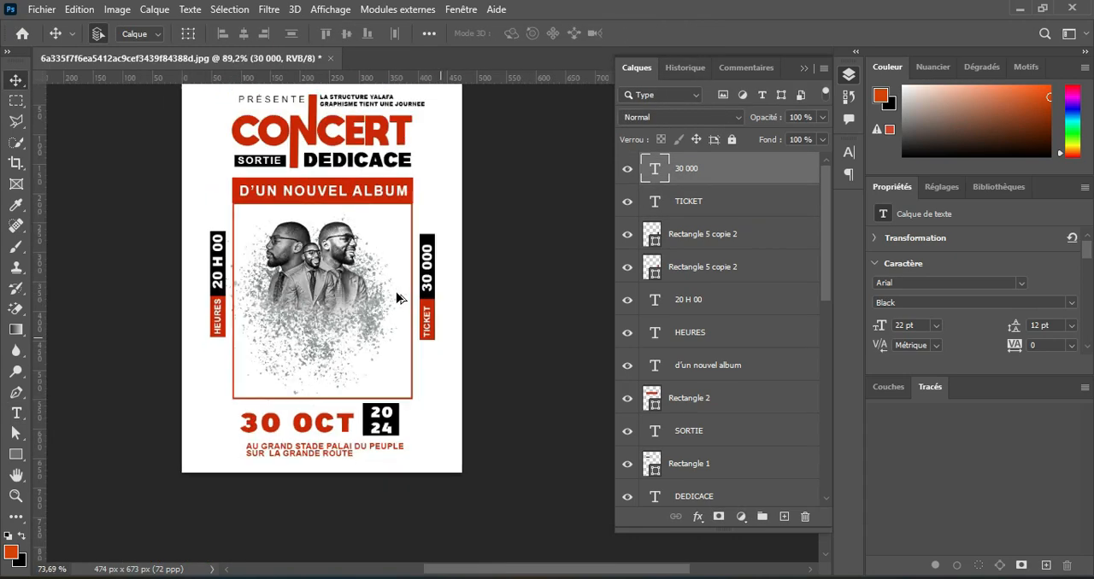
Add a solid colour fill layer in light grey efefef directly above the background layer.
{"action": "scroll", "coordinate": [697, 479], "scroll_direction": "down", "scroll_amount": 10}
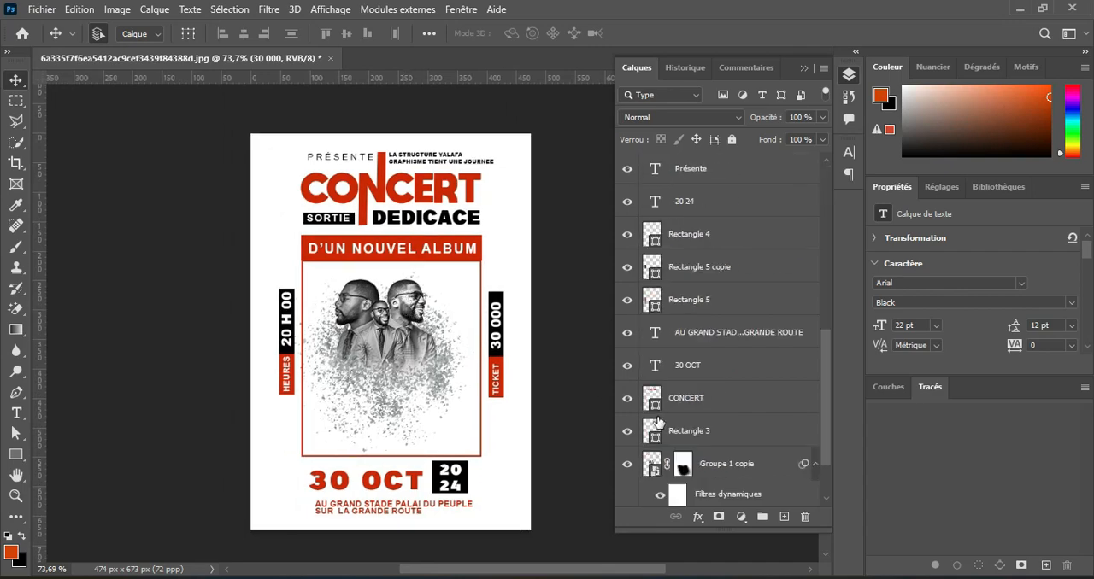
{"action": "left_click", "coordinate": [697, 491]}
{"action": "left_click", "coordinate": [741, 517]}
{"action": "left_click", "coordinate": [774, 239]}
{"action": "left_click", "coordinate": [607, 144]}
{"action": "left_click_drag", "start_coordinate": [607, 144], "coordinate": [600, 144]}
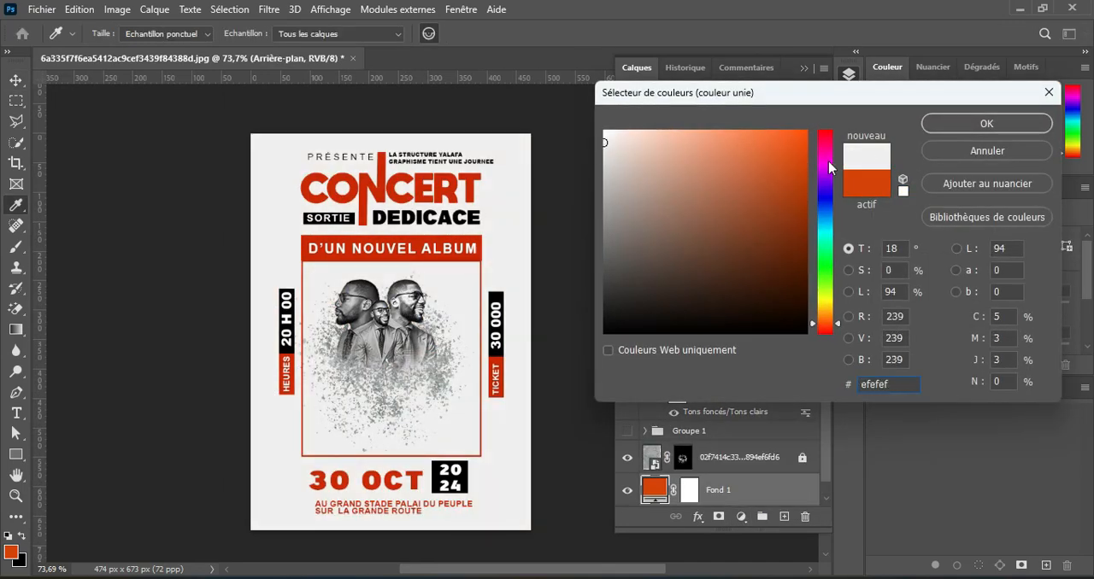
{"action": "left_click", "coordinate": [952, 118]}
{"action": "left_click", "coordinate": [627, 491]}
{"action": "left_click", "coordinate": [628, 490]}
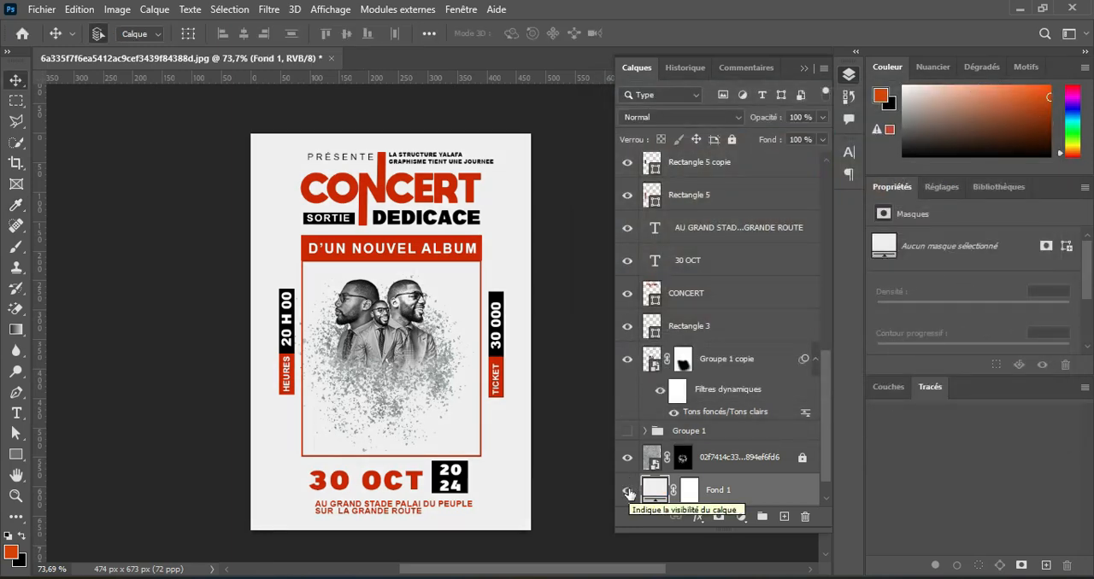
Place the location-pin image from the DESIGN folder into the poster and scale it to about 20 by 29 px left of the venue text.
{"action": "left_click", "coordinate": [804, 68]}
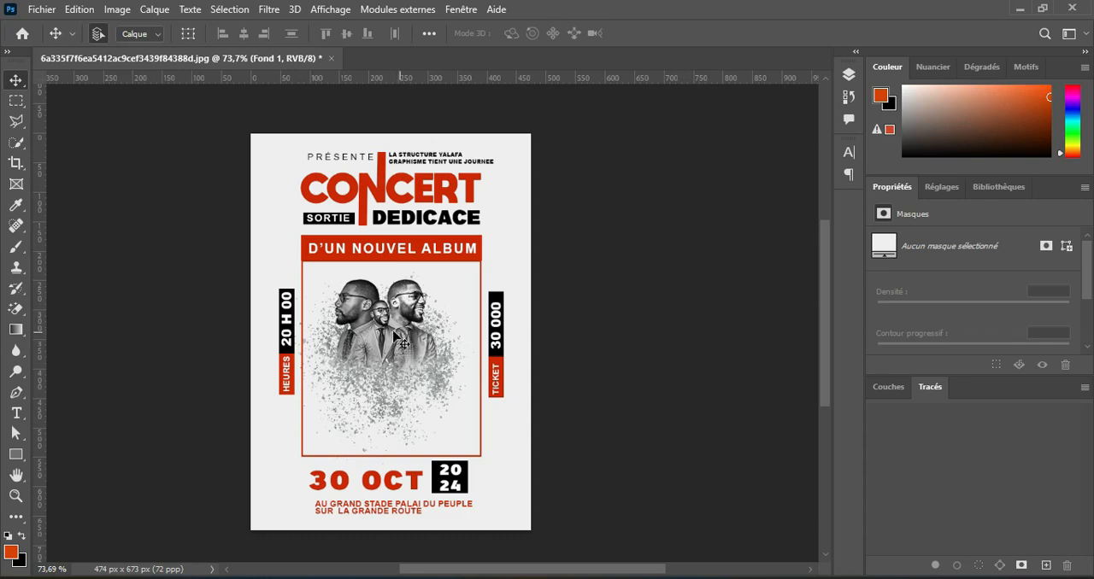
{"action": "left_click_drag", "start_coordinate": [394, 338], "coordinate": [431, 335]}
{"action": "scroll", "coordinate": [432, 335], "scroll_direction": "up", "scroll_amount": 1}
{"action": "key", "text": "alt+Tab"}
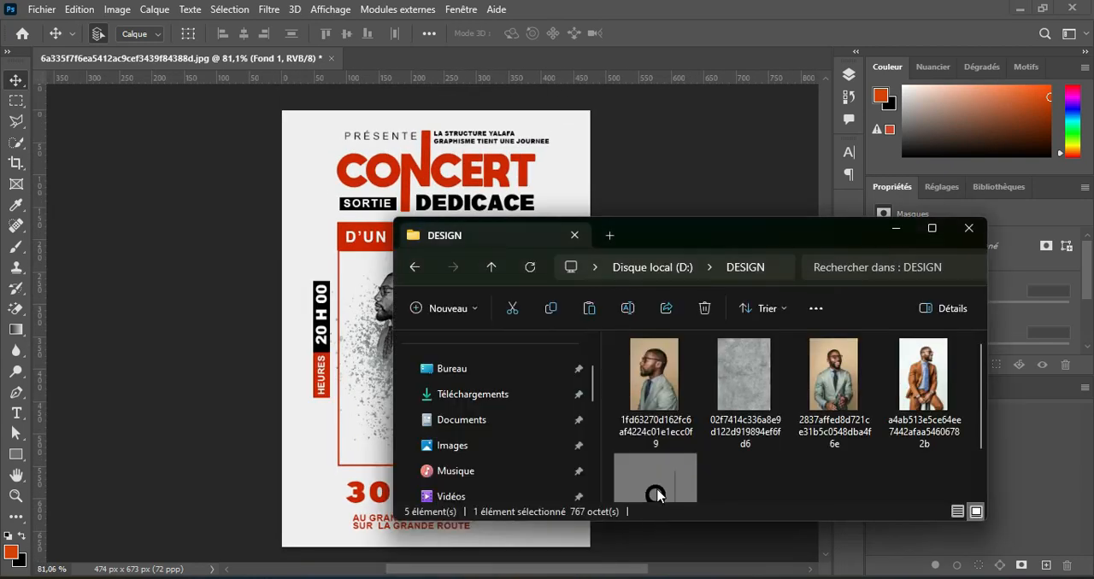
{"action": "left_click_drag", "start_coordinate": [655, 493], "coordinate": [295, 422]}
{"action": "left_click_drag", "start_coordinate": [435, 323], "coordinate": [336, 506]}
{"action": "left_click", "coordinate": [929, 35]}
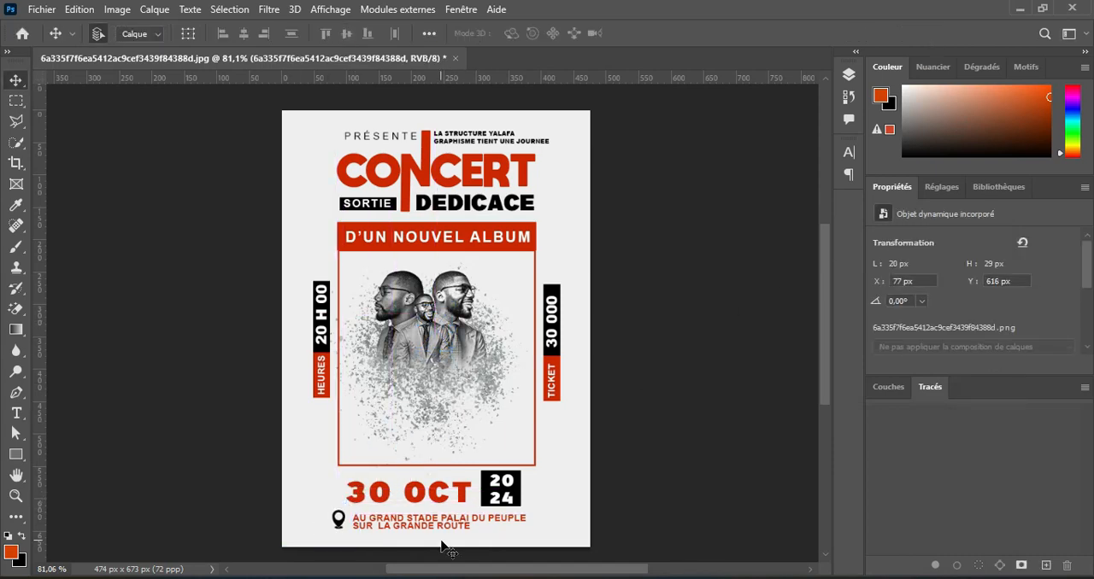
{"action": "key", "text": "Right"}
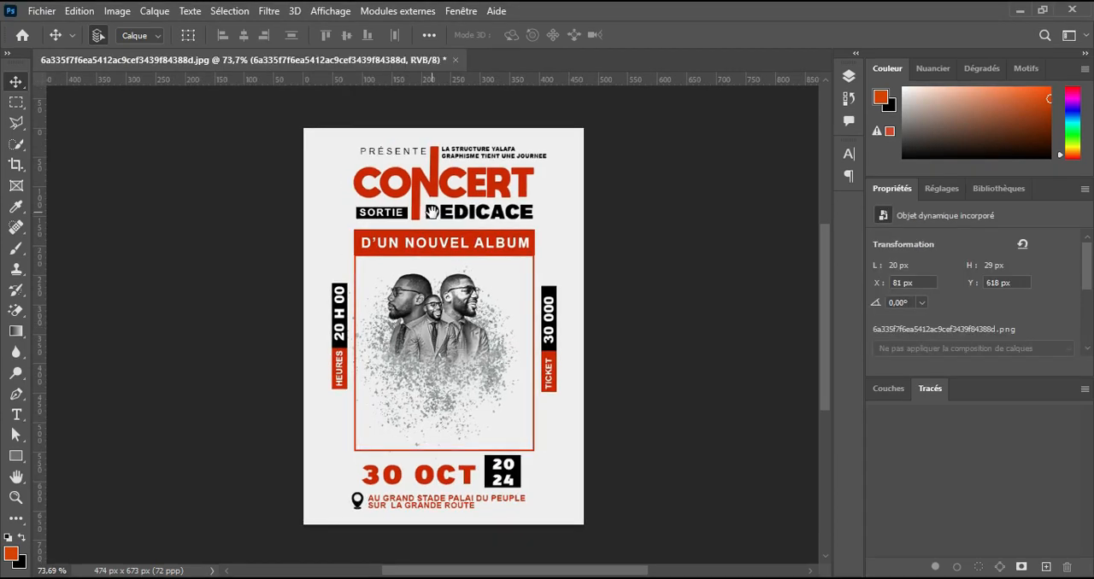
Rasterize the CONCERT shape layer.
{"action": "left_click_drag", "start_coordinate": [432, 212], "coordinate": [433, 253]}
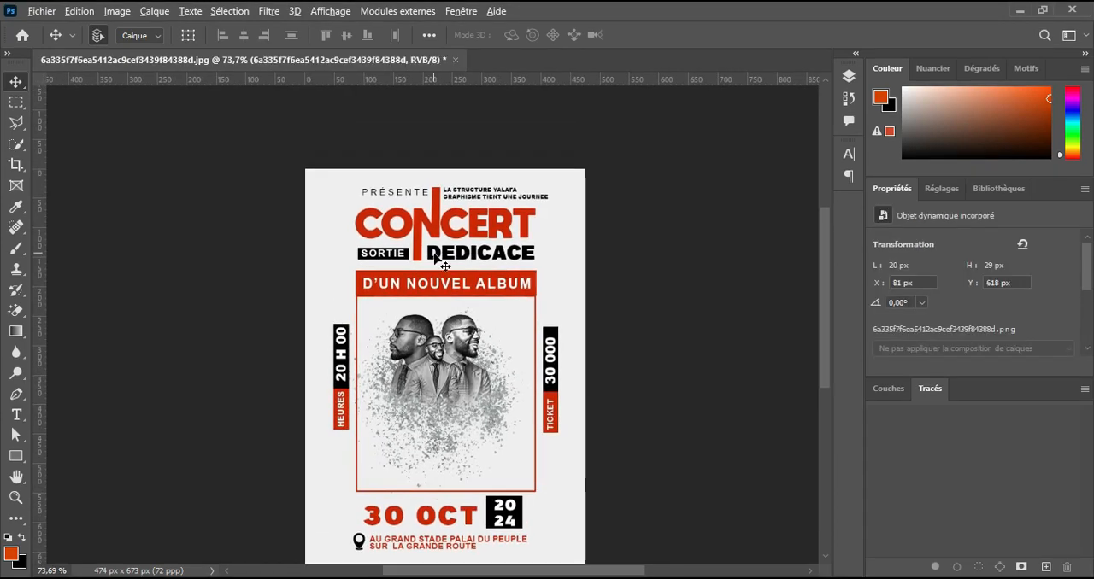
{"action": "scroll", "coordinate": [434, 254], "scroll_direction": "up", "scroll_amount": 7}
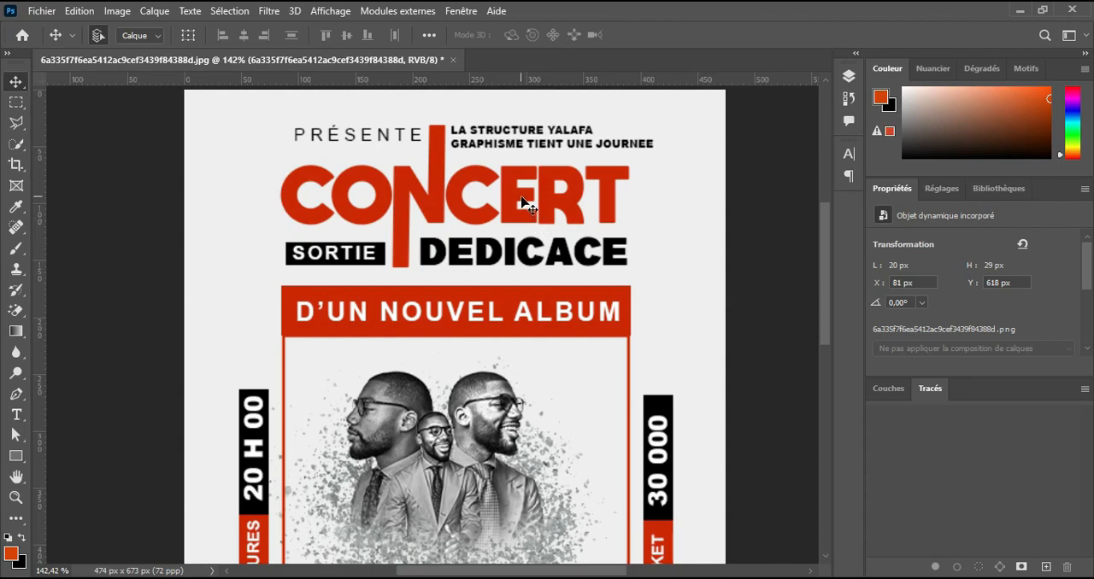
{"action": "left_click", "coordinate": [523, 203]}
{"action": "left_click", "coordinate": [849, 76]}
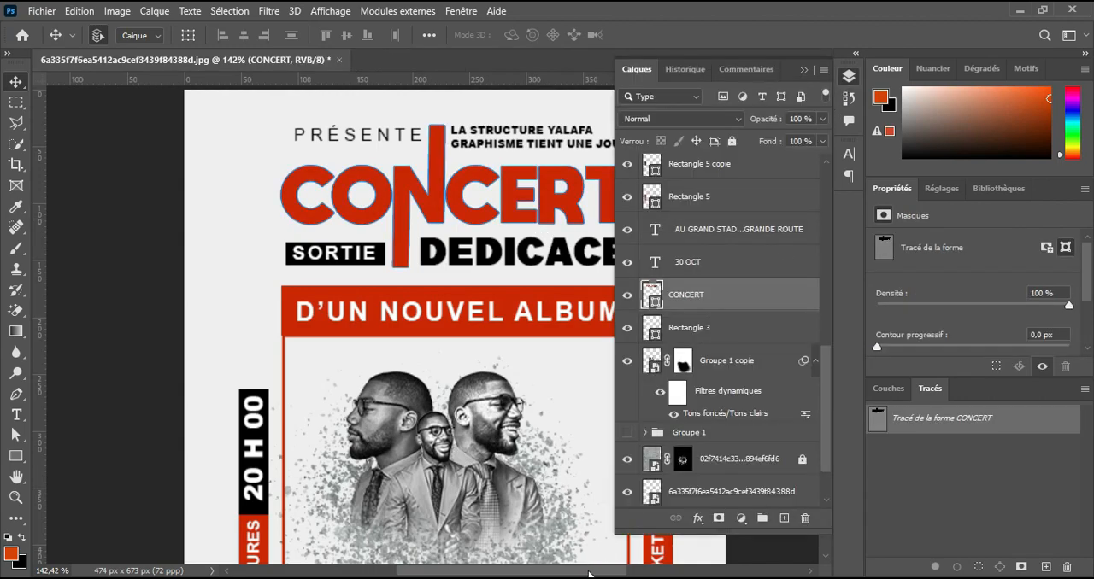
{"action": "left_click_drag", "start_coordinate": [590, 574], "coordinate": [650, 574]}
{"action": "left_click", "coordinate": [629, 296]}
{"action": "left_click", "coordinate": [629, 295]}
{"action": "right_click", "coordinate": [714, 308]}
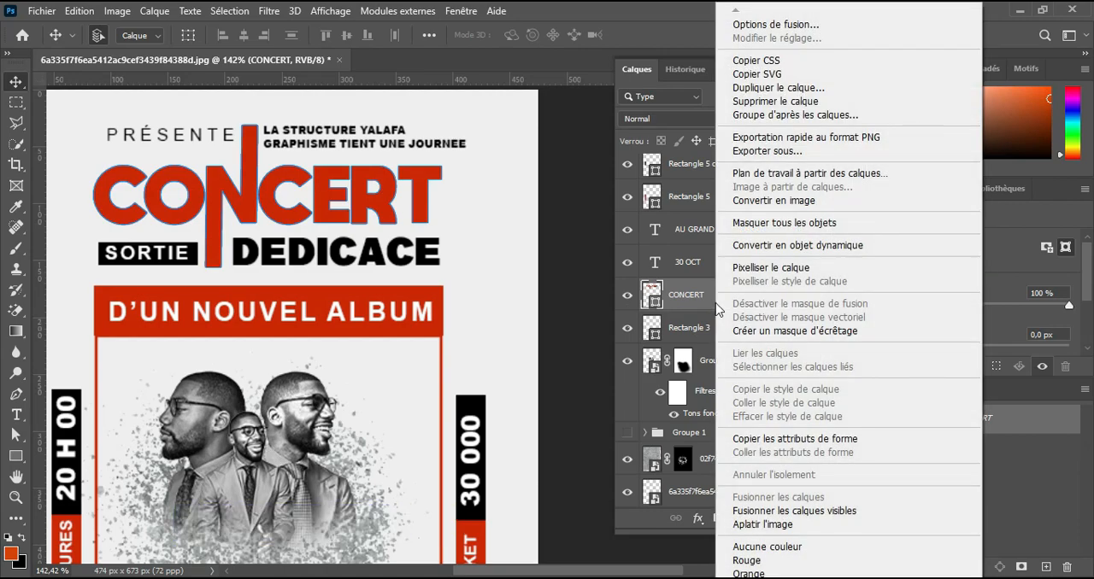
{"action": "left_click", "coordinate": [770, 268]}
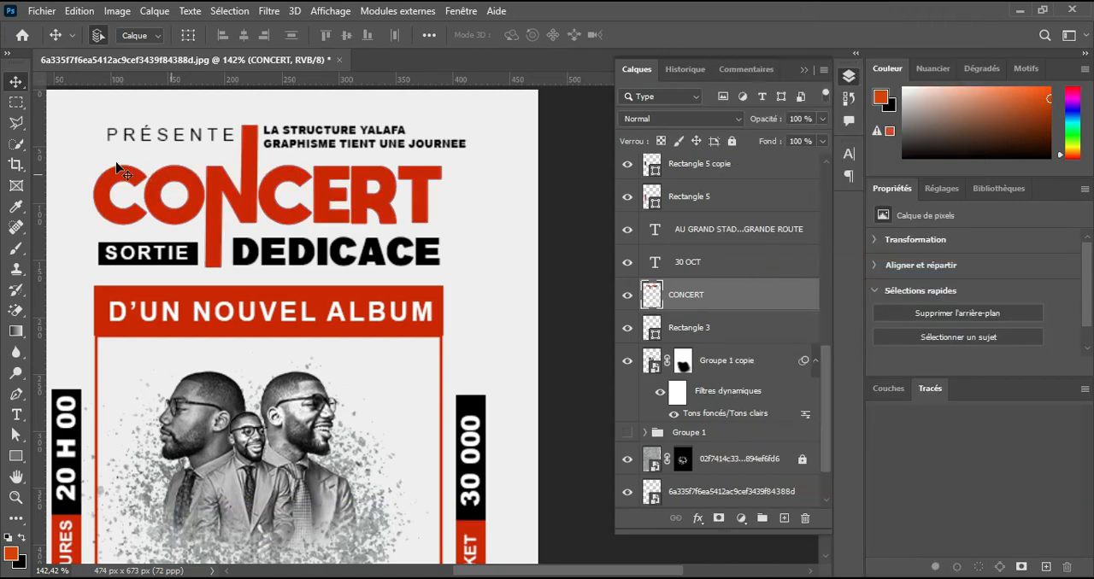
Cut the upper part of the CONCERT title along a rising diagonal onto a new layer and nudge it slightly right.
{"action": "left_click", "coordinate": [15, 122]}
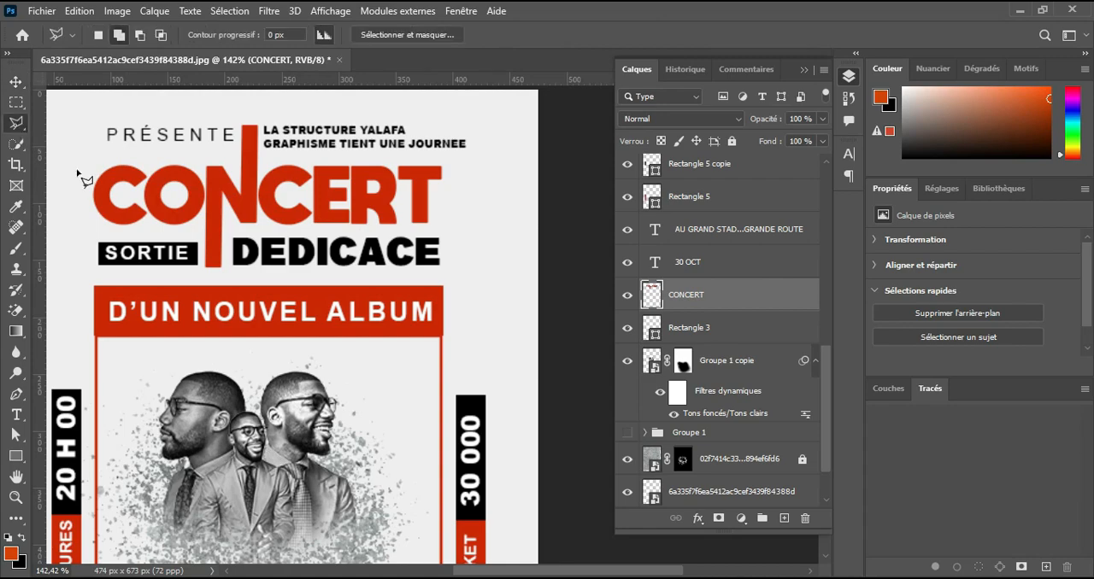
{"action": "left_click", "coordinate": [81, 223]}
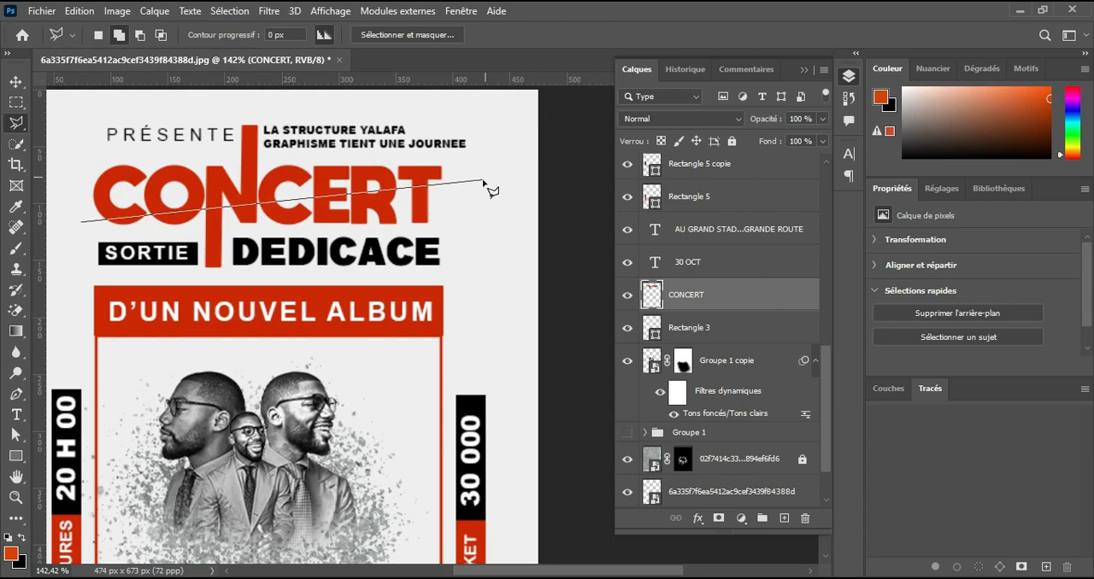
{"action": "left_click", "coordinate": [482, 179]}
{"action": "left_click", "coordinate": [474, 126]}
{"action": "left_click", "coordinate": [211, 110]}
{"action": "left_click", "coordinate": [64, 146]}
{"action": "left_click", "coordinate": [82, 223]}
{"action": "right_click", "coordinate": [251, 164]}
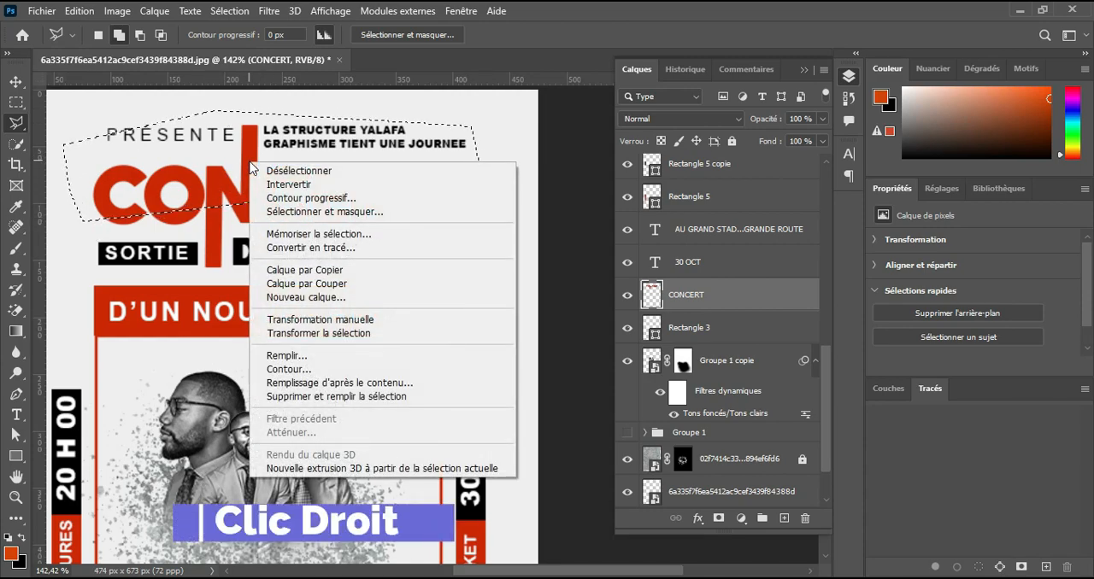
{"action": "left_click", "coordinate": [346, 283]}
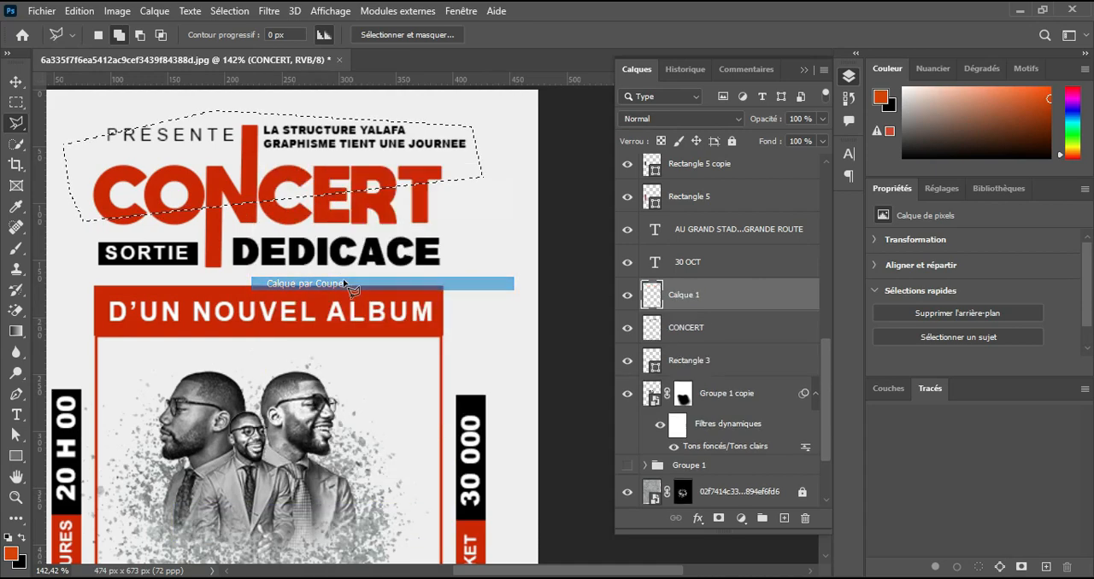
{"action": "left_click", "coordinate": [24, 84]}
{"action": "key", "text": "Right"}
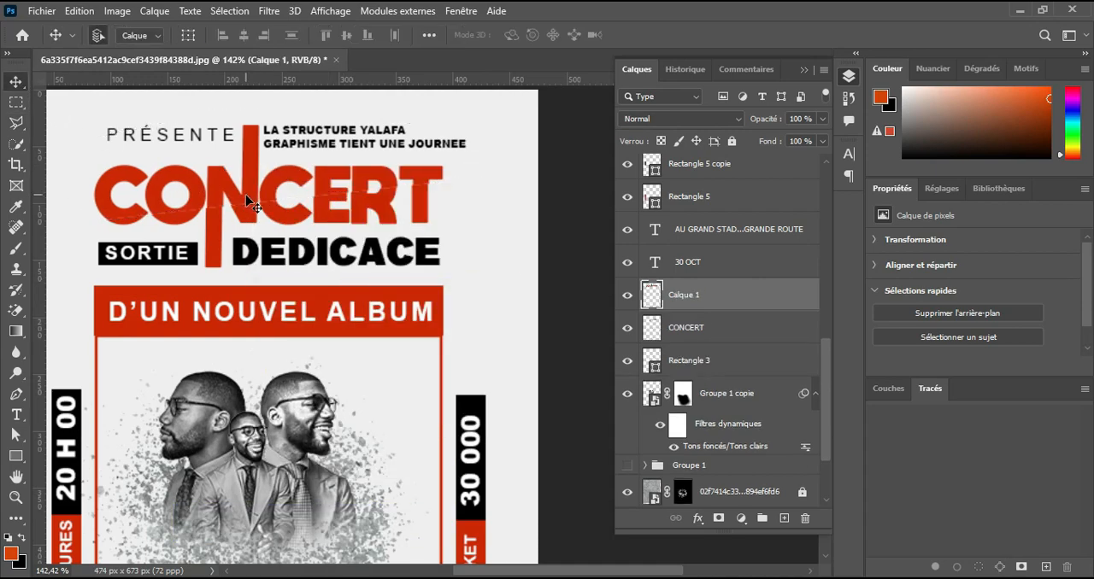
Add an empty layer directly above the CONCERT layer and set up a soft round brush (Arrondi flou) at 21 px with 10% flow.
{"action": "left_click", "coordinate": [743, 330]}
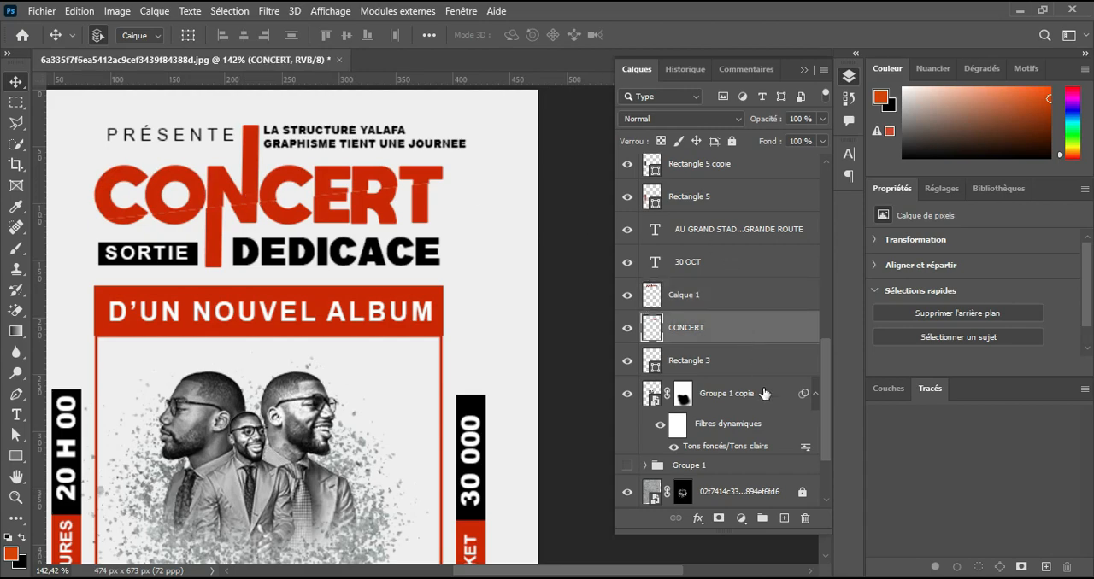
{"action": "left_click", "coordinate": [784, 518]}
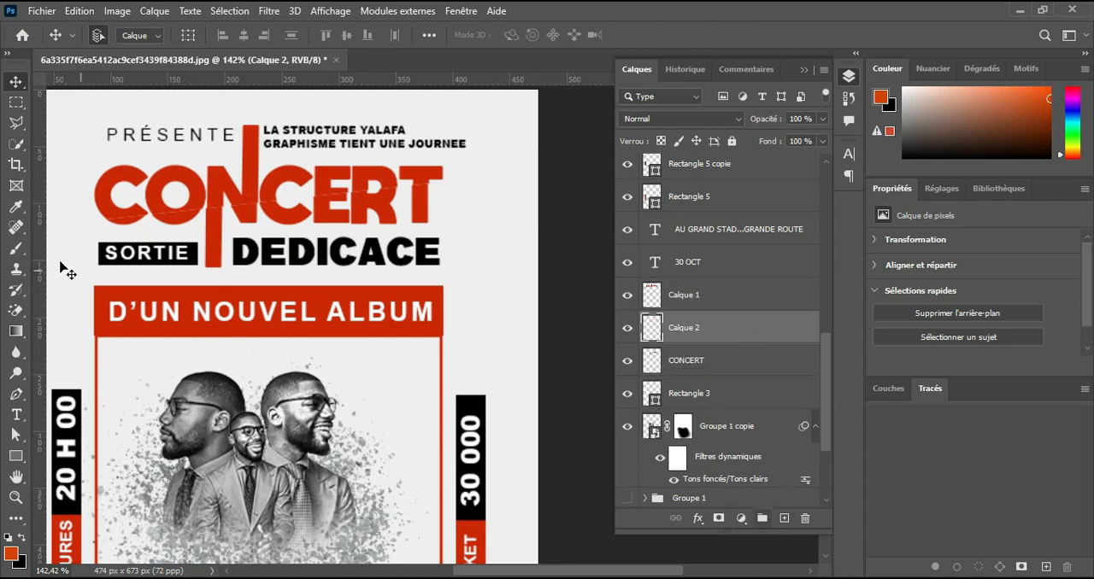
{"action": "left_click", "coordinate": [15, 248]}
{"action": "left_click", "coordinate": [81, 247]}
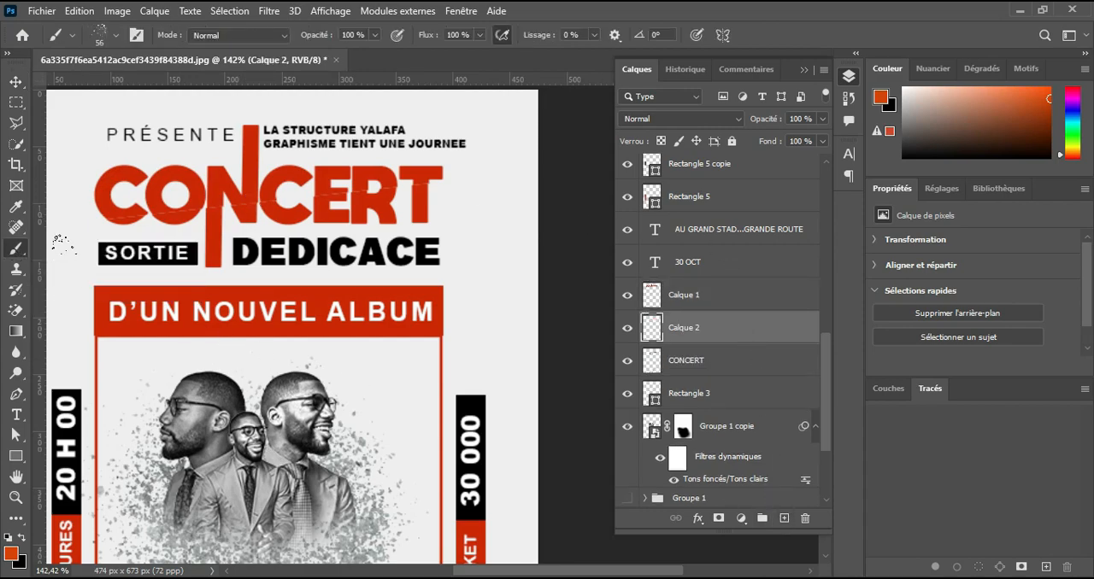
{"action": "left_click", "coordinate": [109, 43]}
{"action": "scroll", "coordinate": [205, 242], "scroll_direction": "up", "scroll_amount": 5}
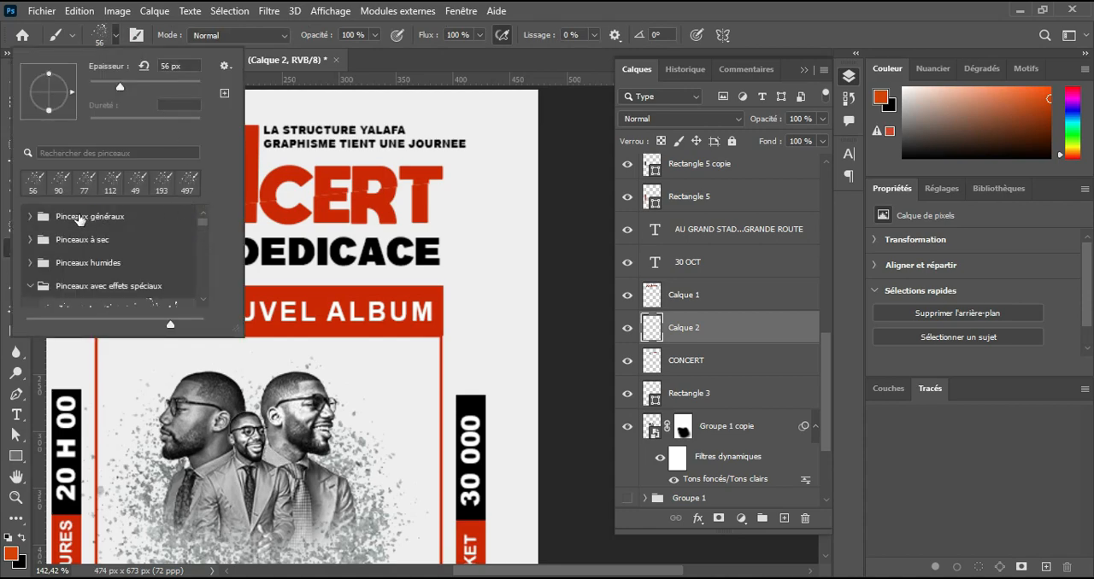
{"action": "left_click", "coordinate": [30, 218]}
{"action": "left_click", "coordinate": [117, 251]}
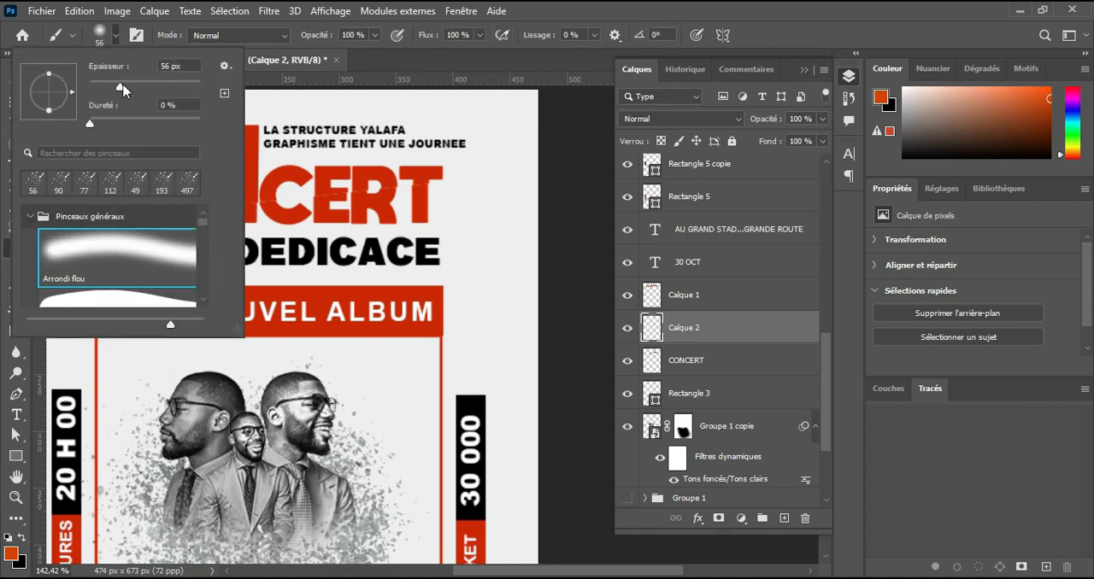
{"action": "left_click_drag", "start_coordinate": [109, 89], "coordinate": [100, 89]}
{"action": "left_click", "coordinate": [108, 41]}
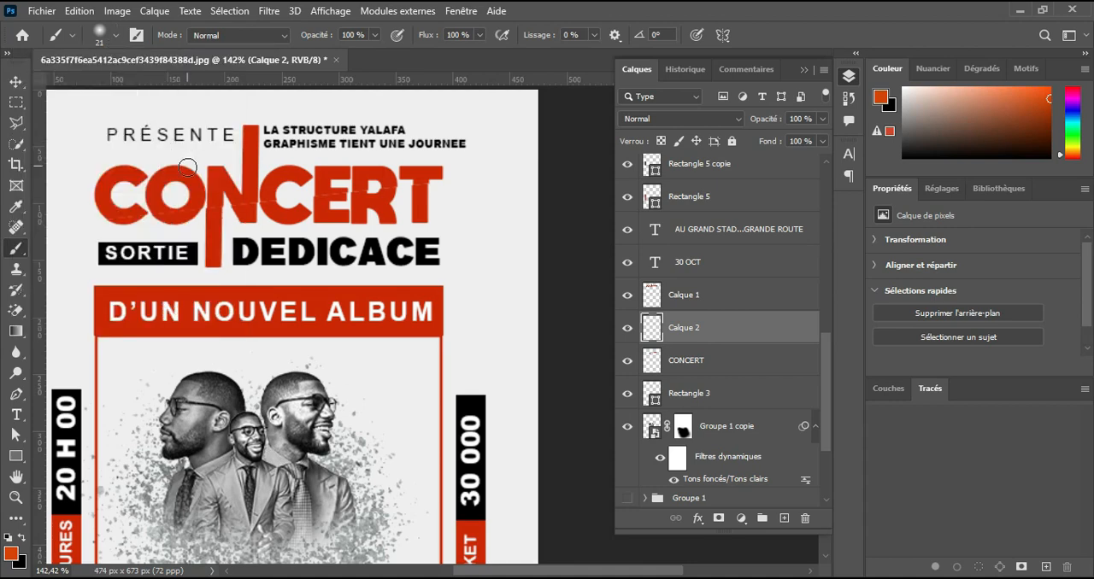
{"action": "left_click_drag", "start_coordinate": [483, 35], "coordinate": [451, 73]}
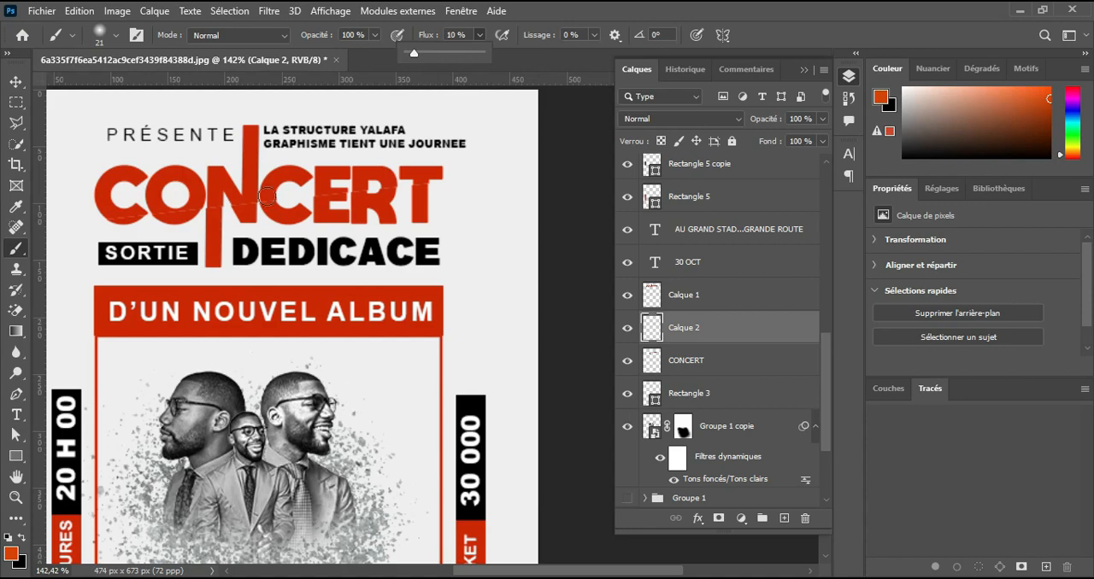
Paint a soft black shadow along the diagonal cut across the CONCERT title, starting with a 10 px brush and finishing with about 24 px.
{"action": "scroll", "coordinate": [184, 221], "scroll_direction": "up", "scroll_amount": 3}
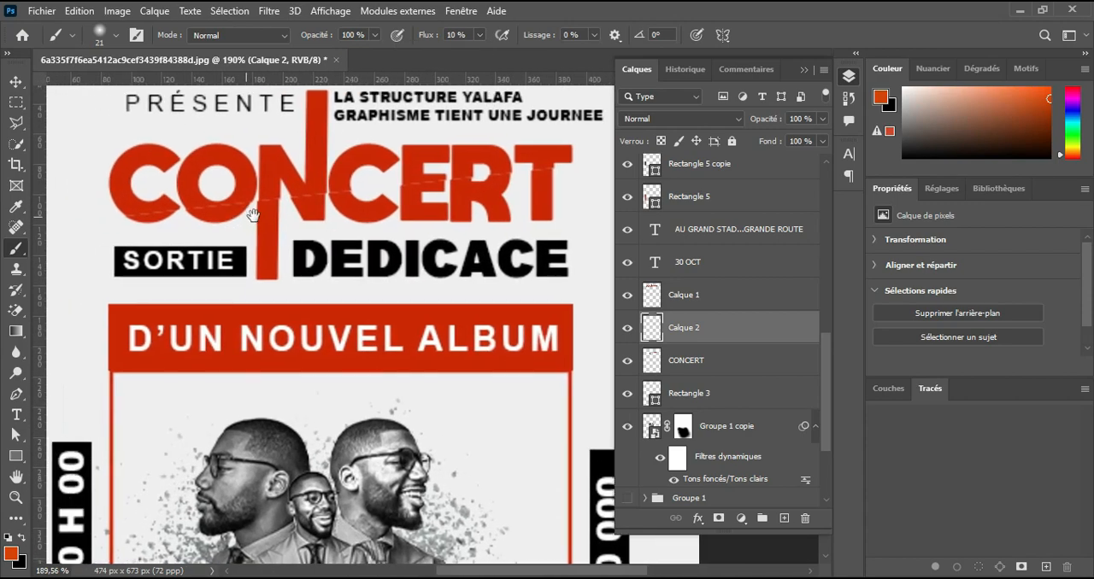
{"action": "scroll", "coordinate": [255, 213], "scroll_direction": "down", "scroll_amount": 1}
{"action": "left_click_drag", "start_coordinate": [246, 205], "coordinate": [235, 204]}
{"action": "scroll", "coordinate": [237, 203], "scroll_direction": "up", "scroll_amount": 1}
{"action": "scroll", "coordinate": [236, 203], "scroll_direction": "up", "scroll_amount": 1}
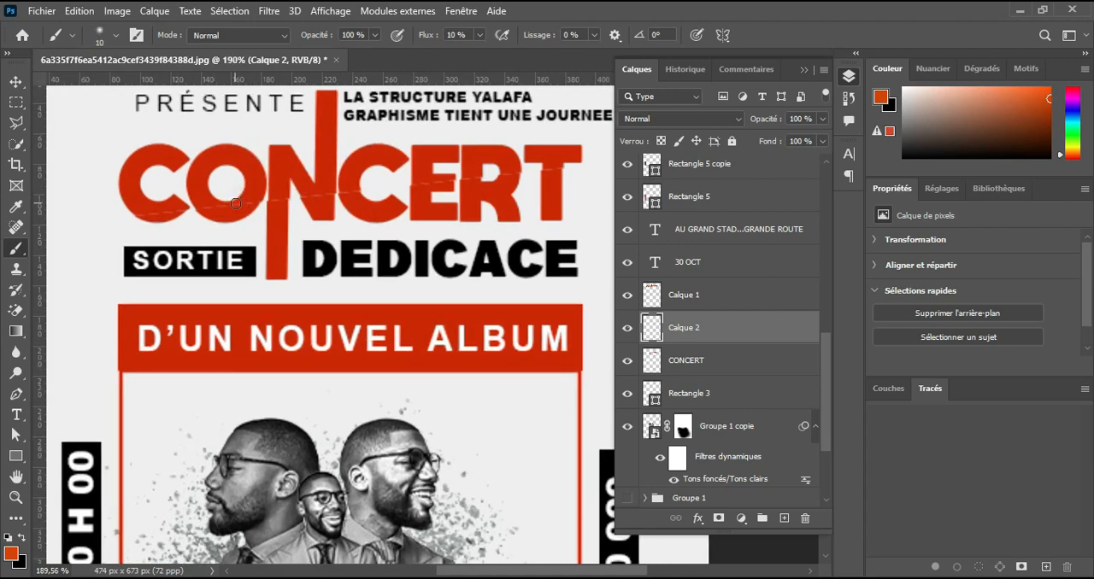
{"action": "left_click", "coordinate": [24, 536]}
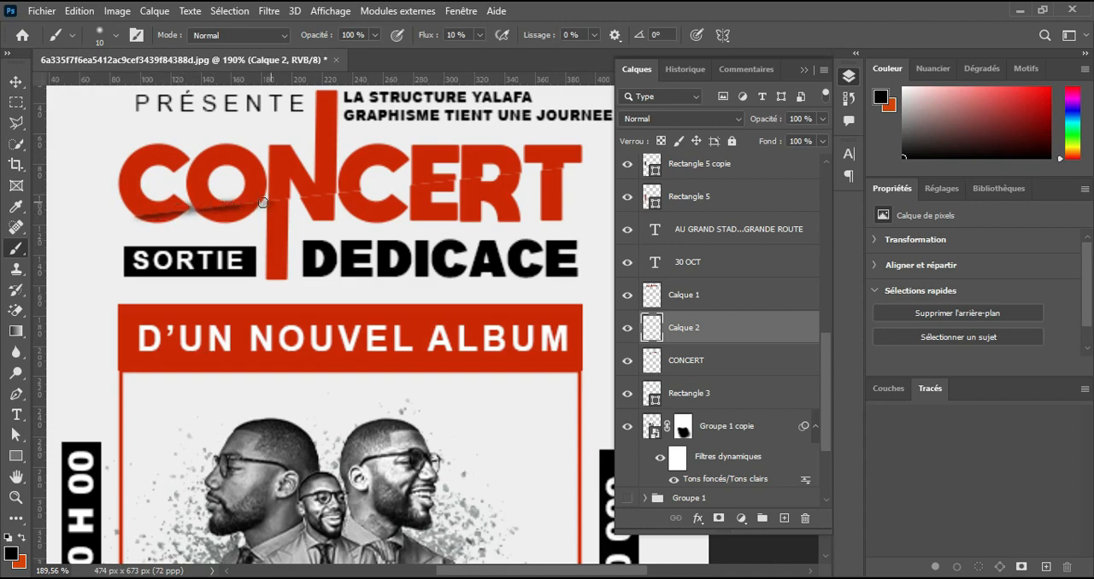
{"action": "mouse_move", "coordinate": [345, 190]}
{"action": "left_mouse_down"}
{"action": "mouse_move", "coordinate": [529, 174]}
{"action": "mouse_move", "coordinate": [175, 214]}
{"action": "left_mouse_up"}
{"action": "left_click_drag", "start_coordinate": [450, 187], "coordinate": [463, 186]}
{"action": "left_click_drag", "start_coordinate": [468, 182], "coordinate": [528, 174]}
{"action": "left_click_drag", "start_coordinate": [135, 220], "coordinate": [567, 171]}
{"action": "key", "text": "ctrl+0"}
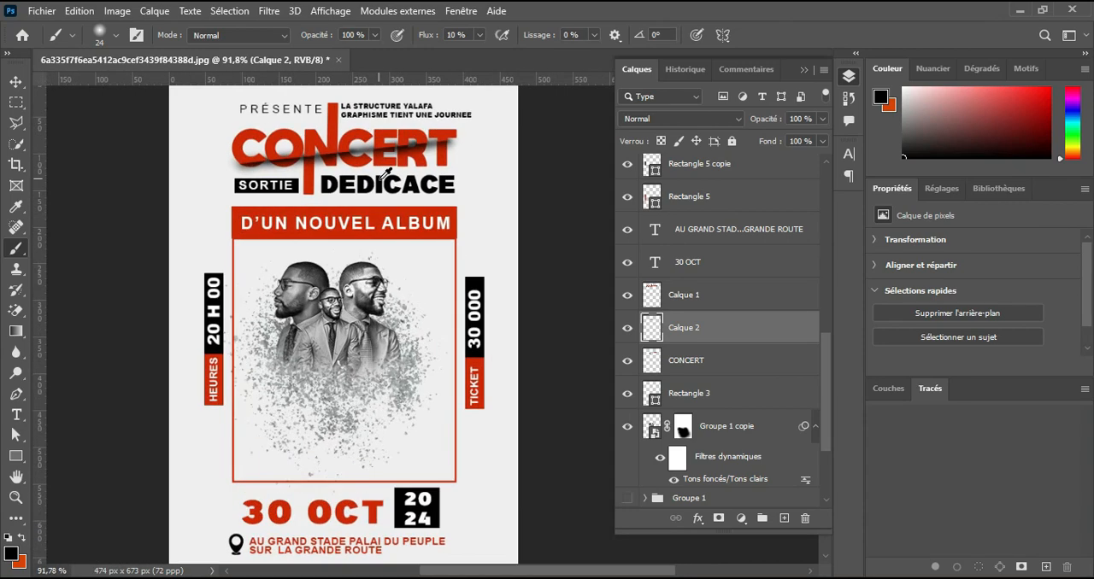